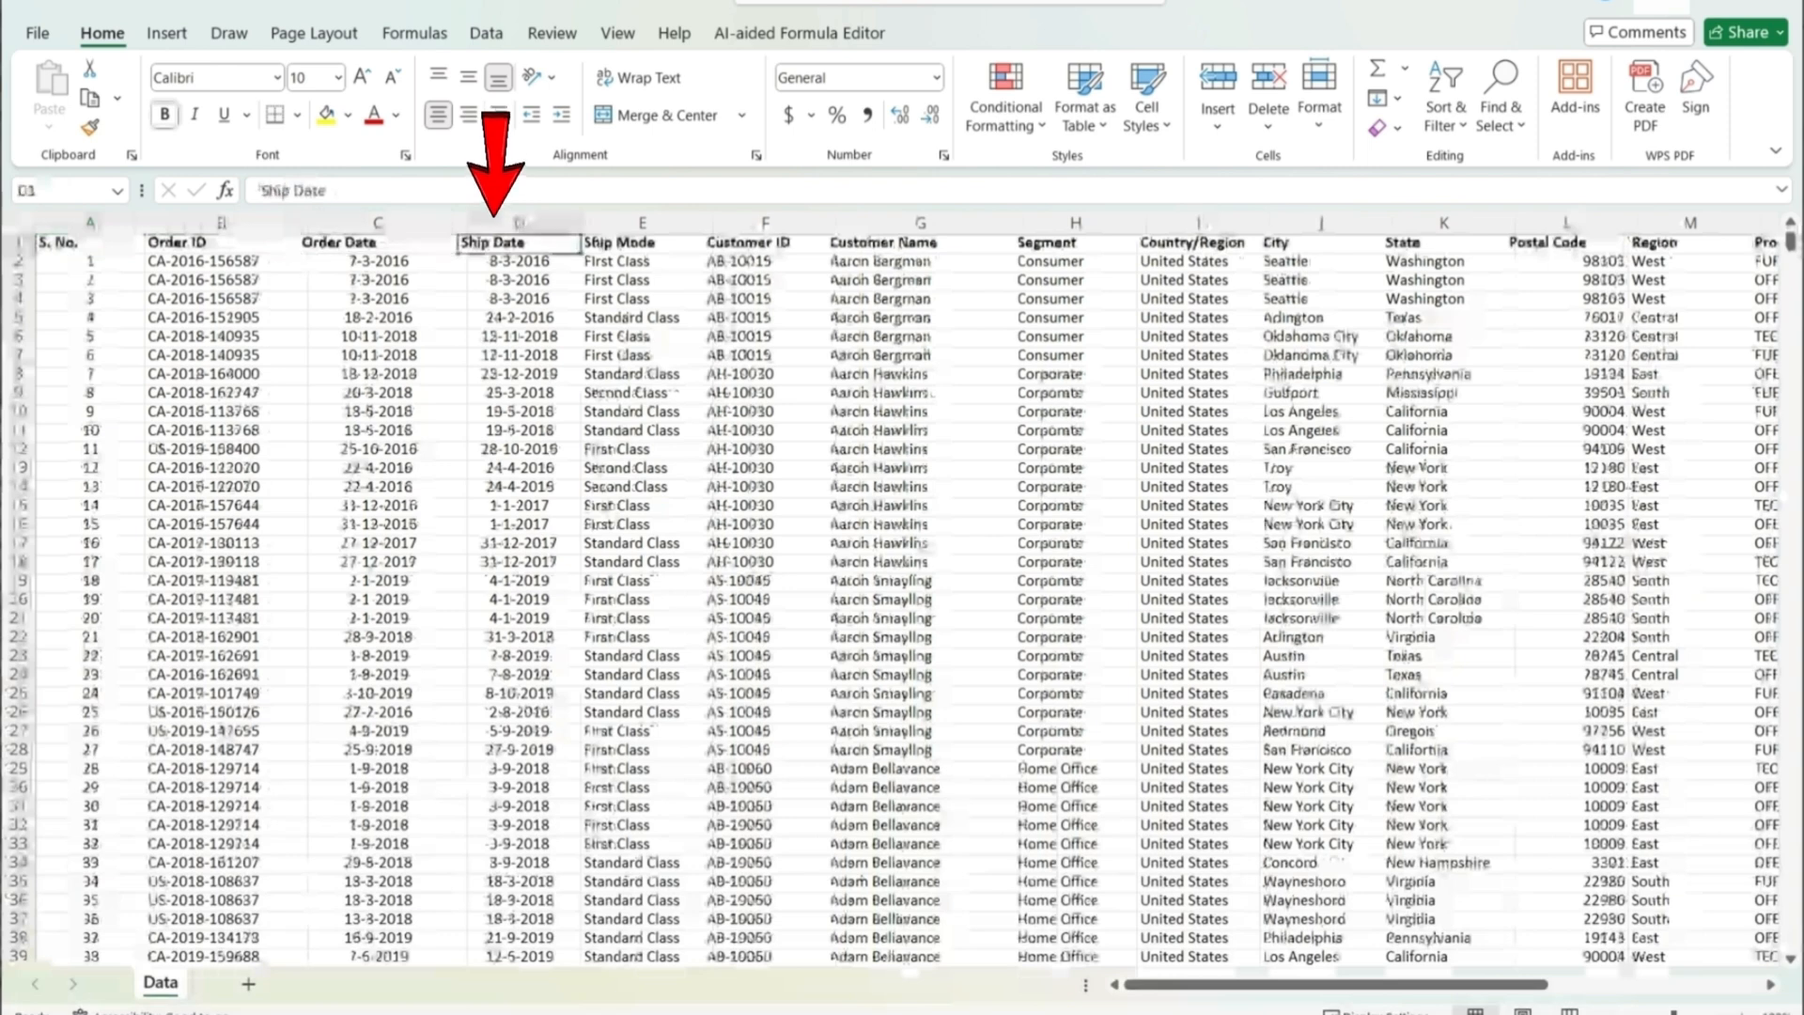
Review the data sheet's column headers from Ship Mode through Profit, finishing back at cell A1
left_click(641, 242)
left_click(765, 242)
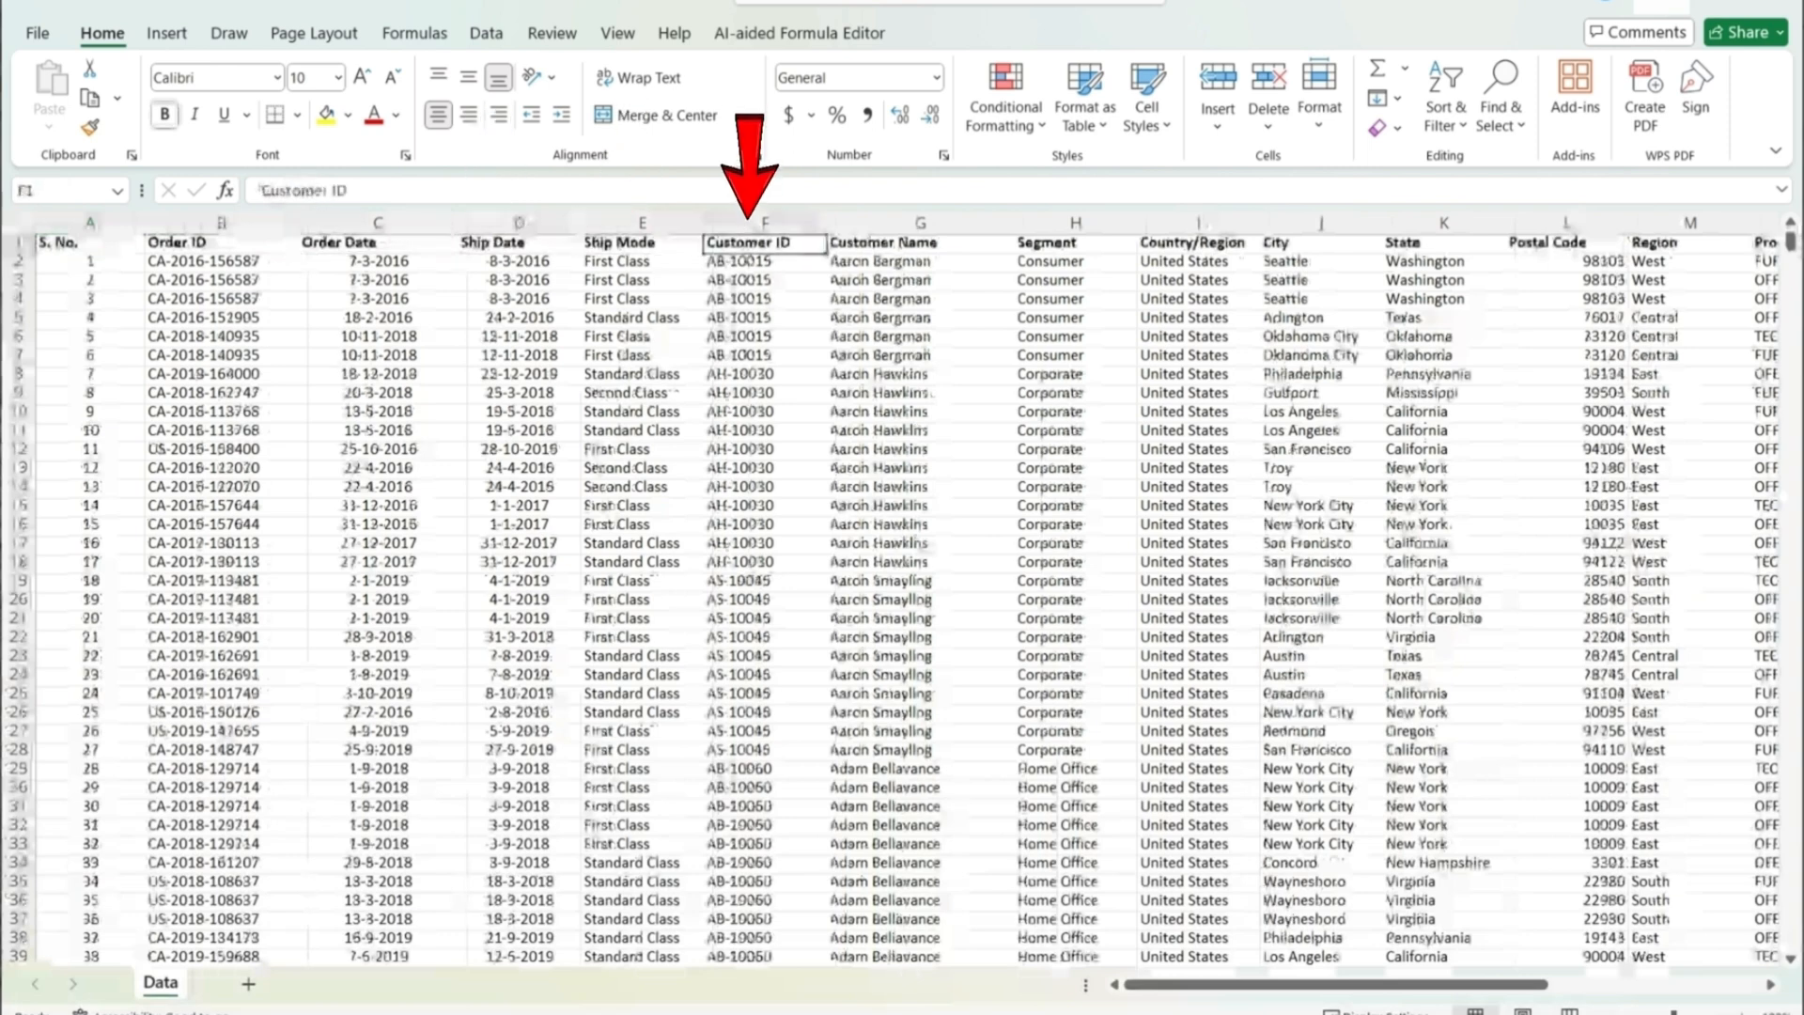
left_click(920, 243)
left_click(1075, 242)
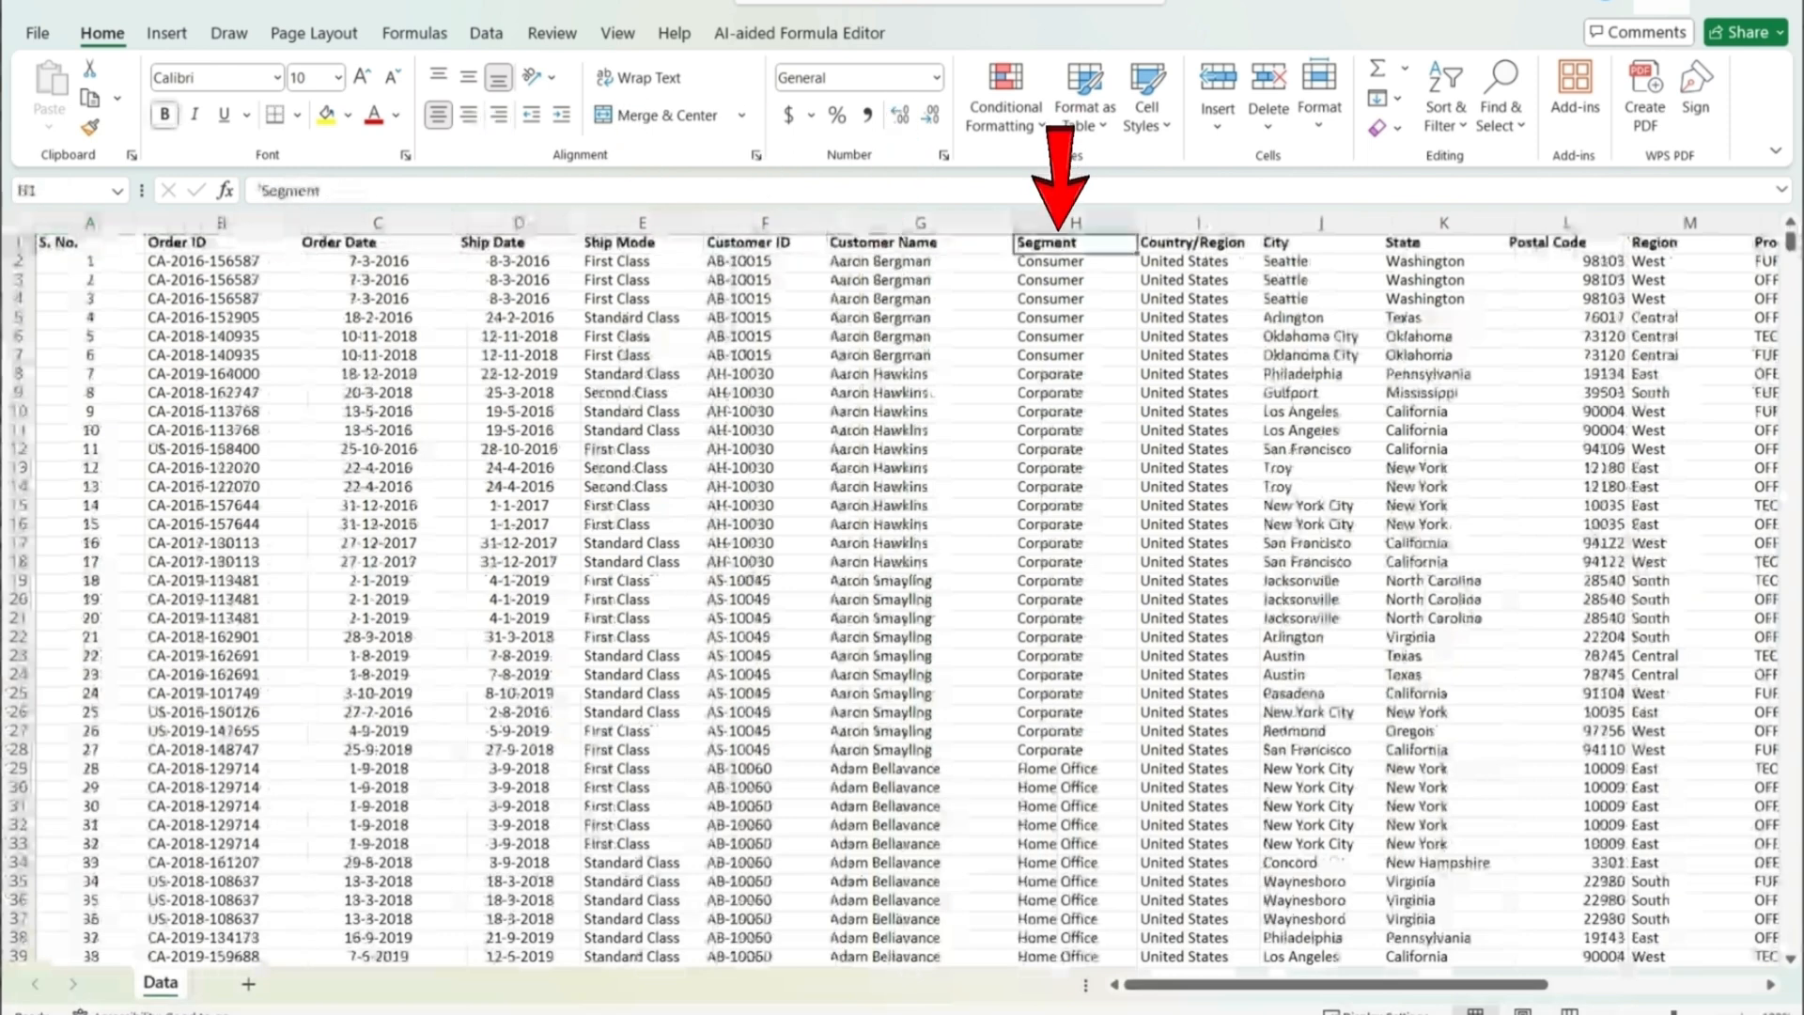
left_click(1196, 242)
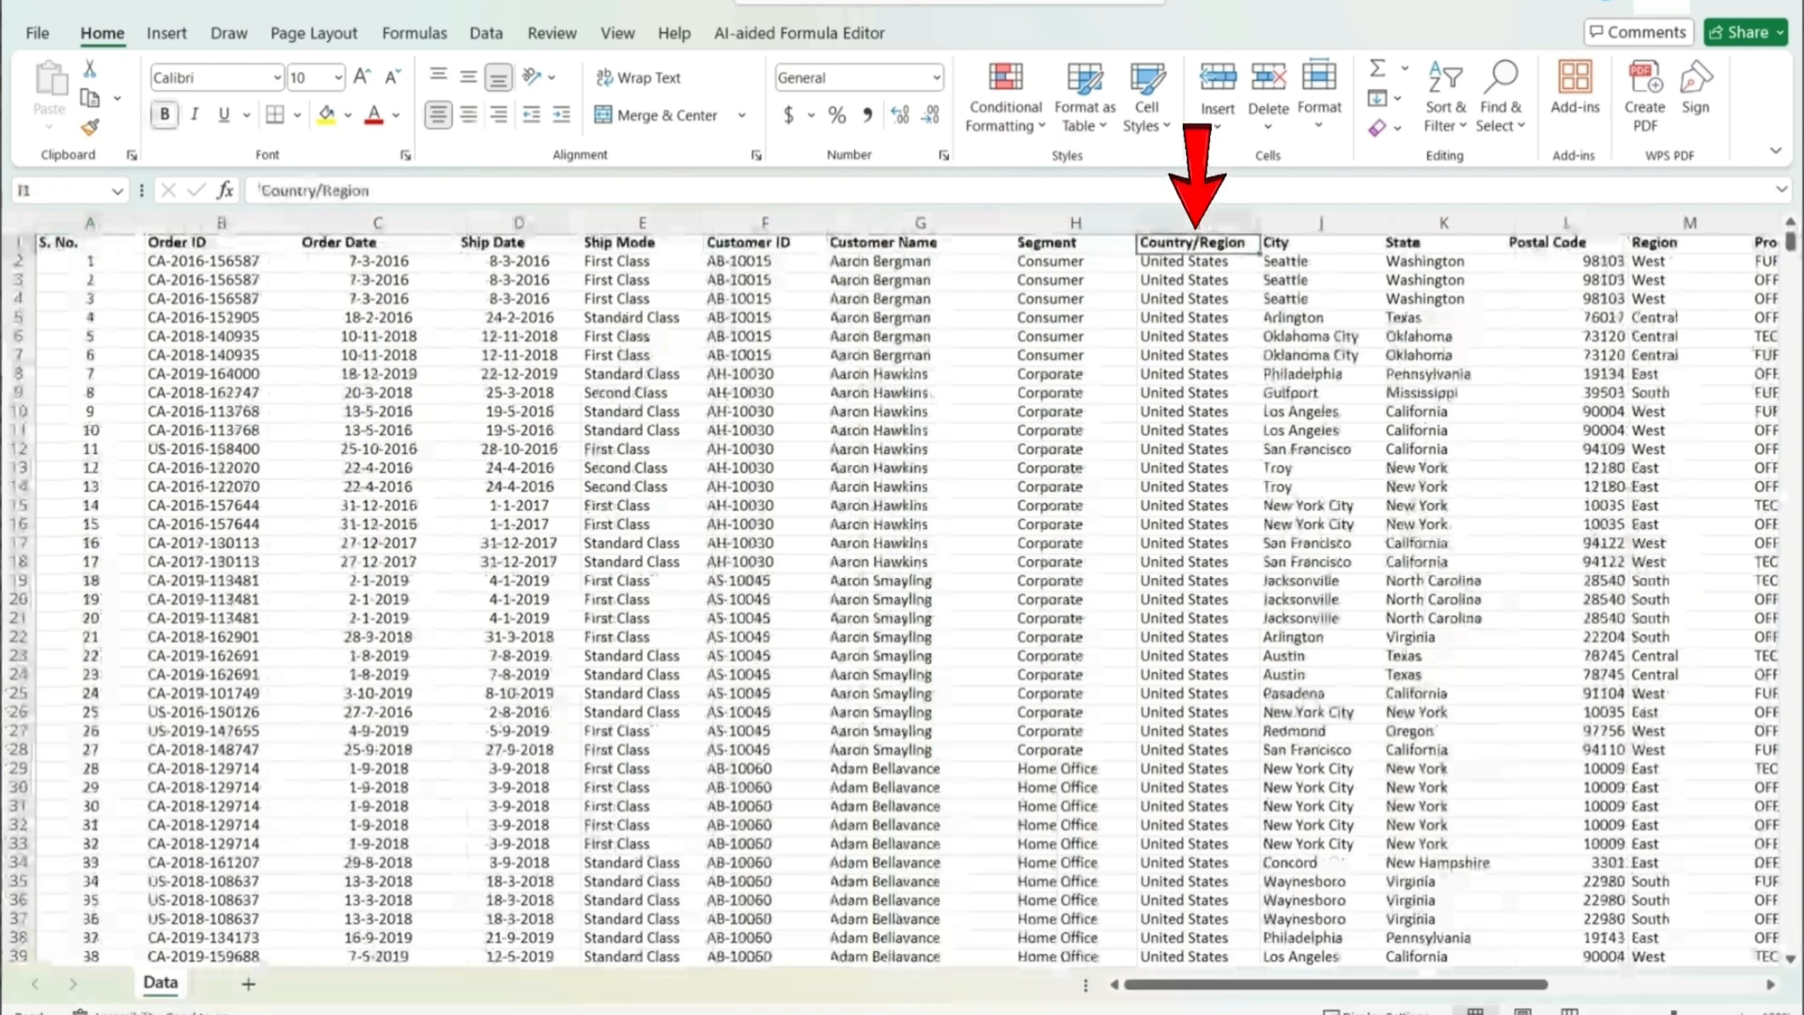
left_click(1320, 243)
left_click(1444, 243)
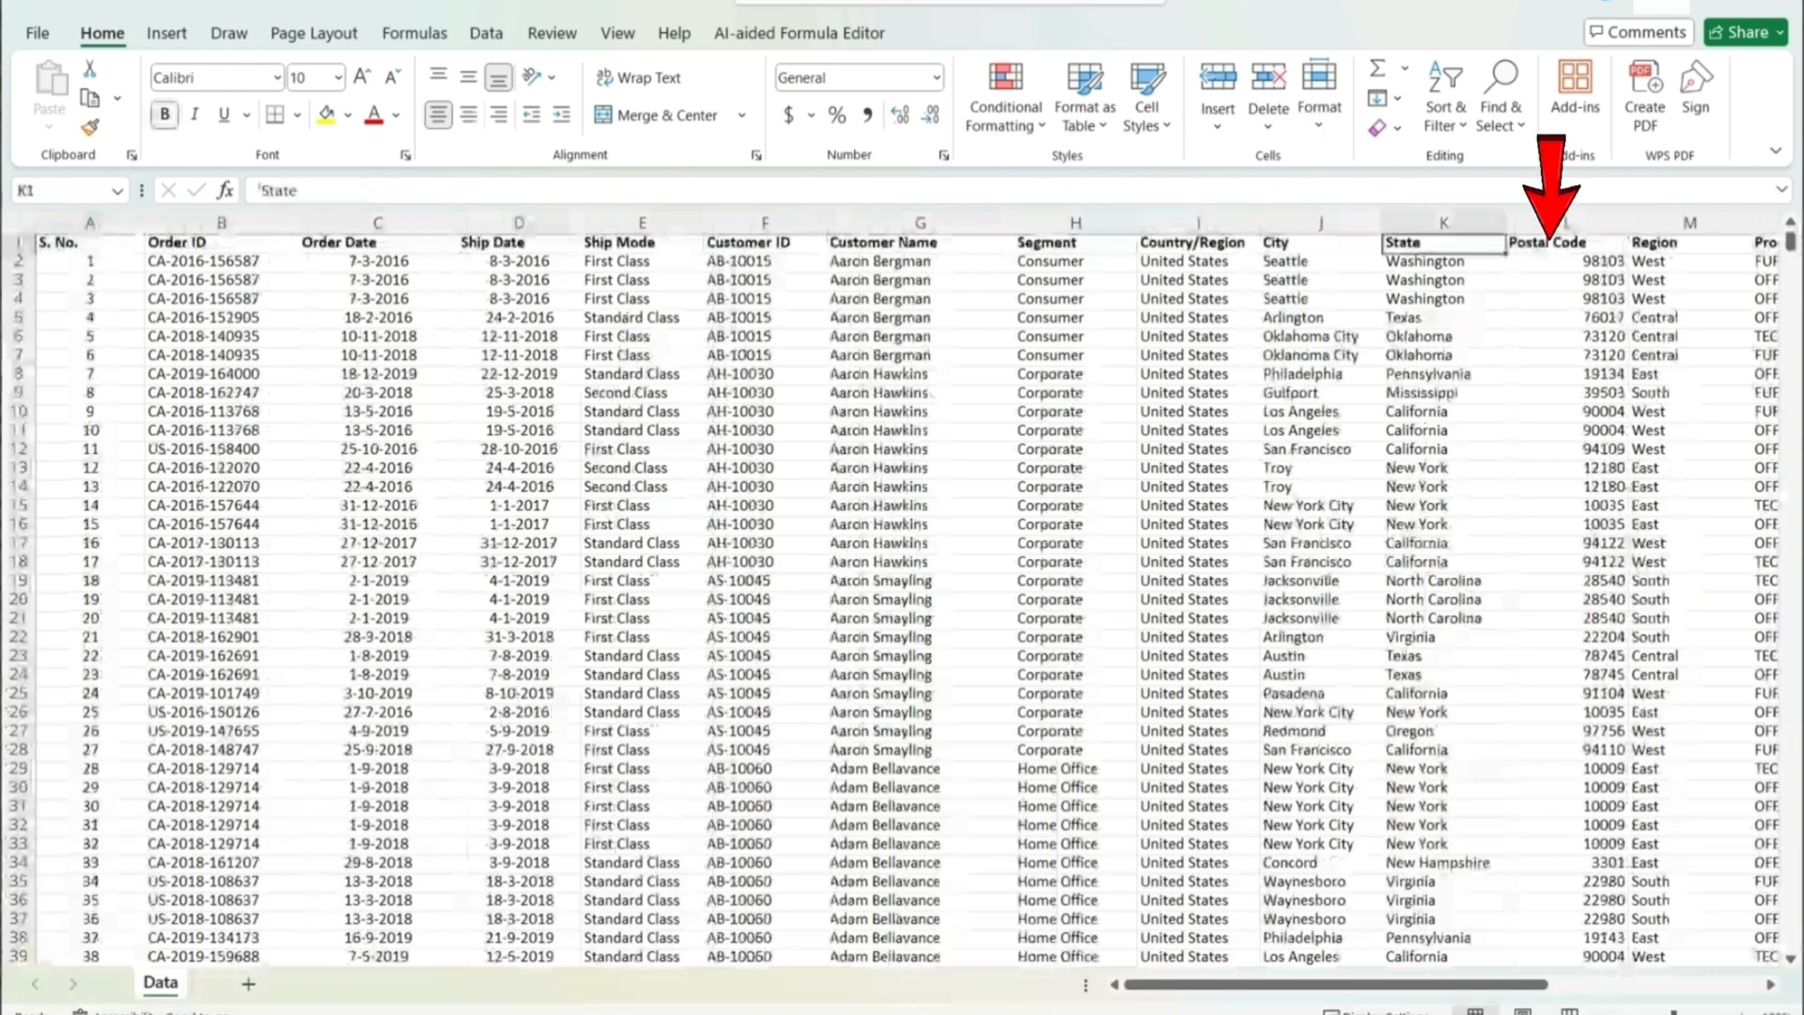
left_click(1566, 242)
left_click(1765, 243)
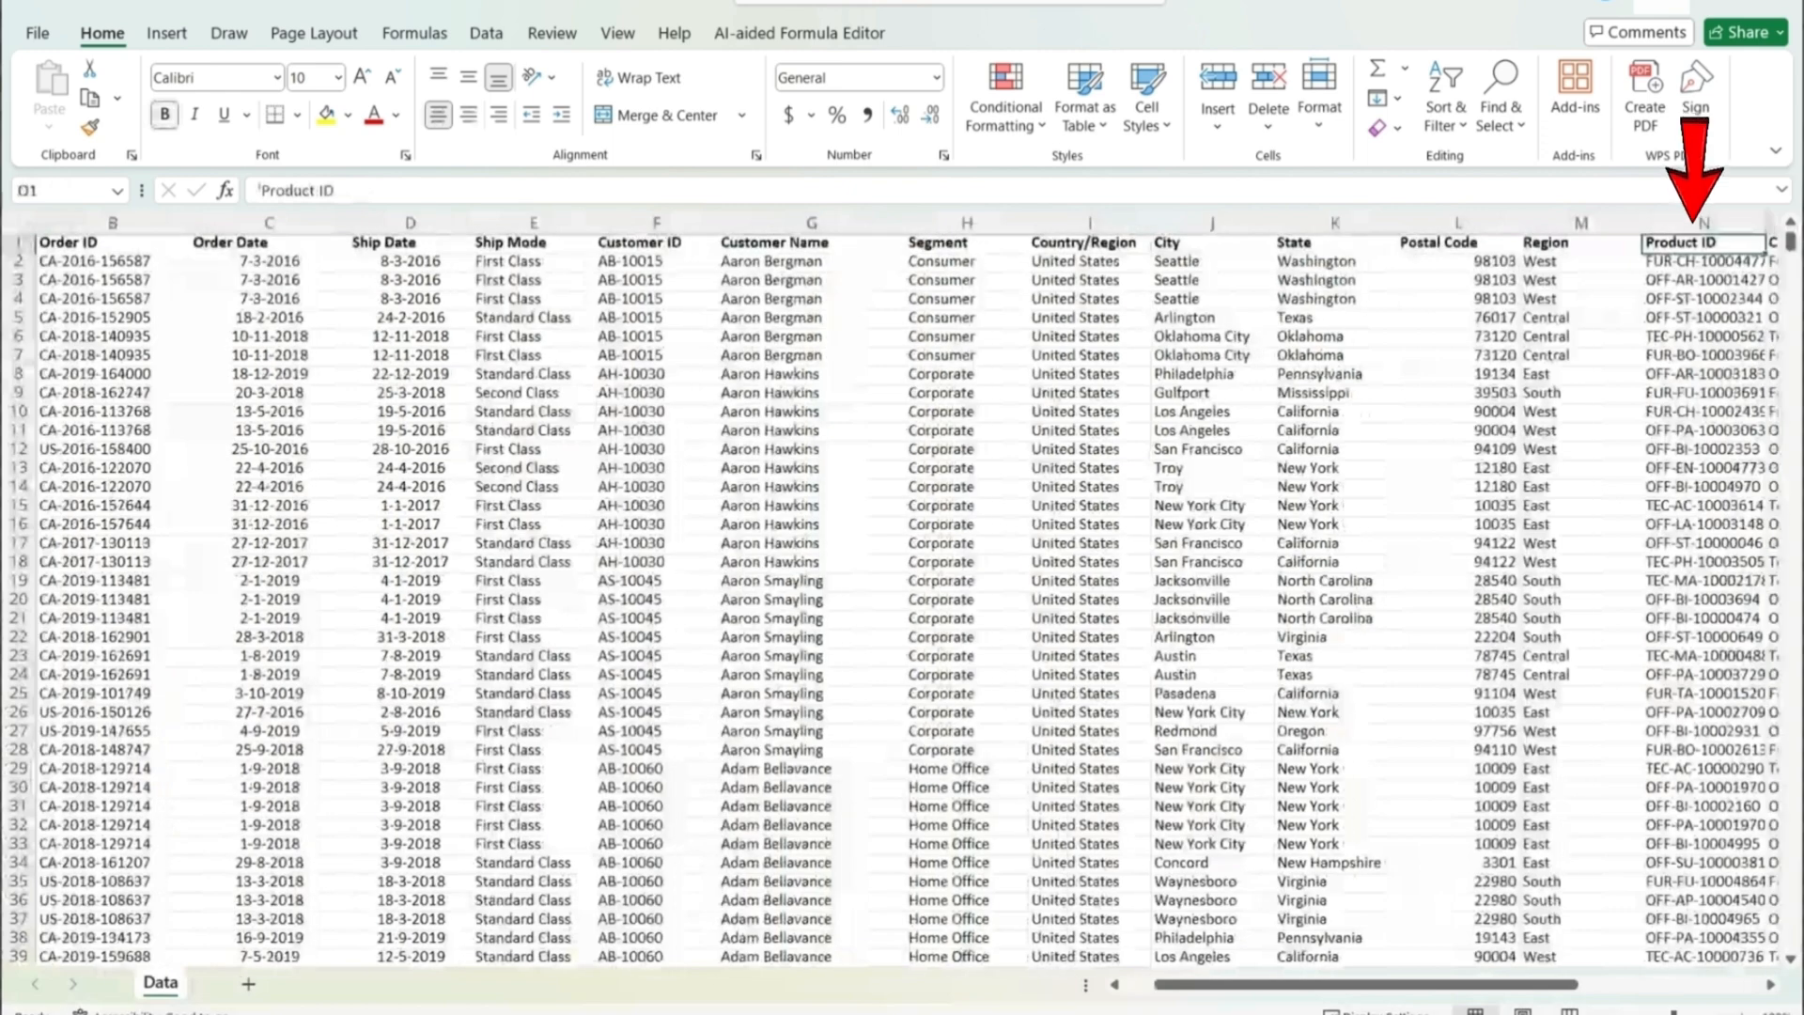
key("Right")
key("Right")
key("Right")
key("Right")
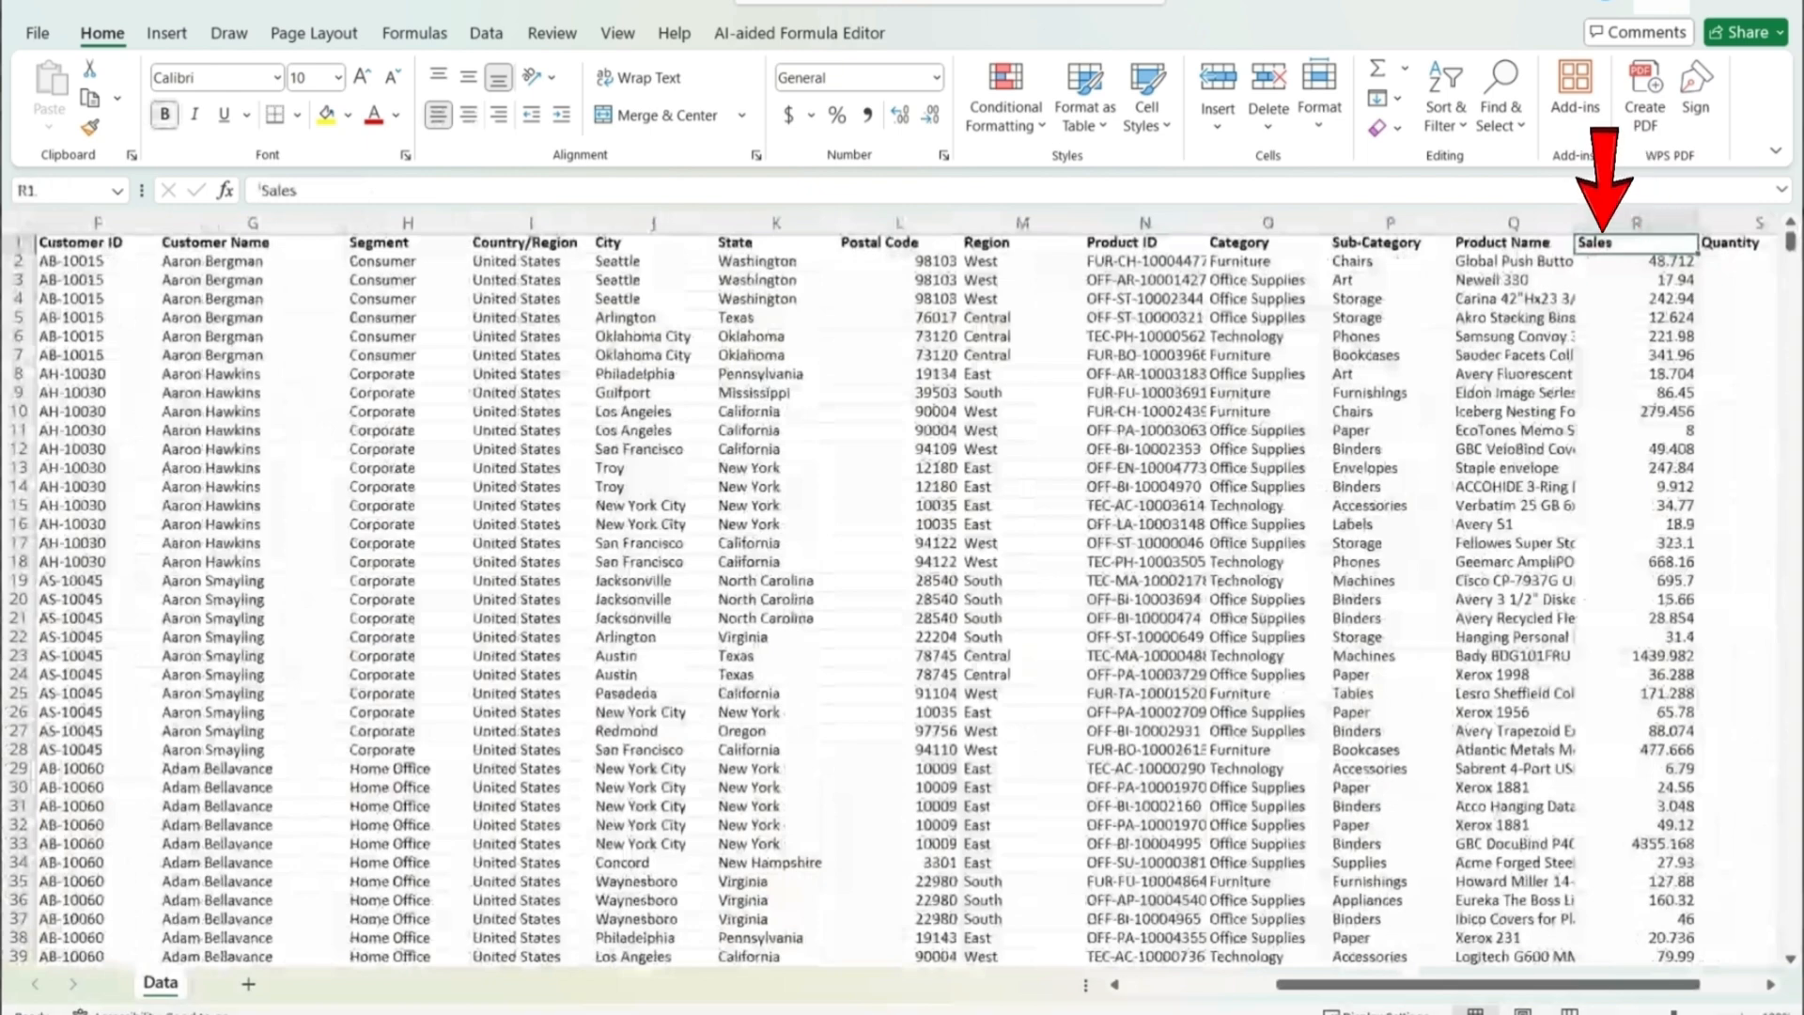
key("Right")
key("Right")
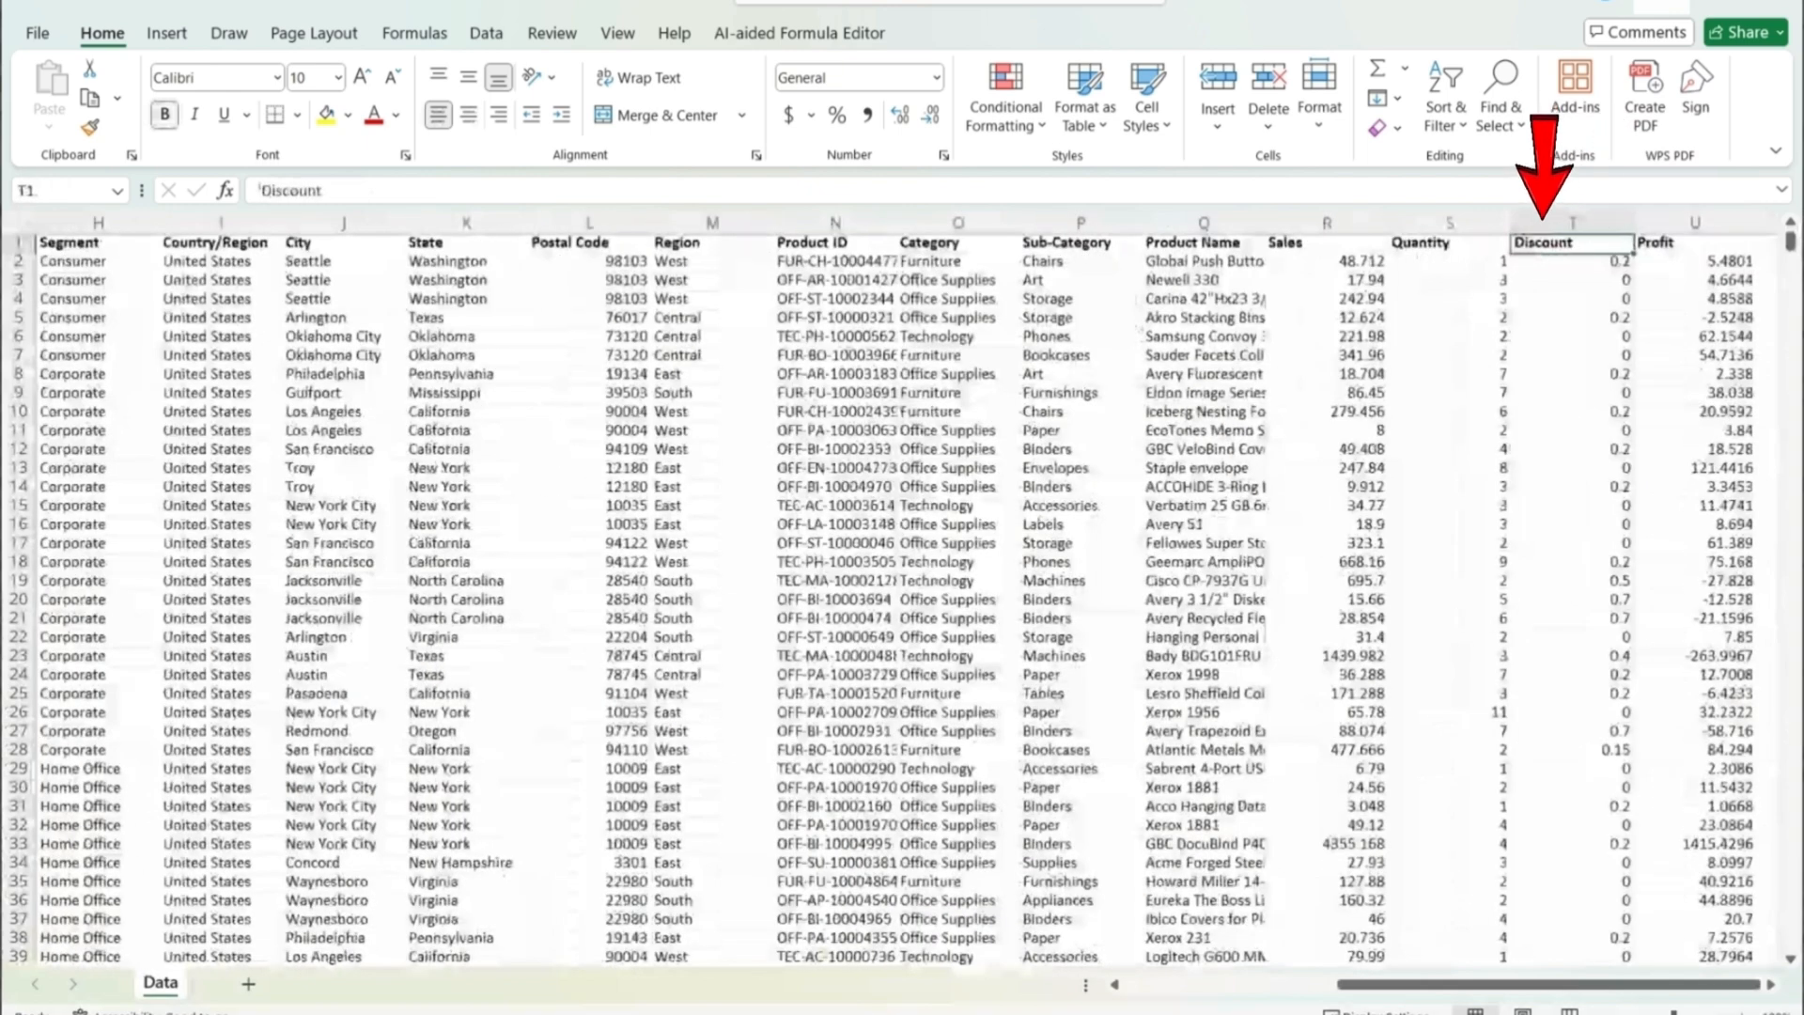
key("Right")
key("ctrl+Home")
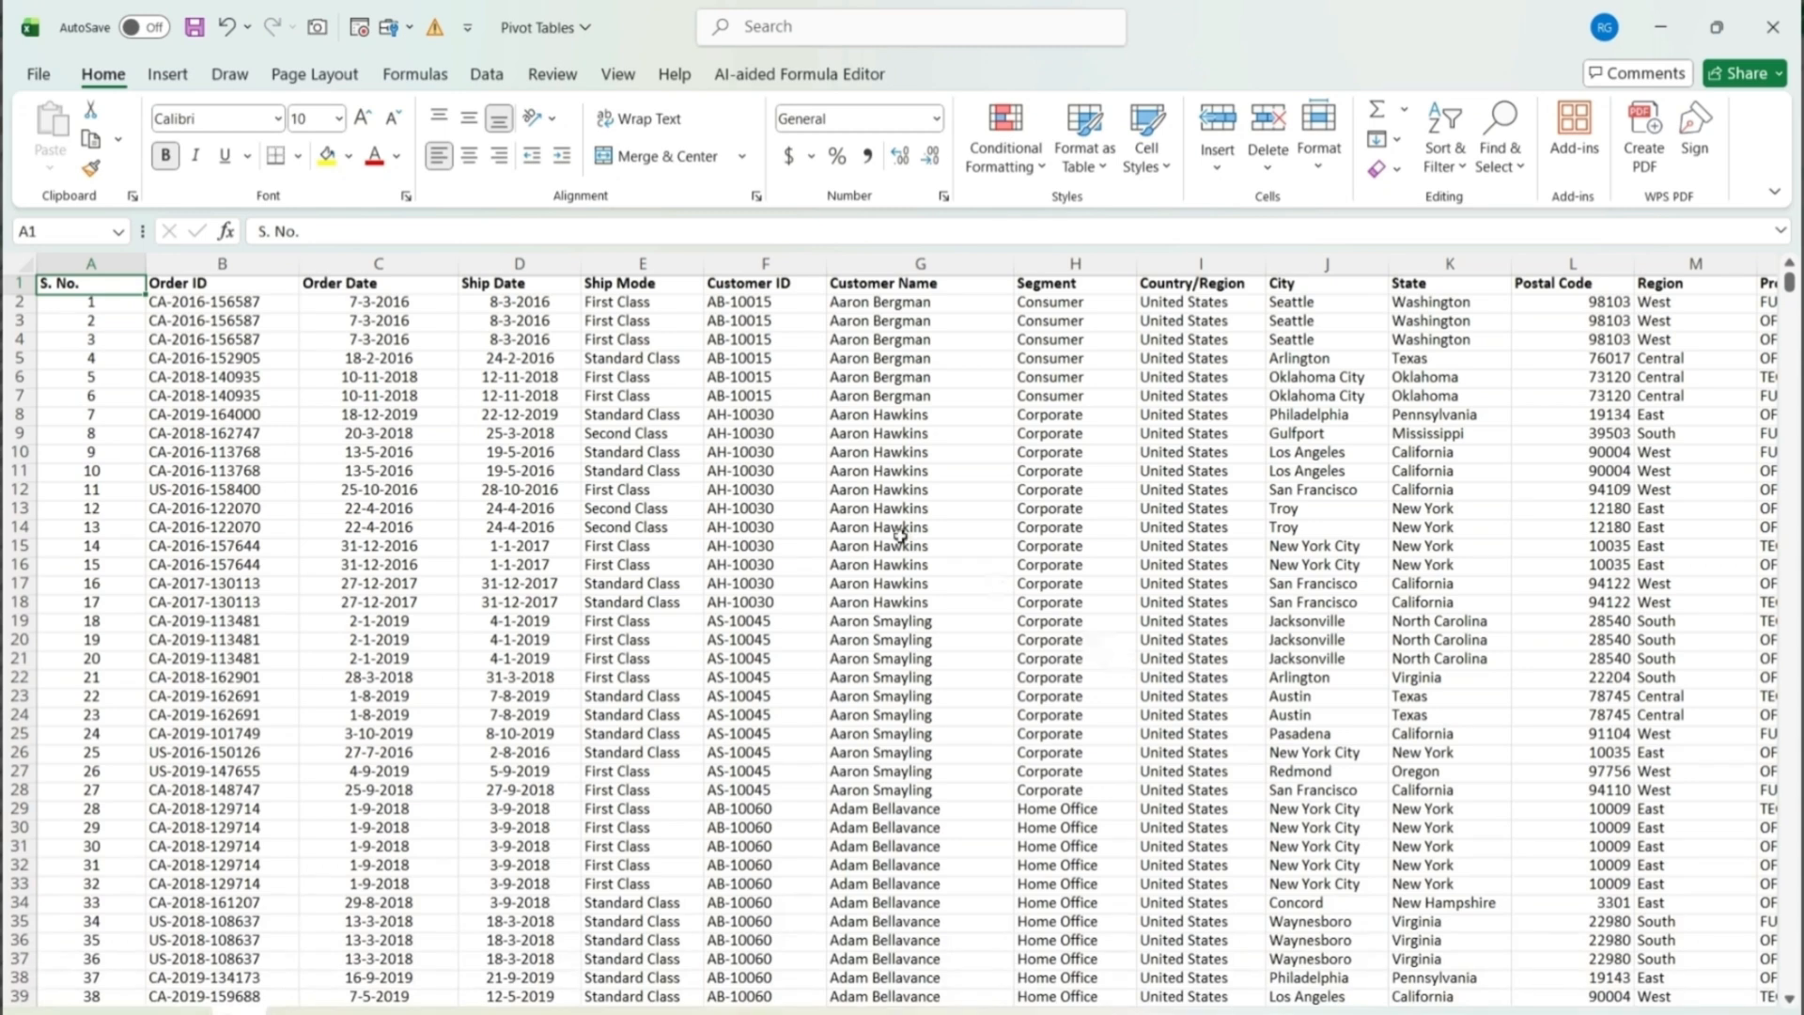
left_click(726, 379)
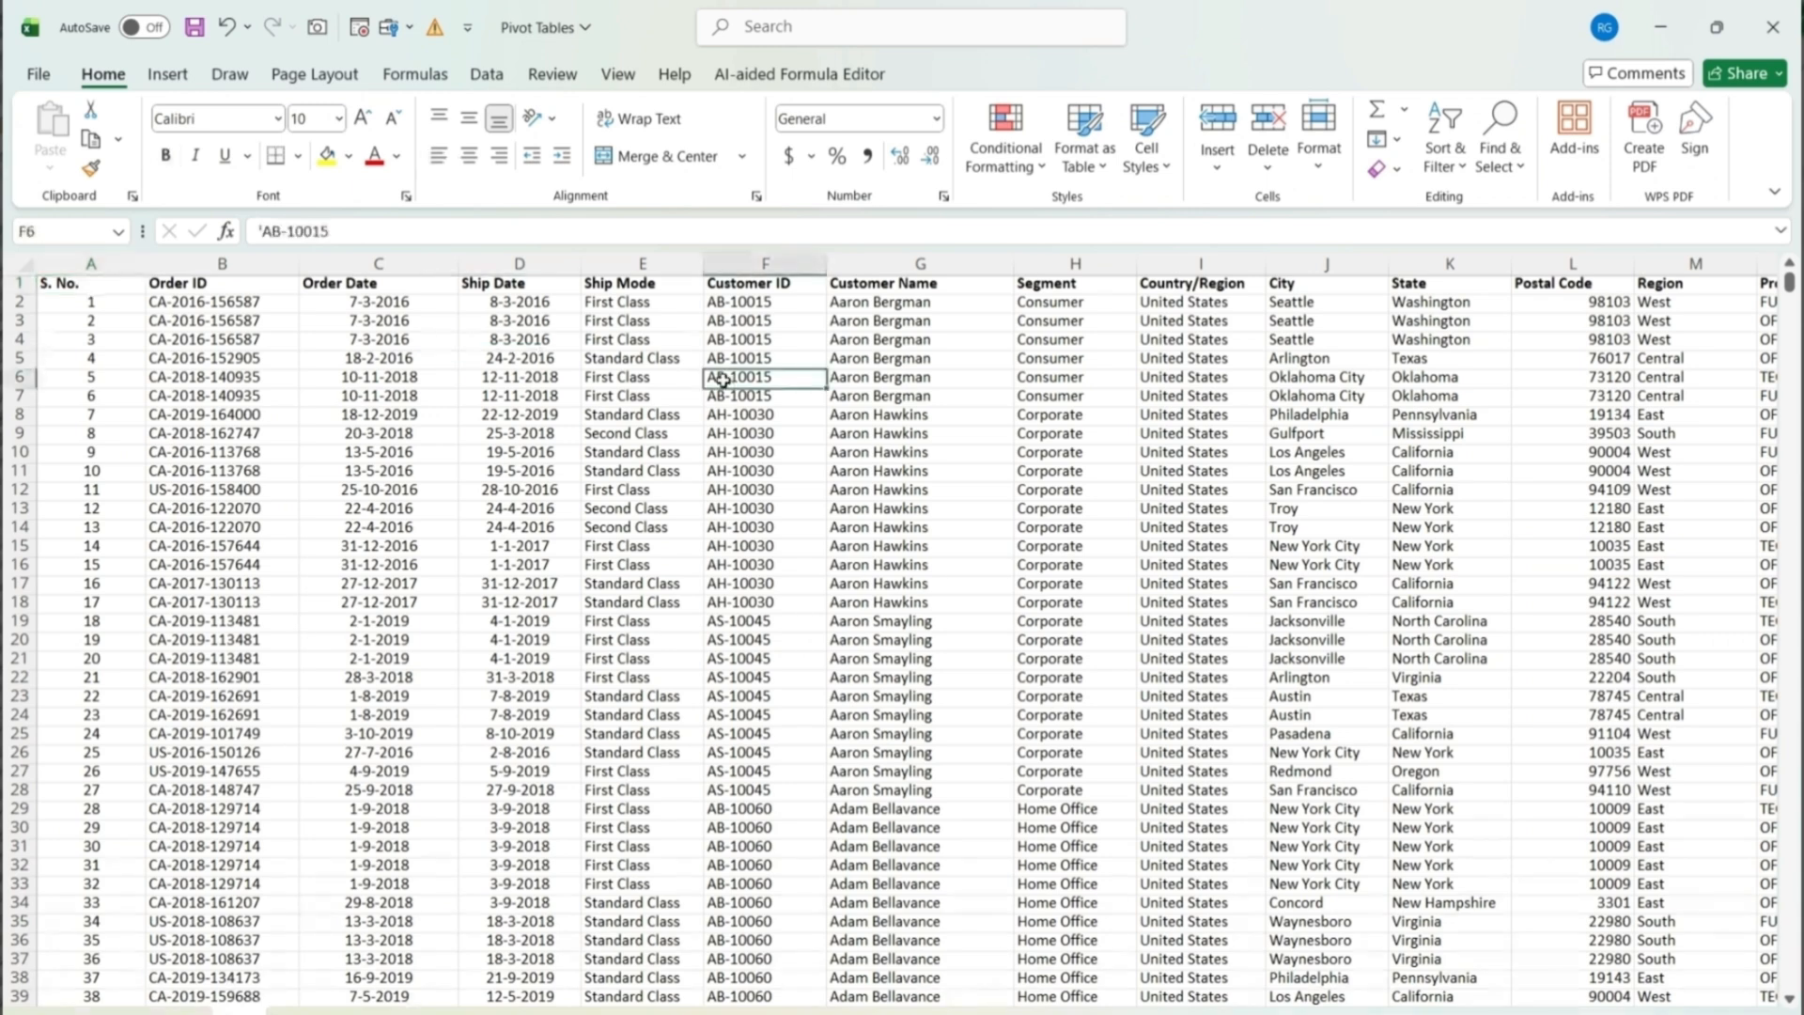
left_click(179, 79)
left_click(59, 155)
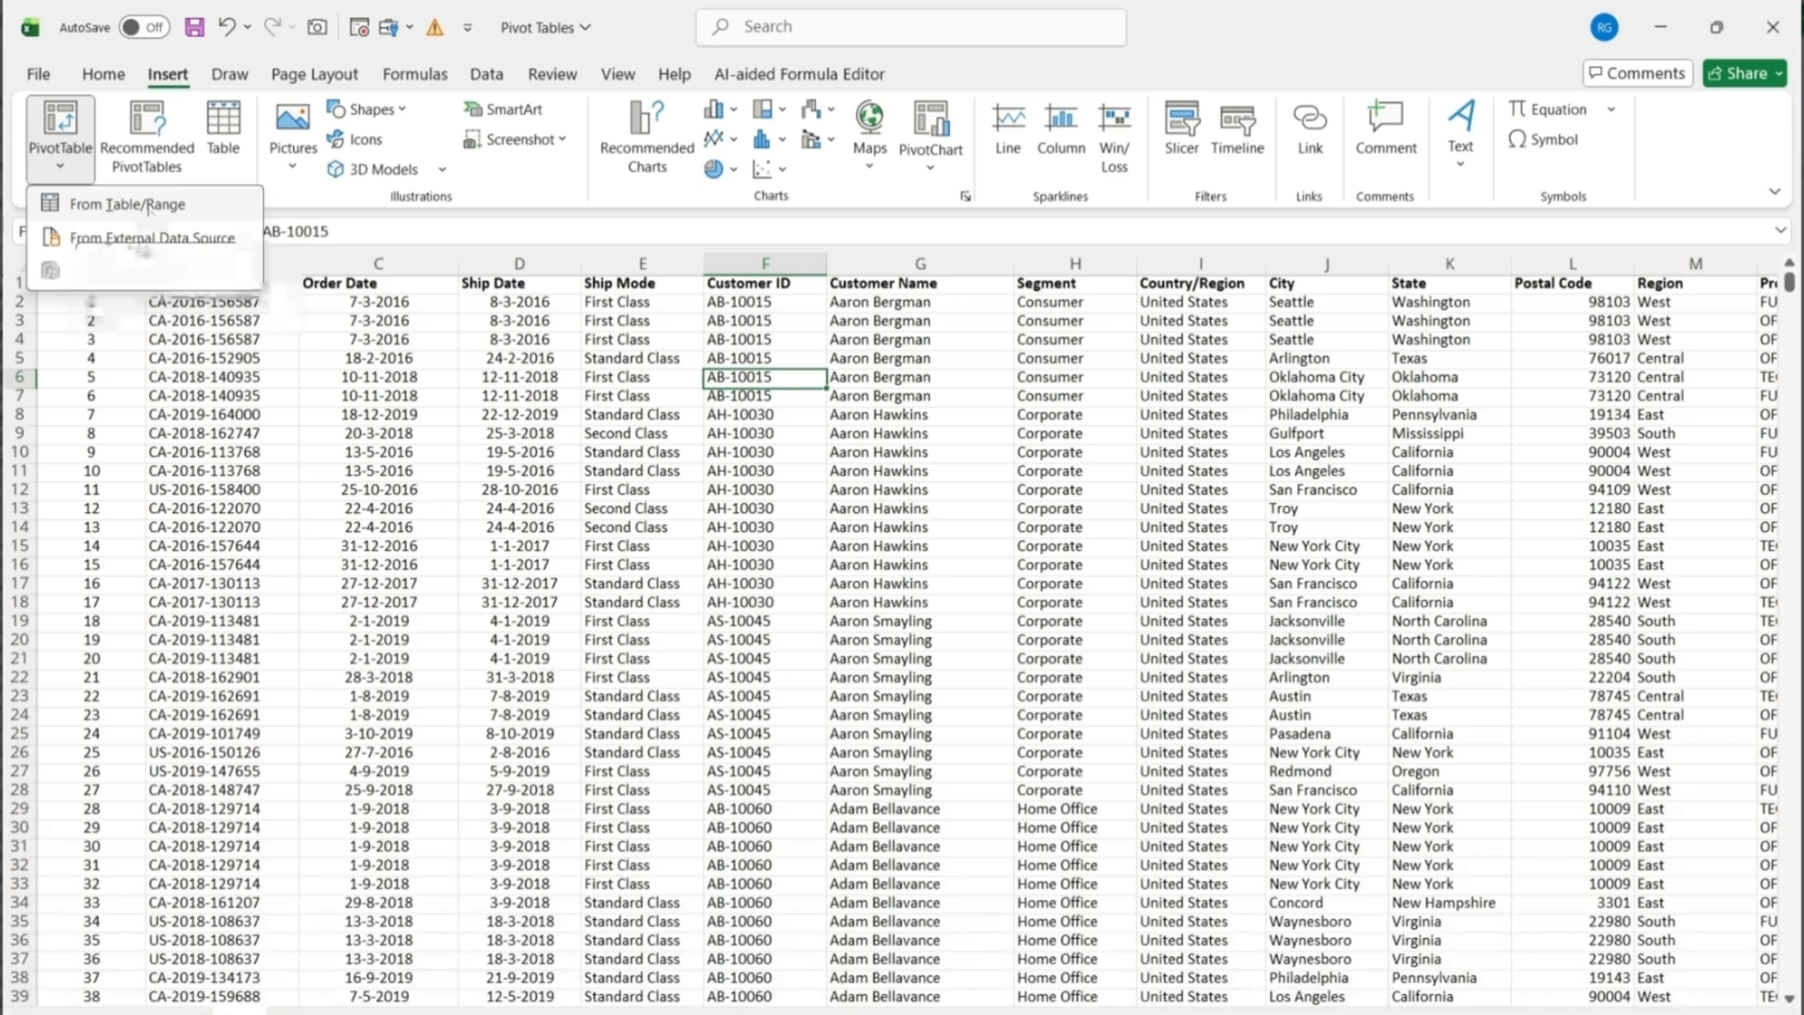
left_click(150, 205)
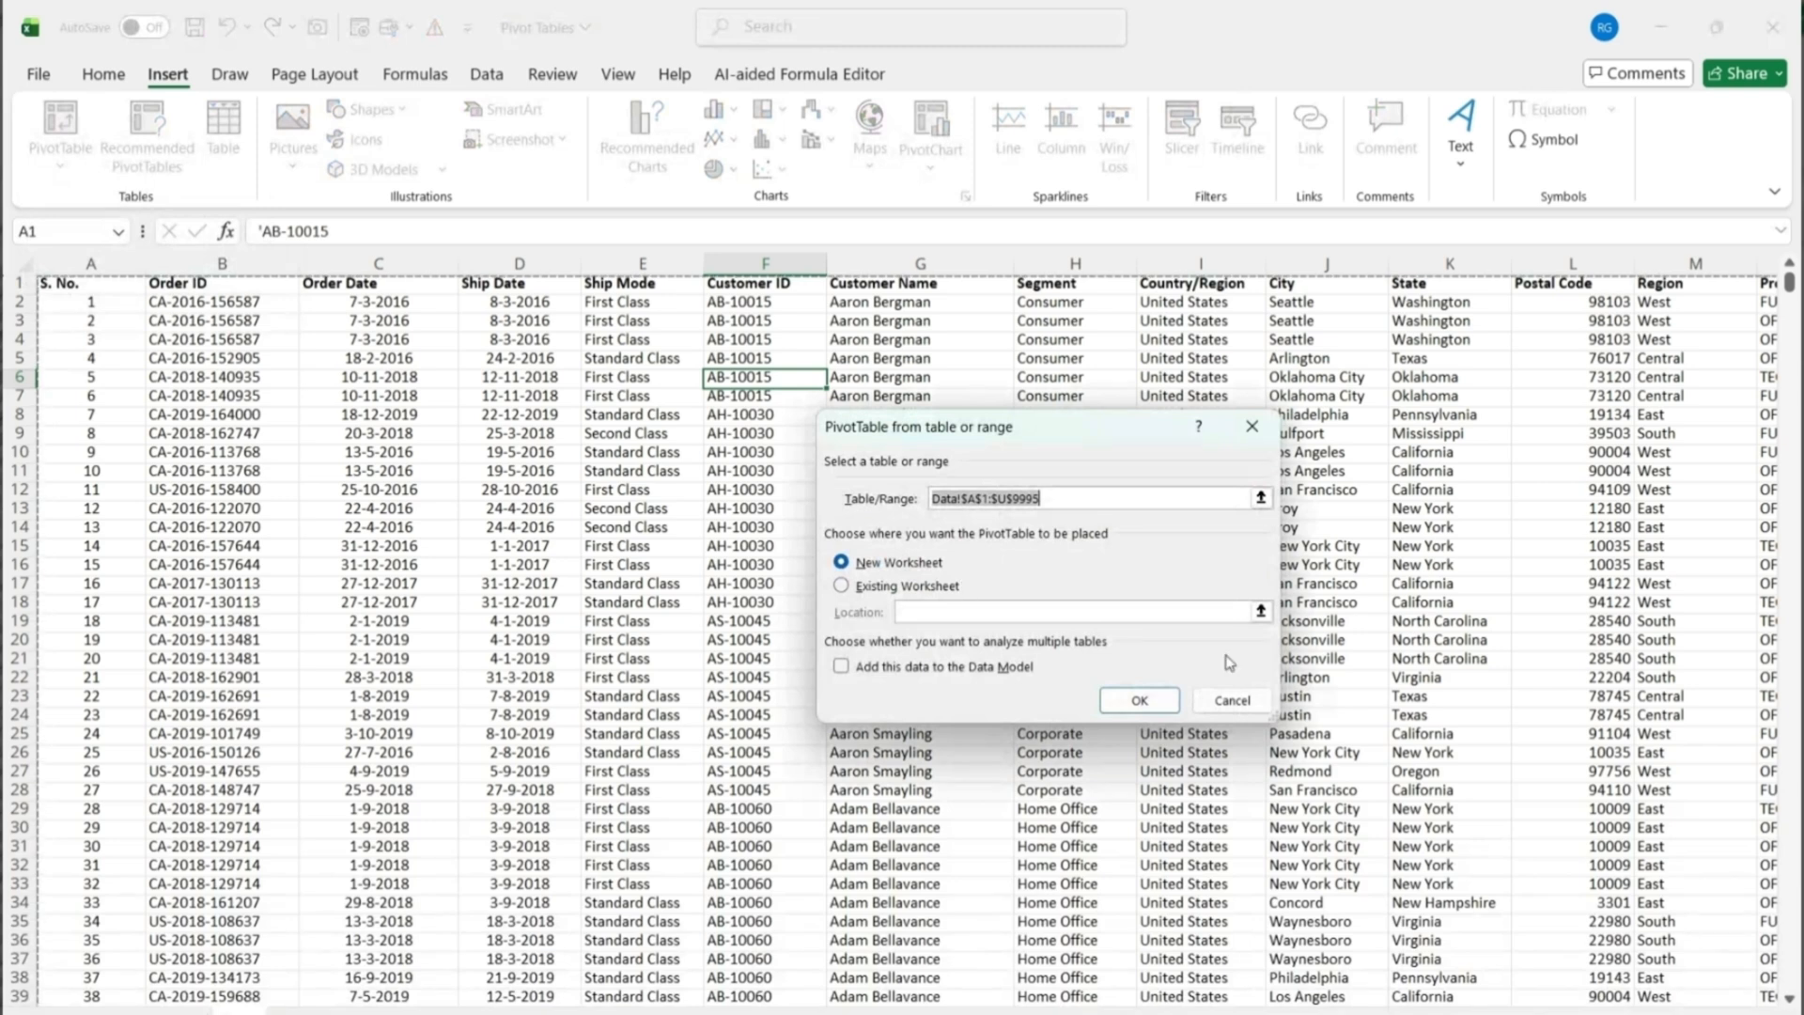
left_click(1238, 701)
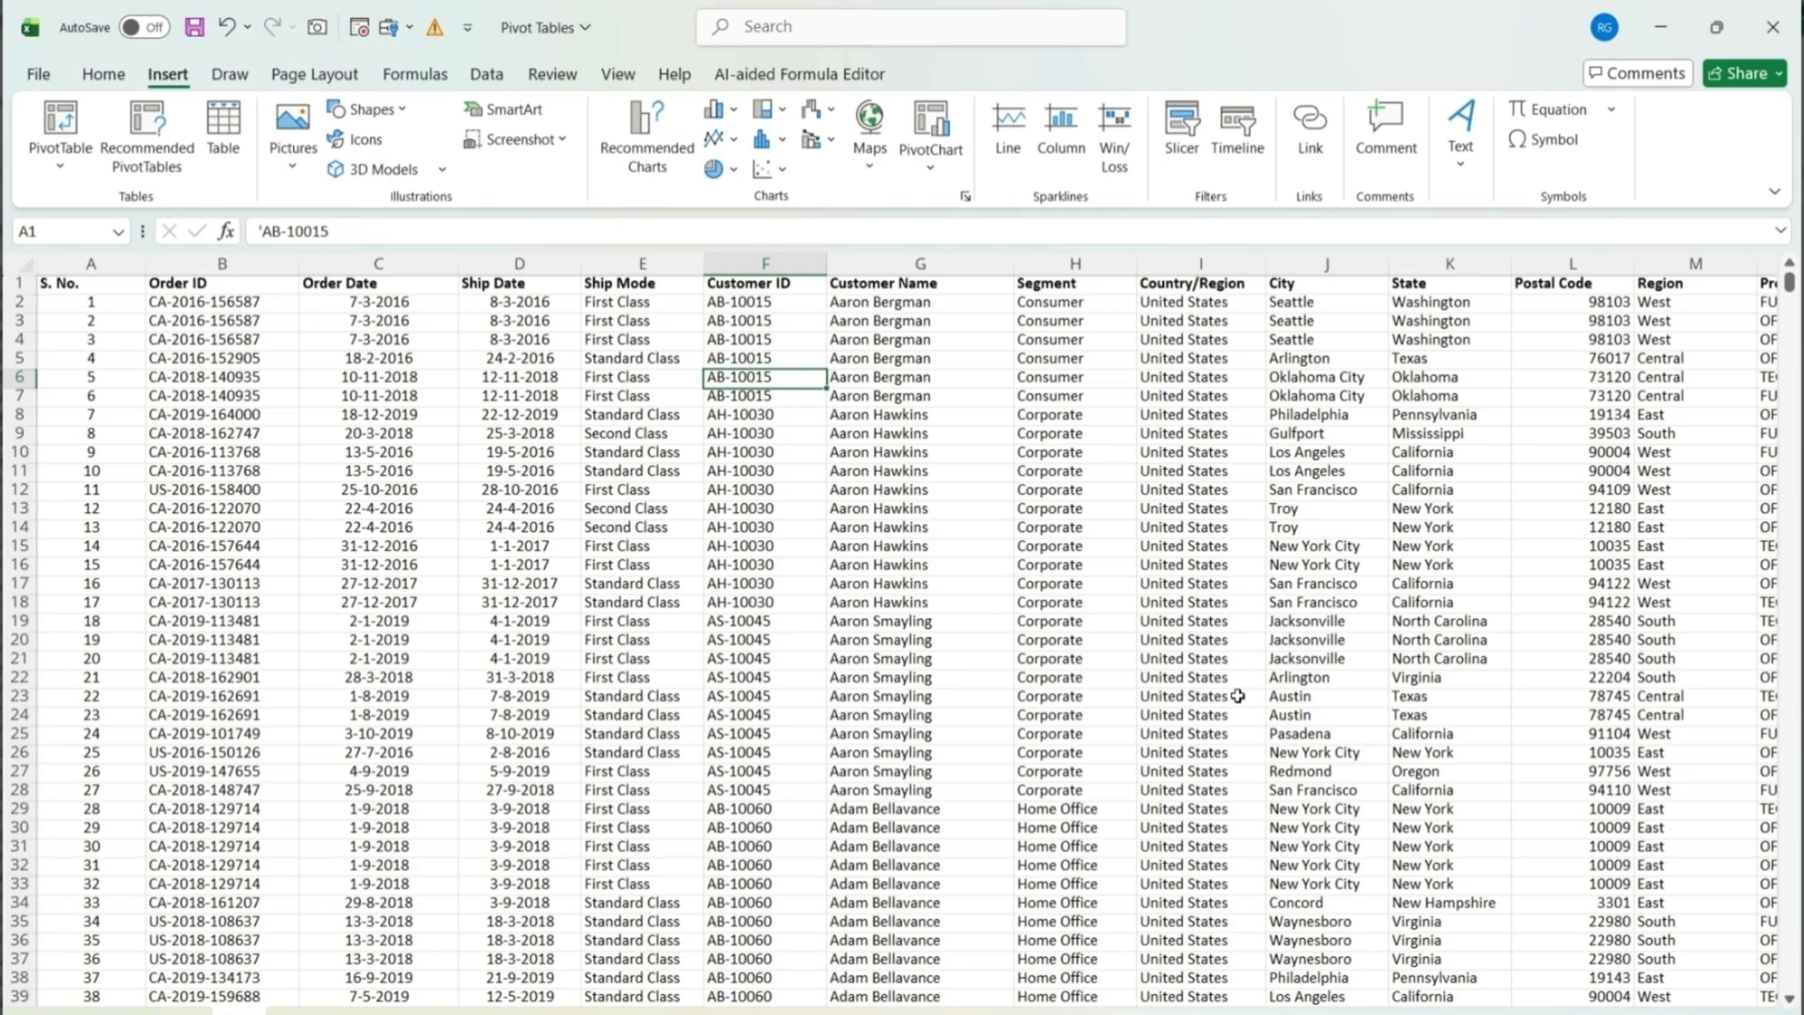
Convert the data range A1:U9995 into a table with headers and give it the plain, uncoloured first Light table style
key("ctrl+t")
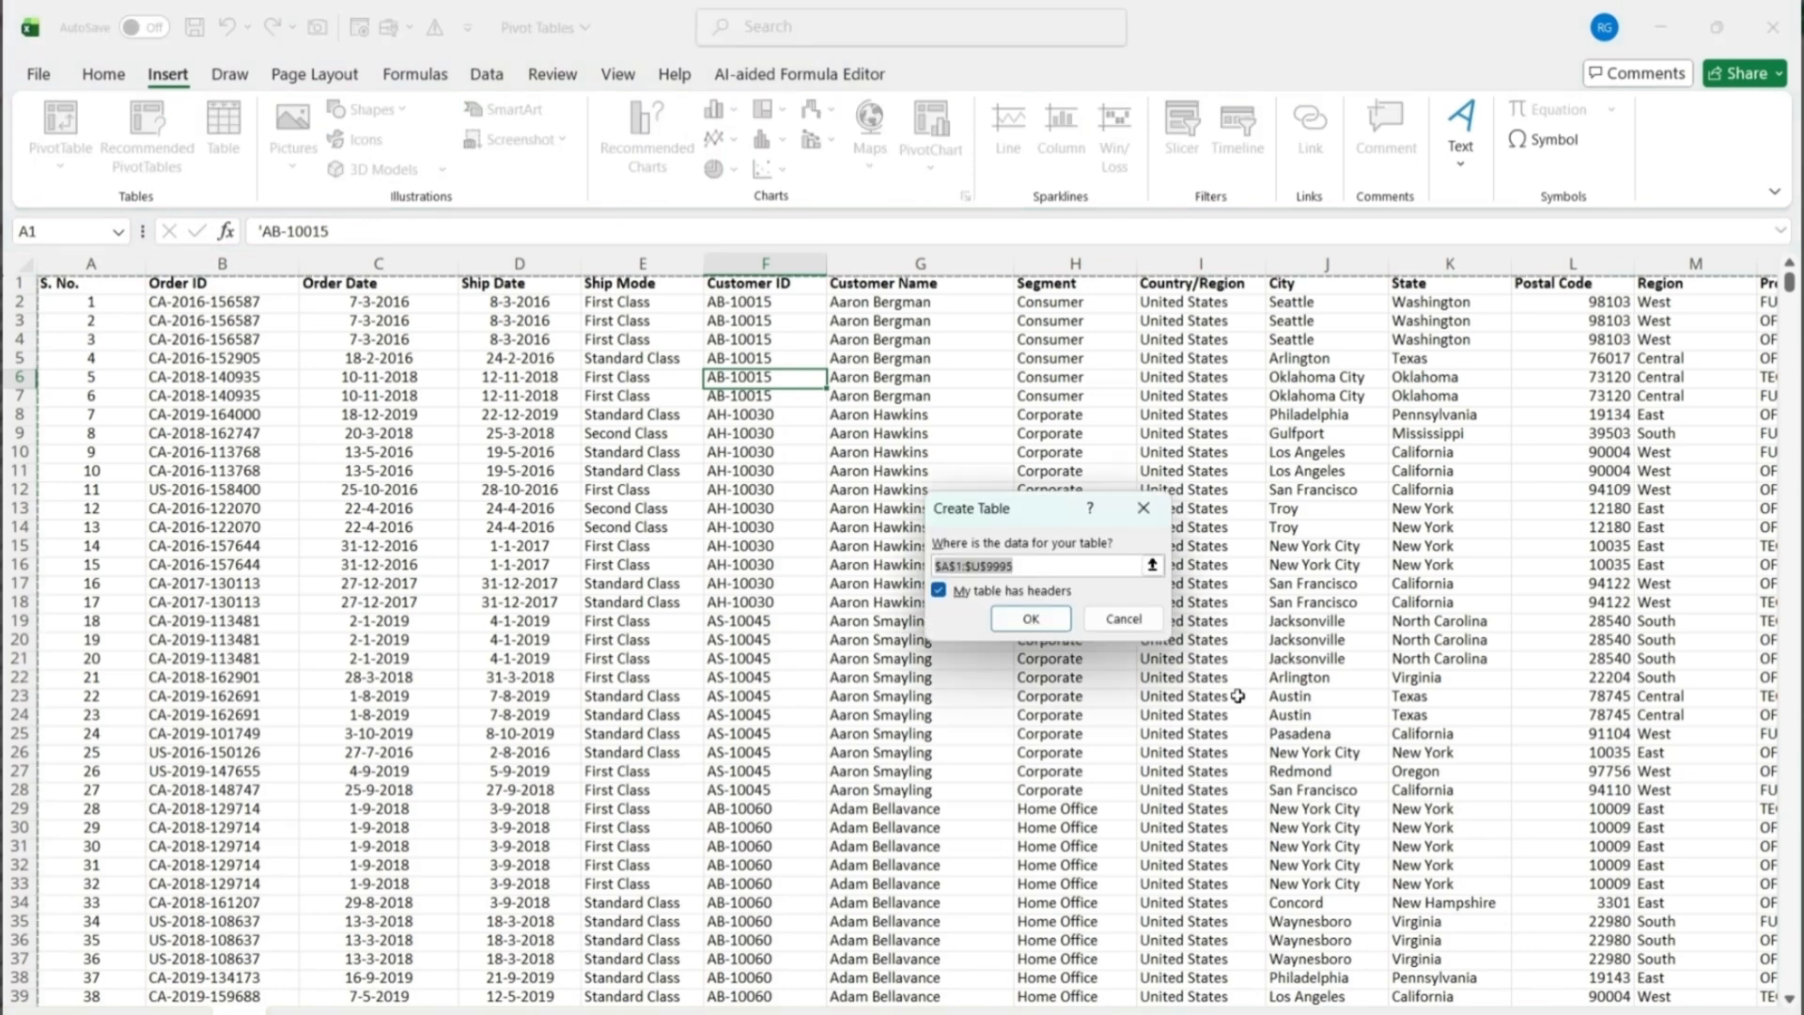
left_click(1030, 619)
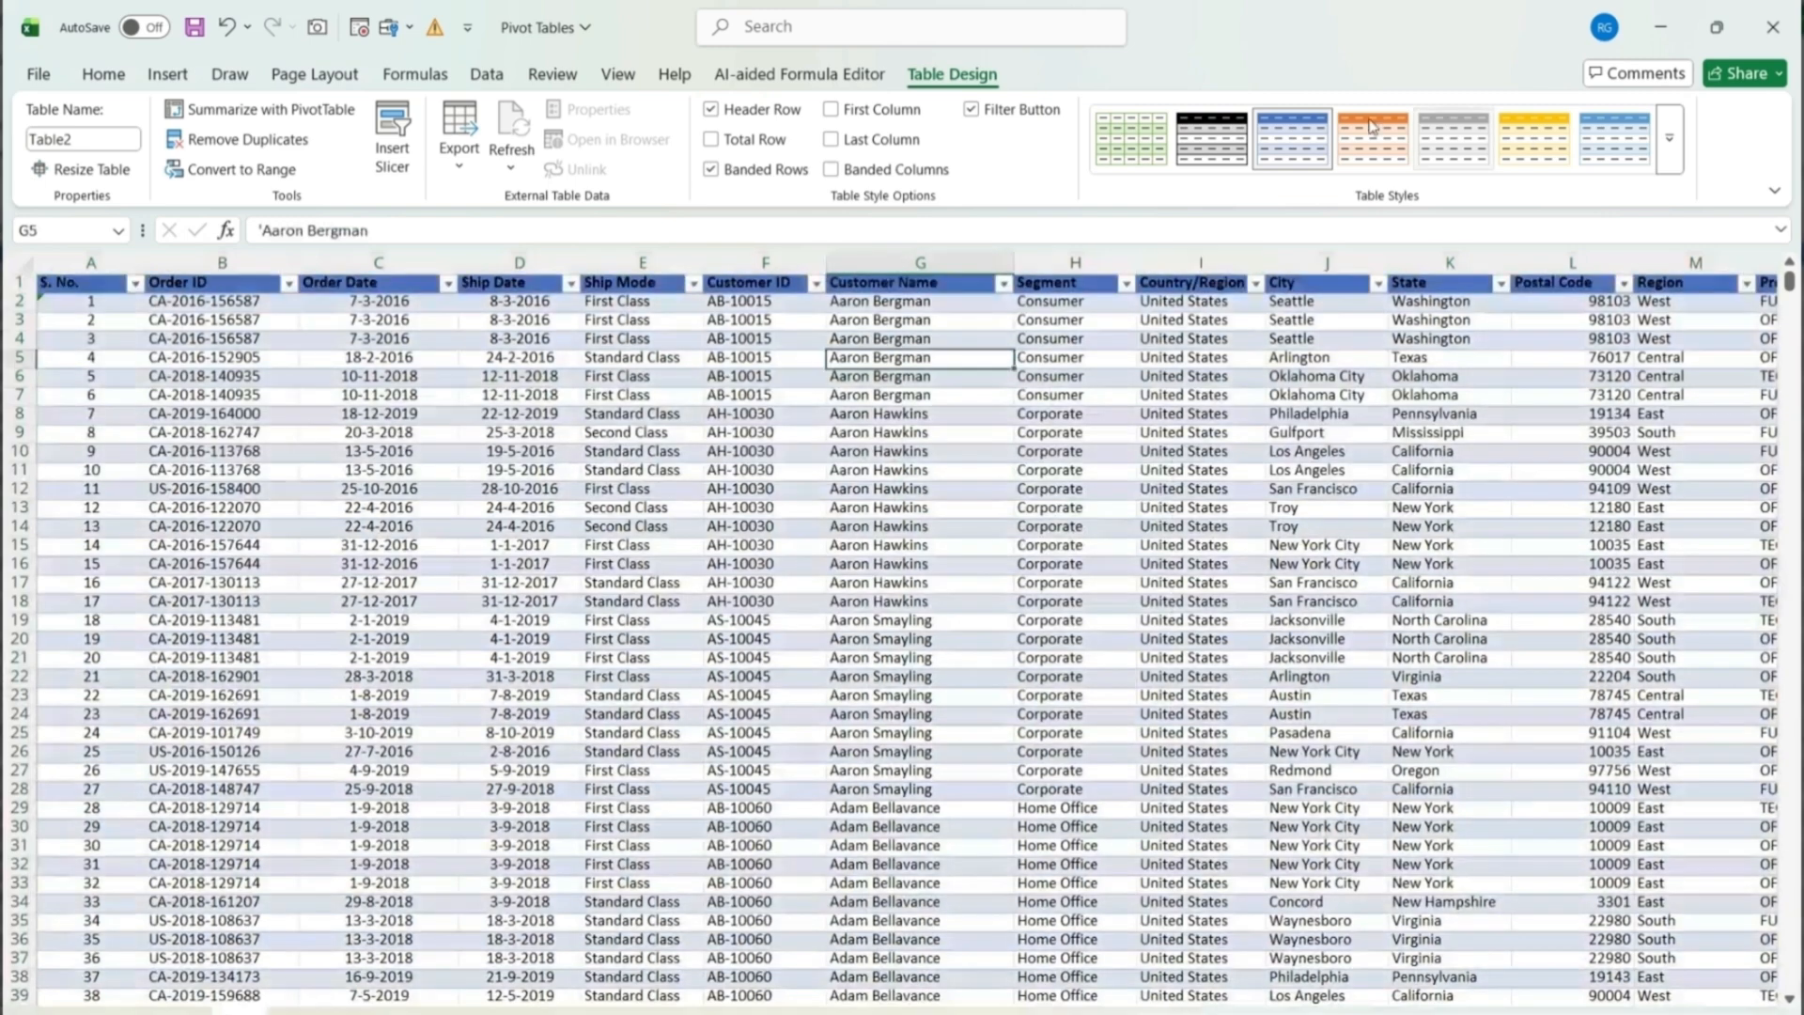
left_click(924, 321)
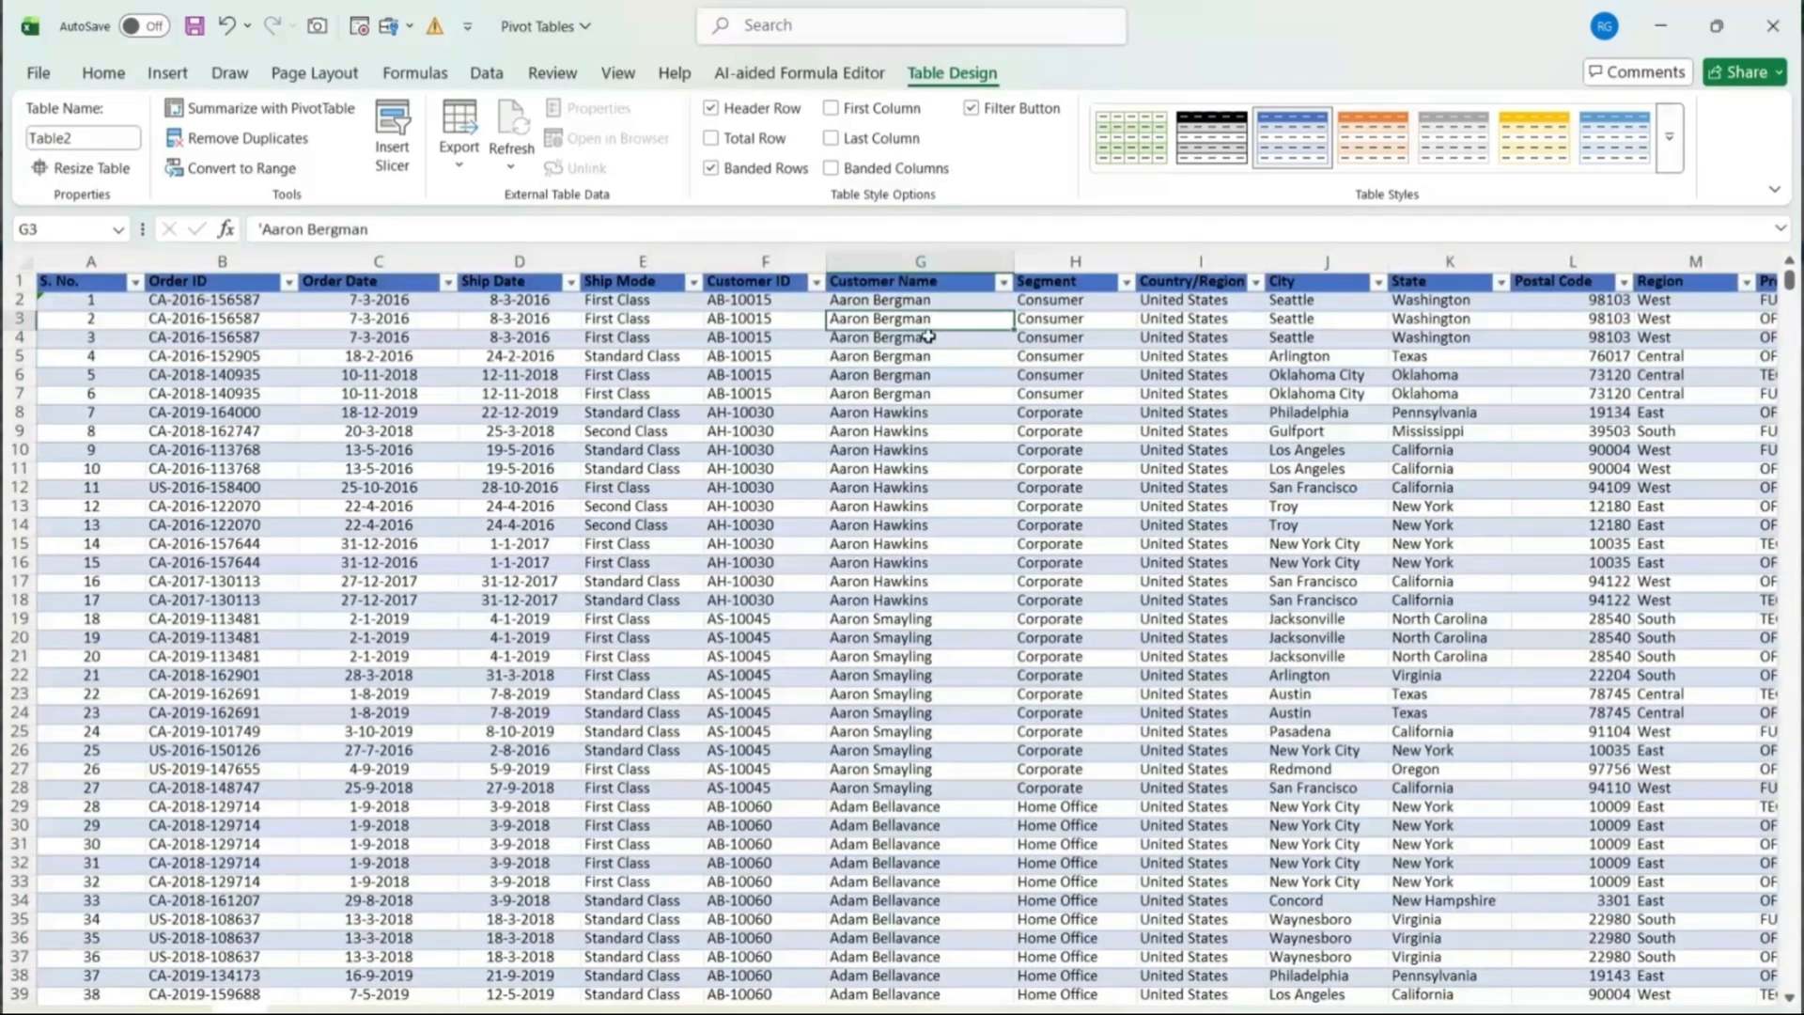
left_click(929, 338)
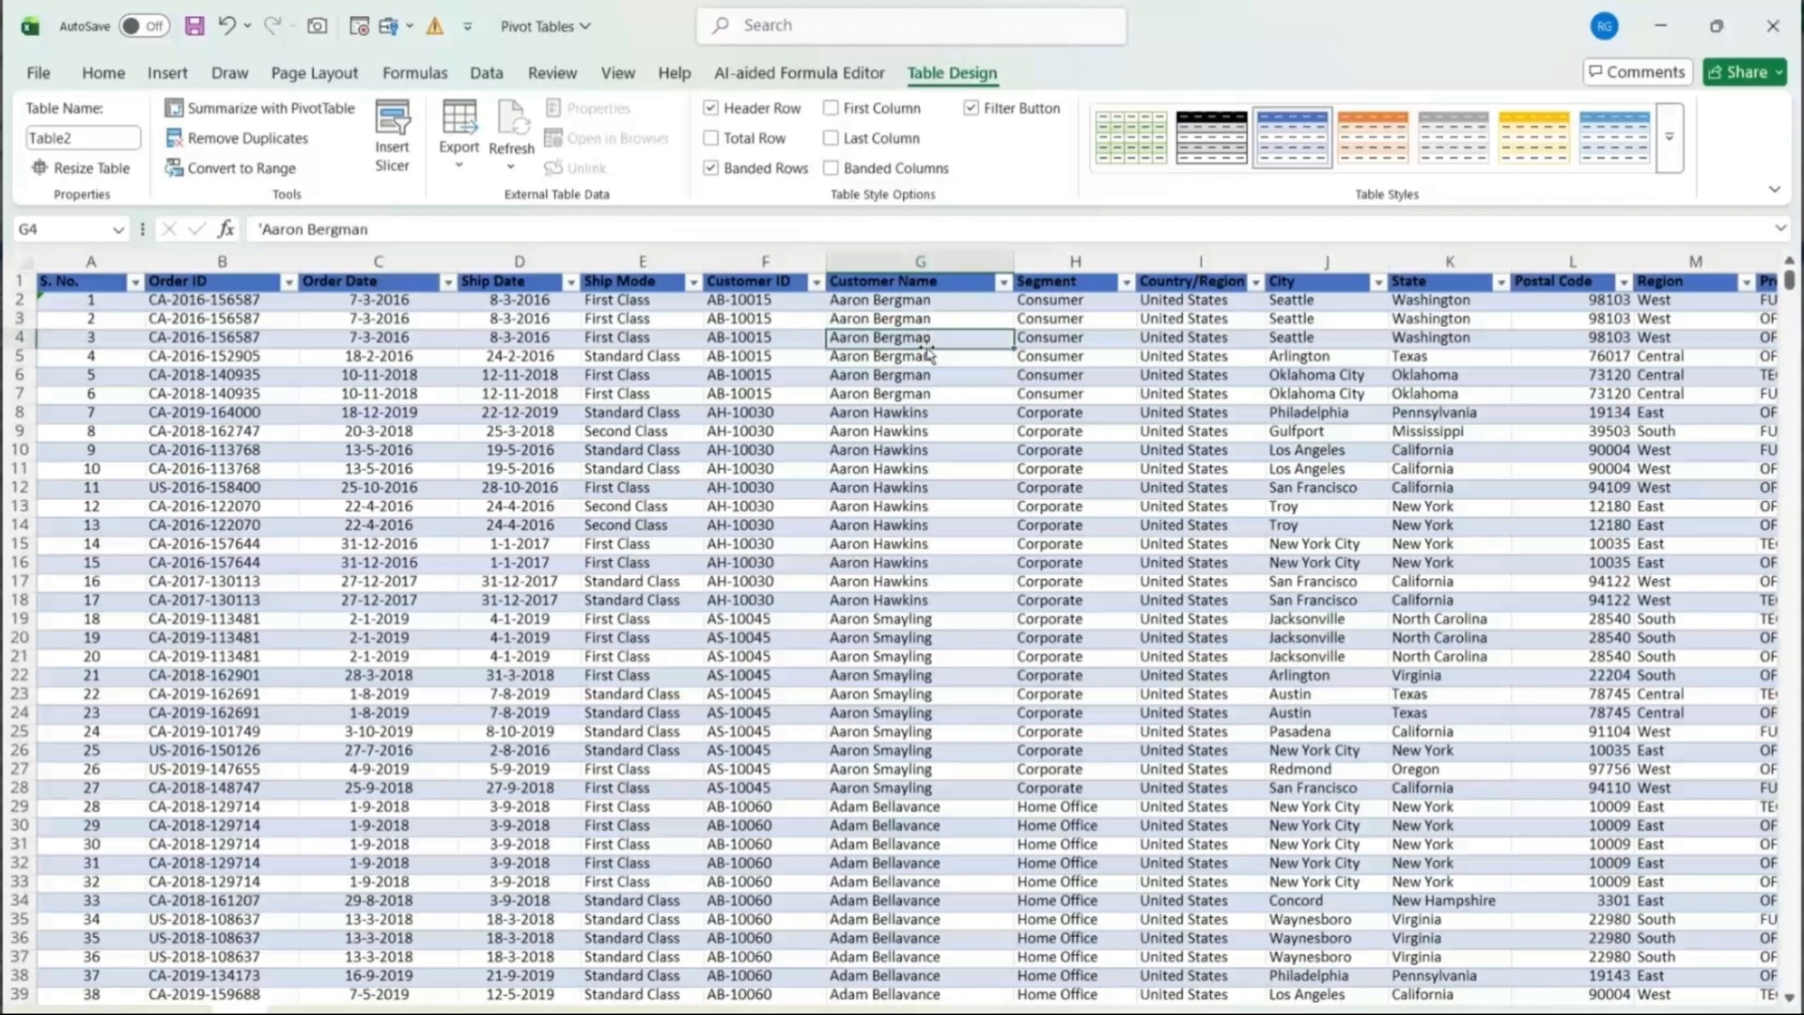
left_click(922, 361)
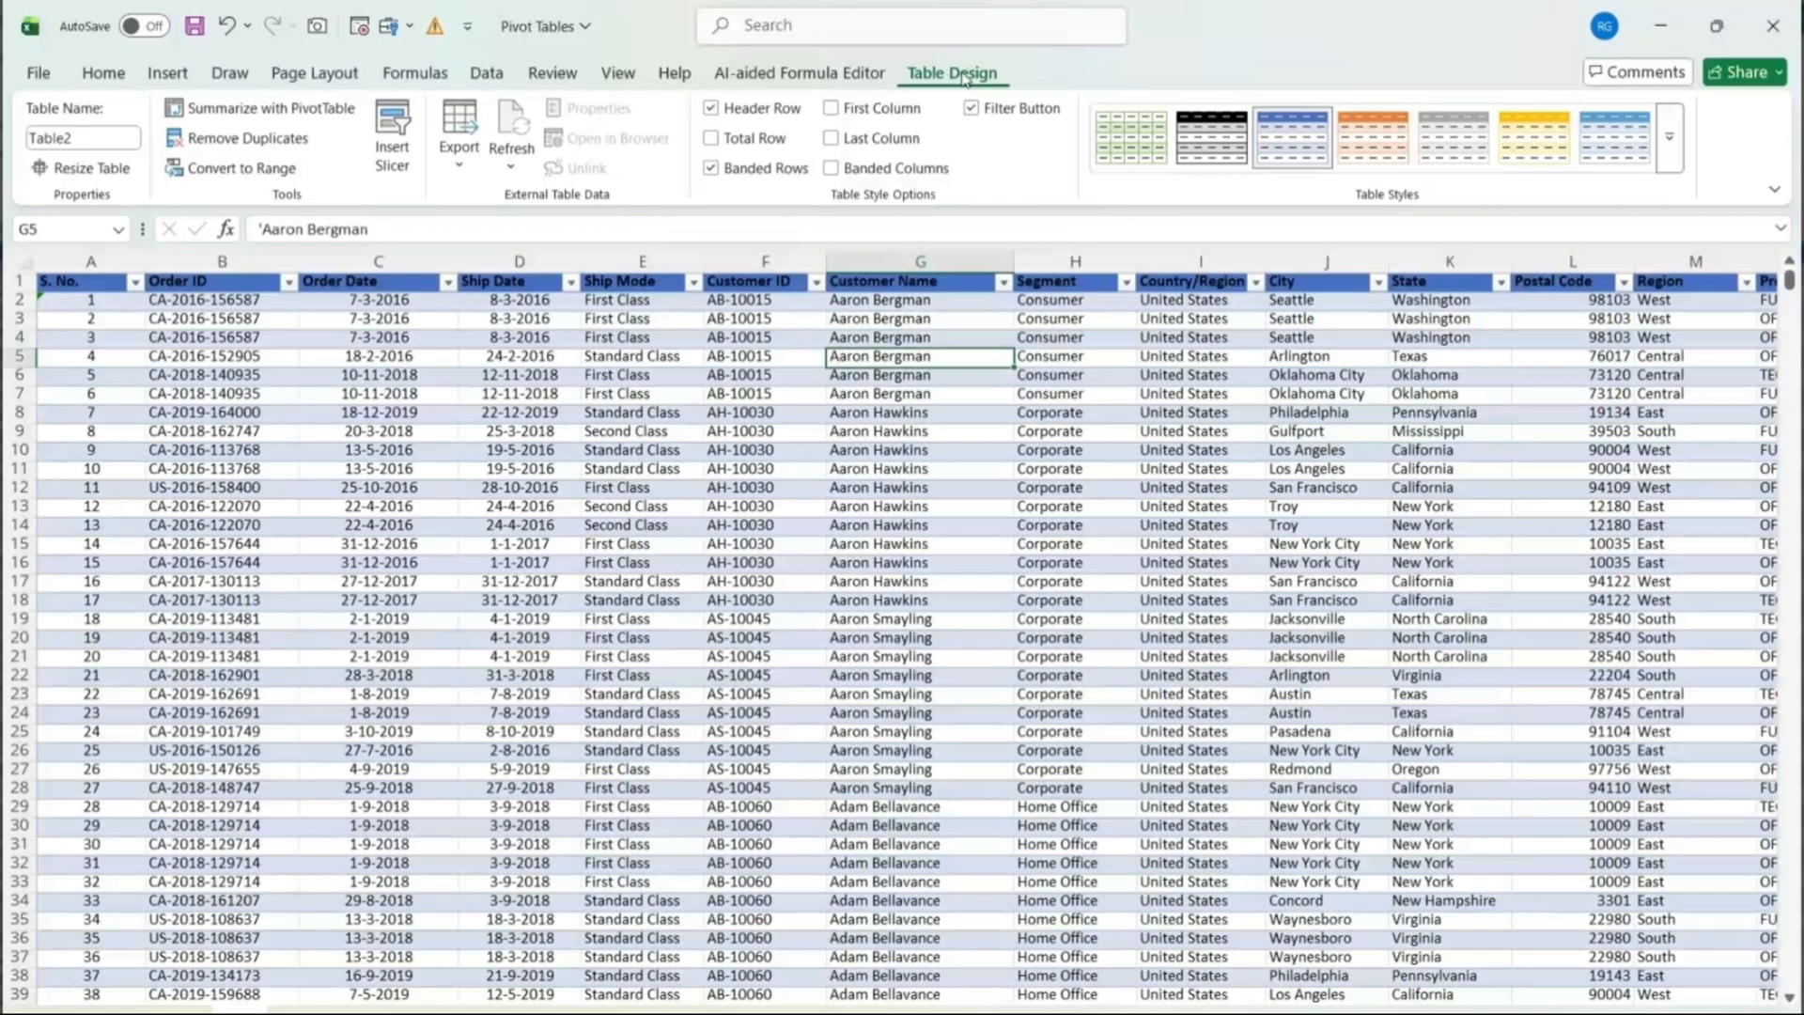
left_click(1671, 137)
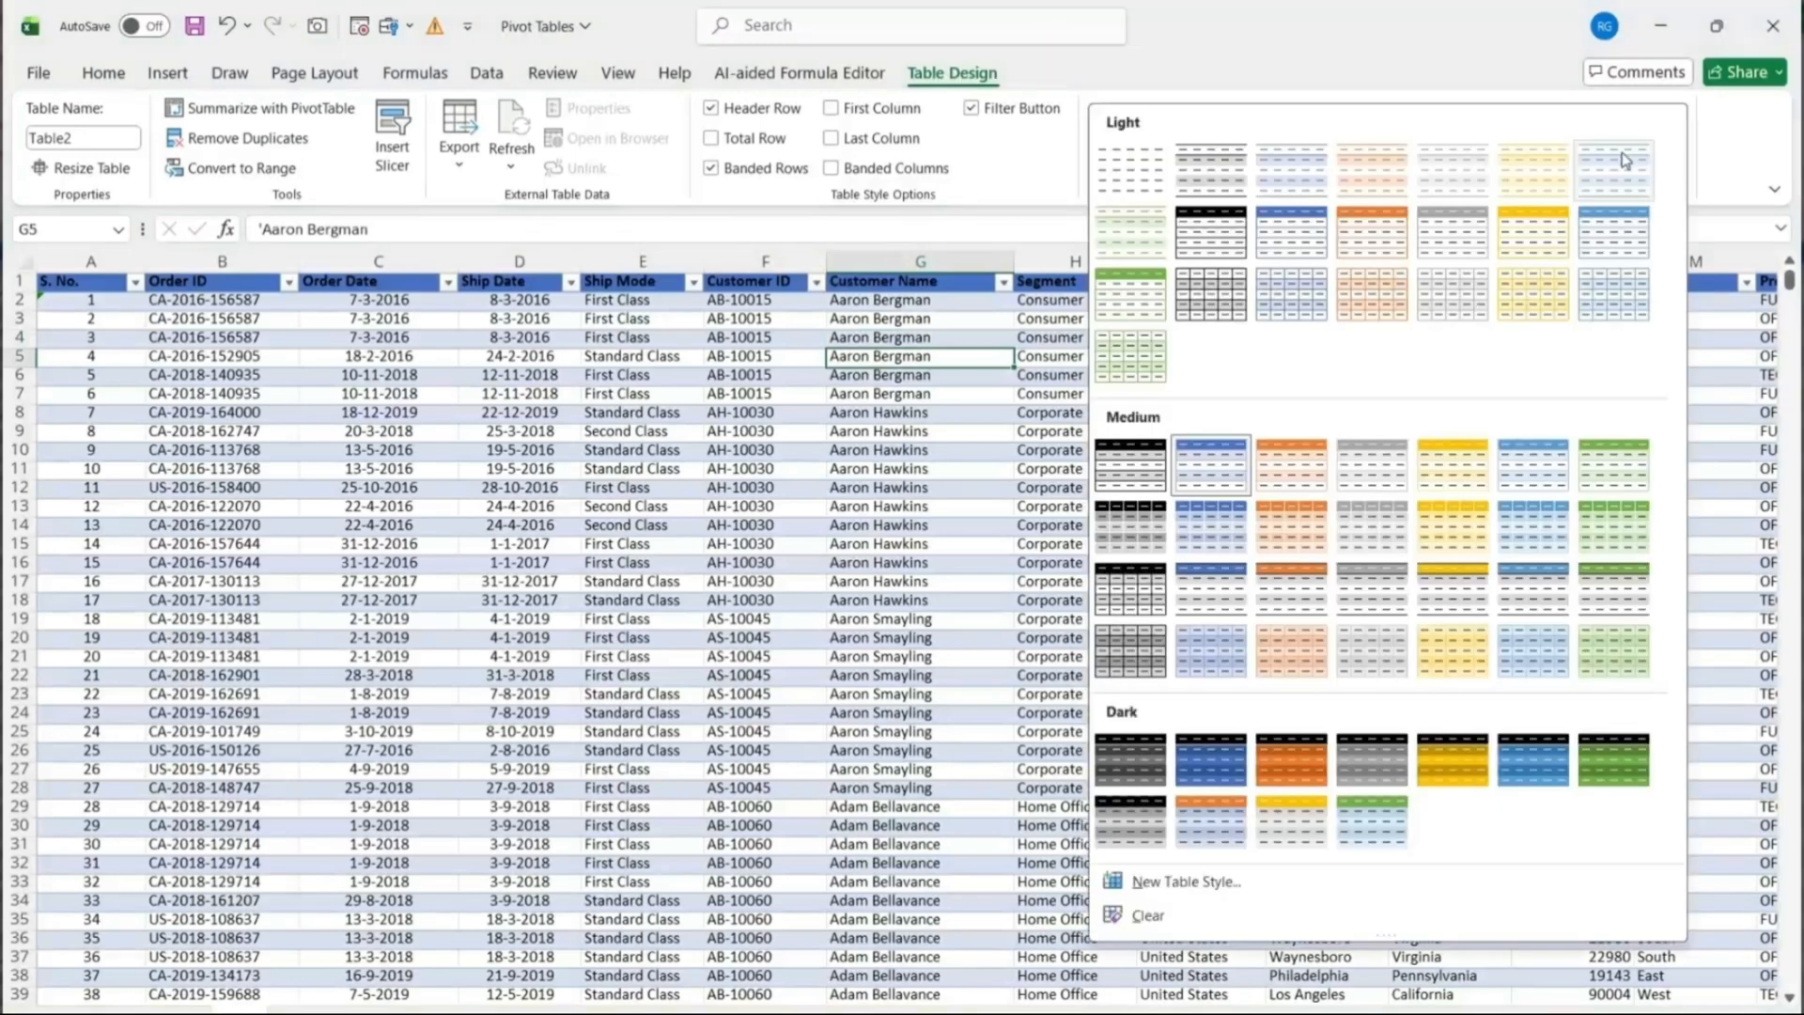
left_click(1127, 180)
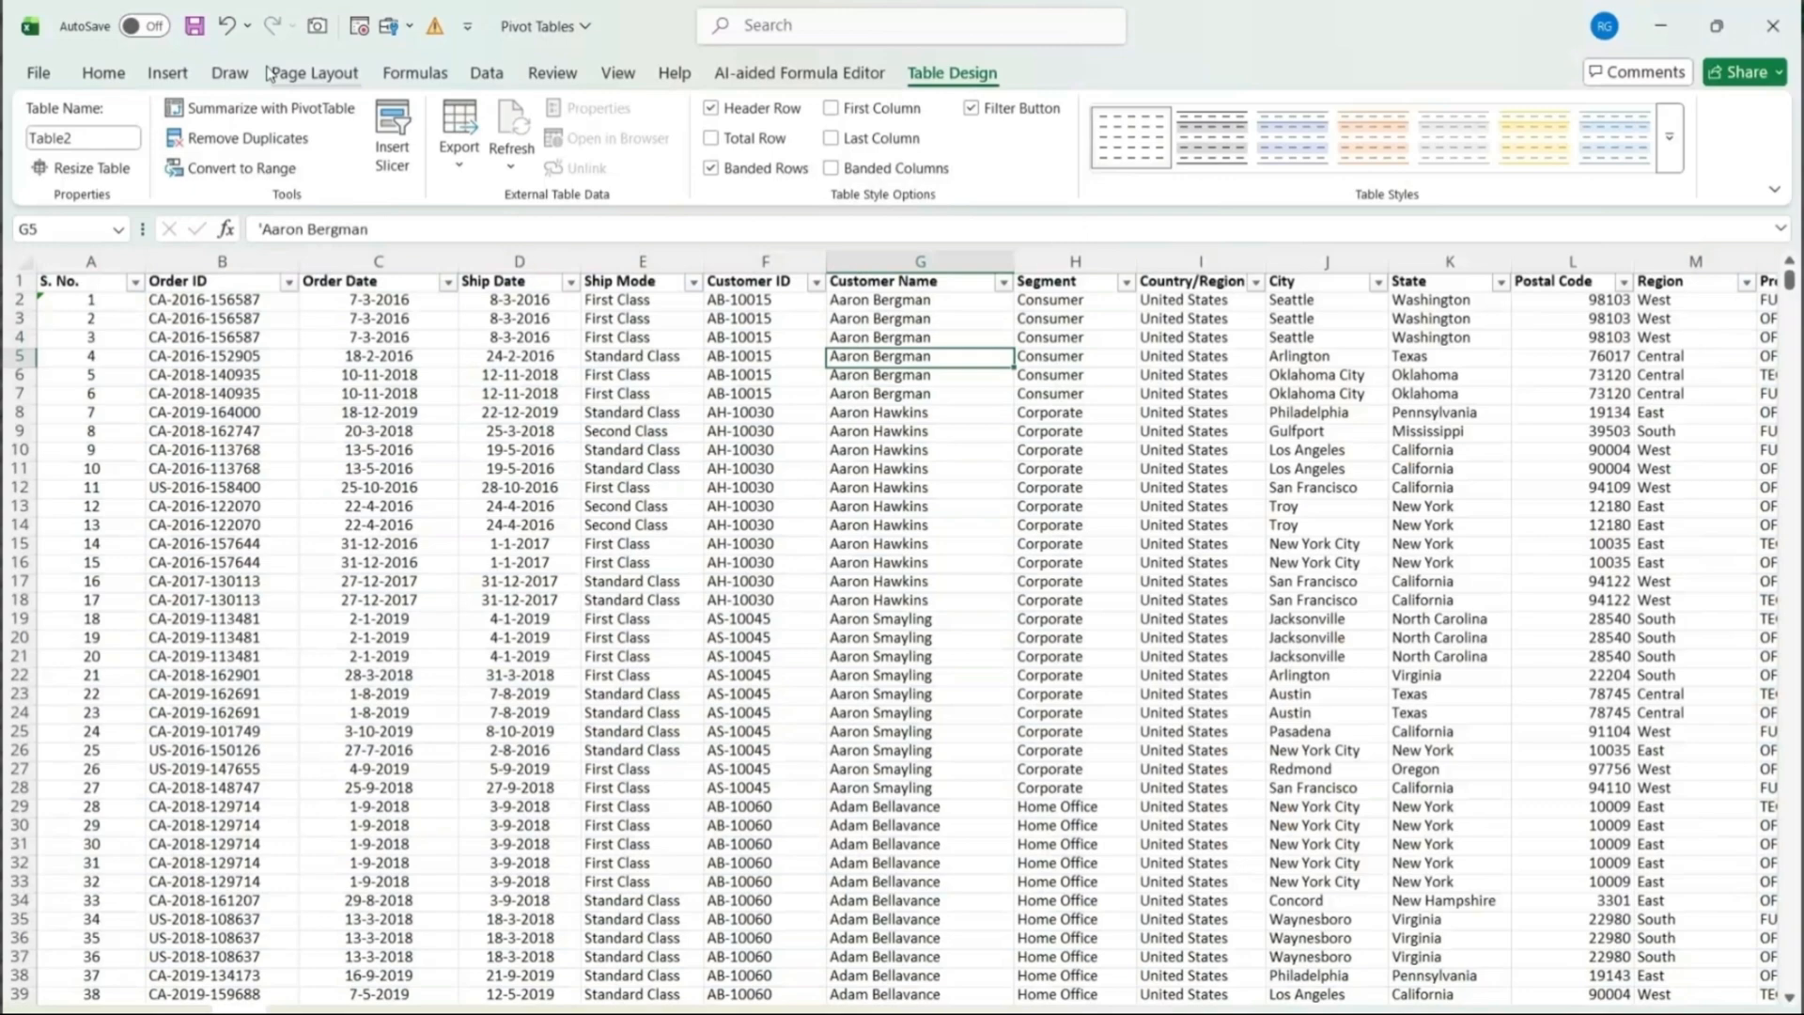
Create a PivotTable from the sales data table on a new worksheet
left_click(160, 75)
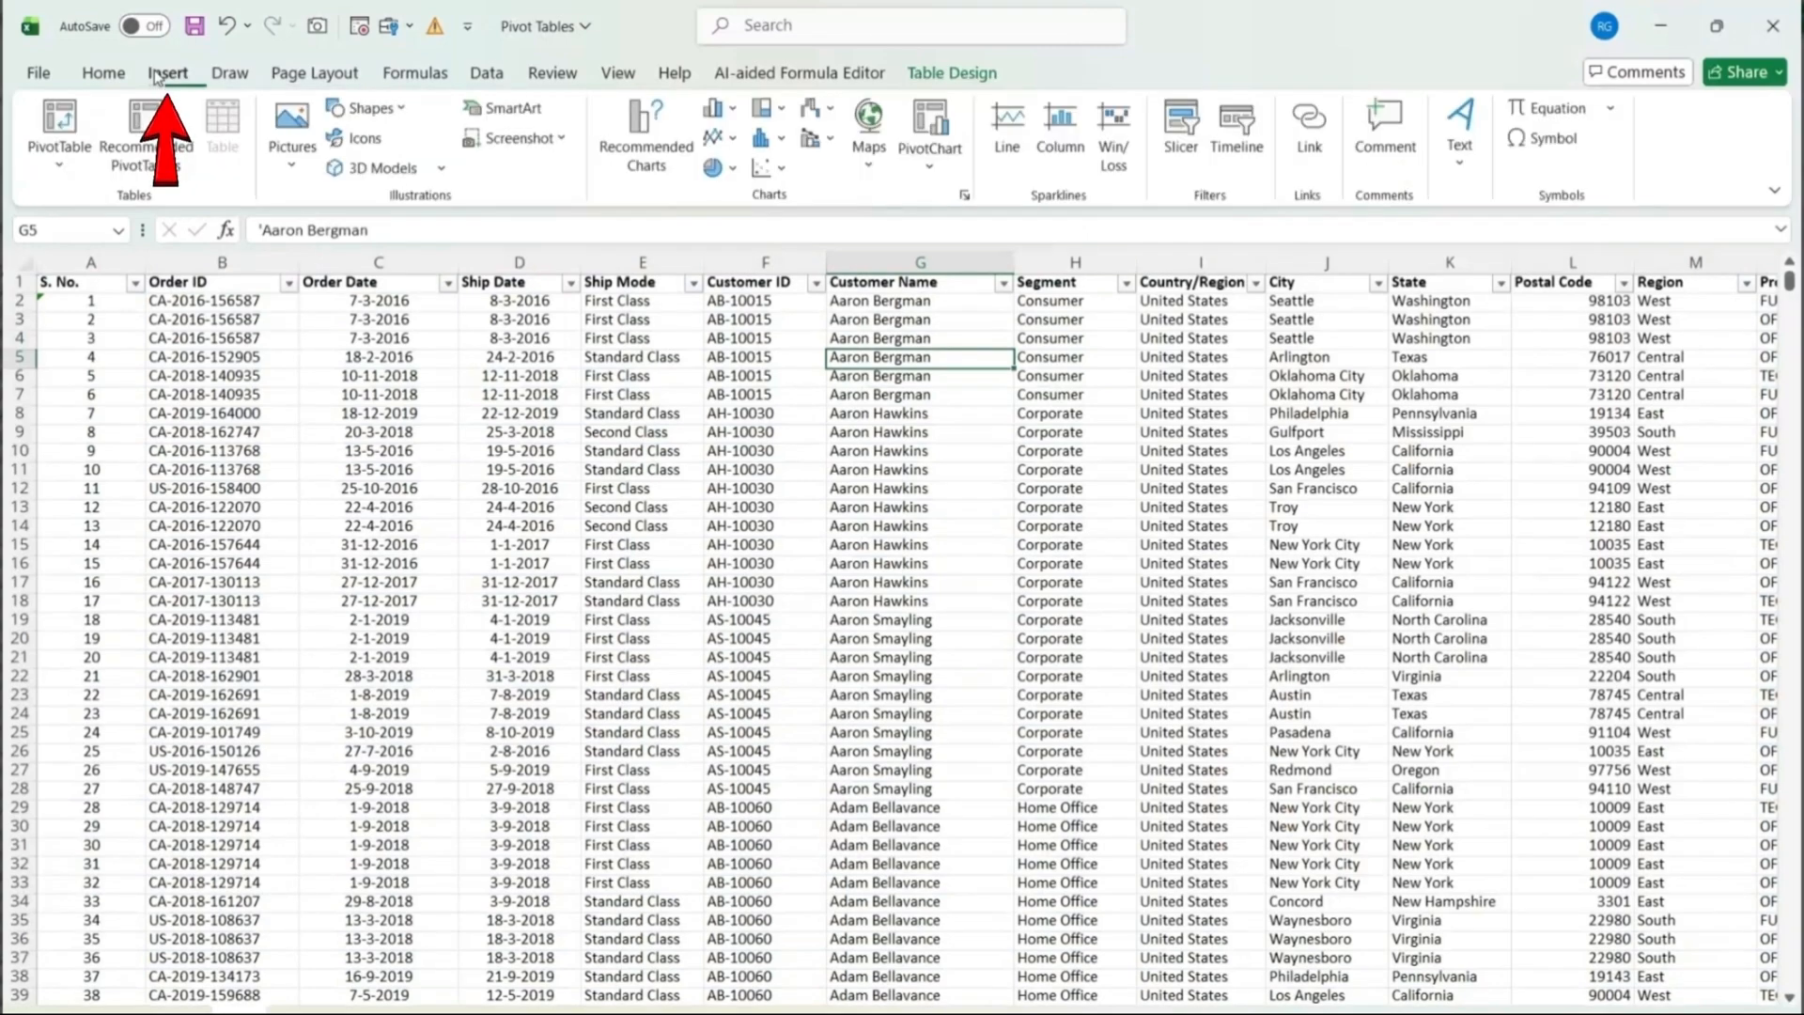
left_click(75, 153)
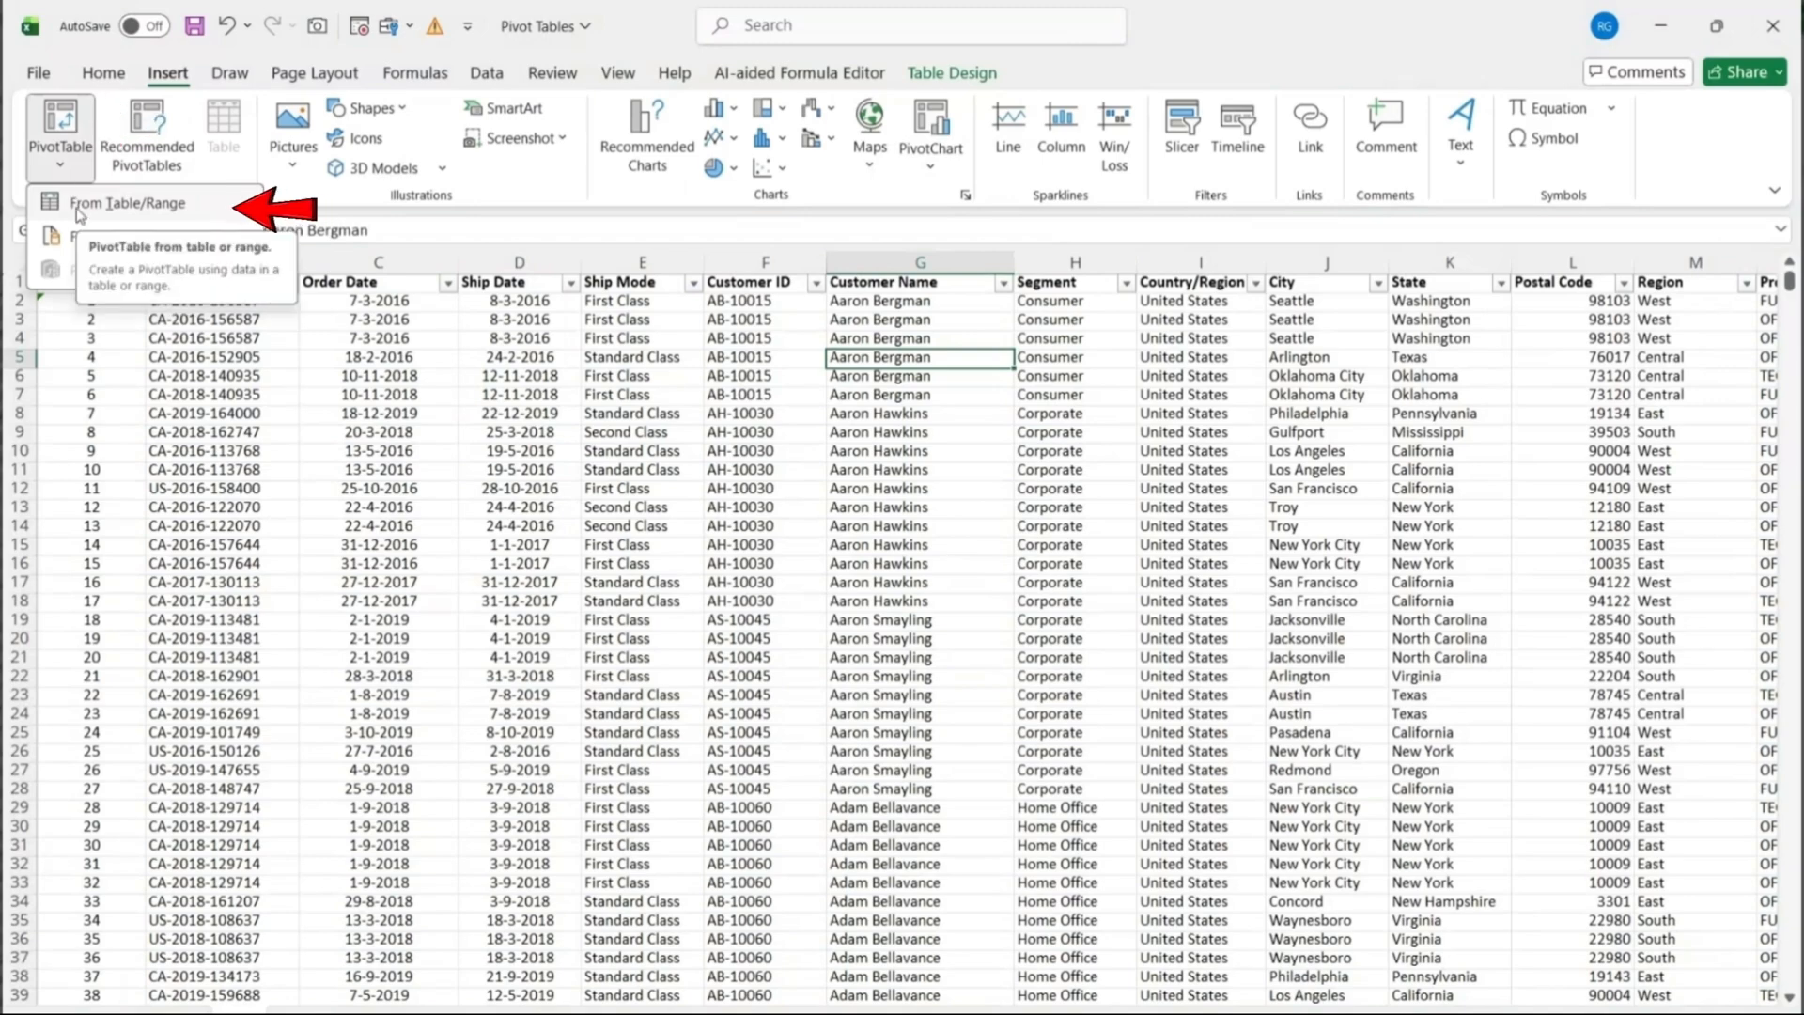
left_click(77, 213)
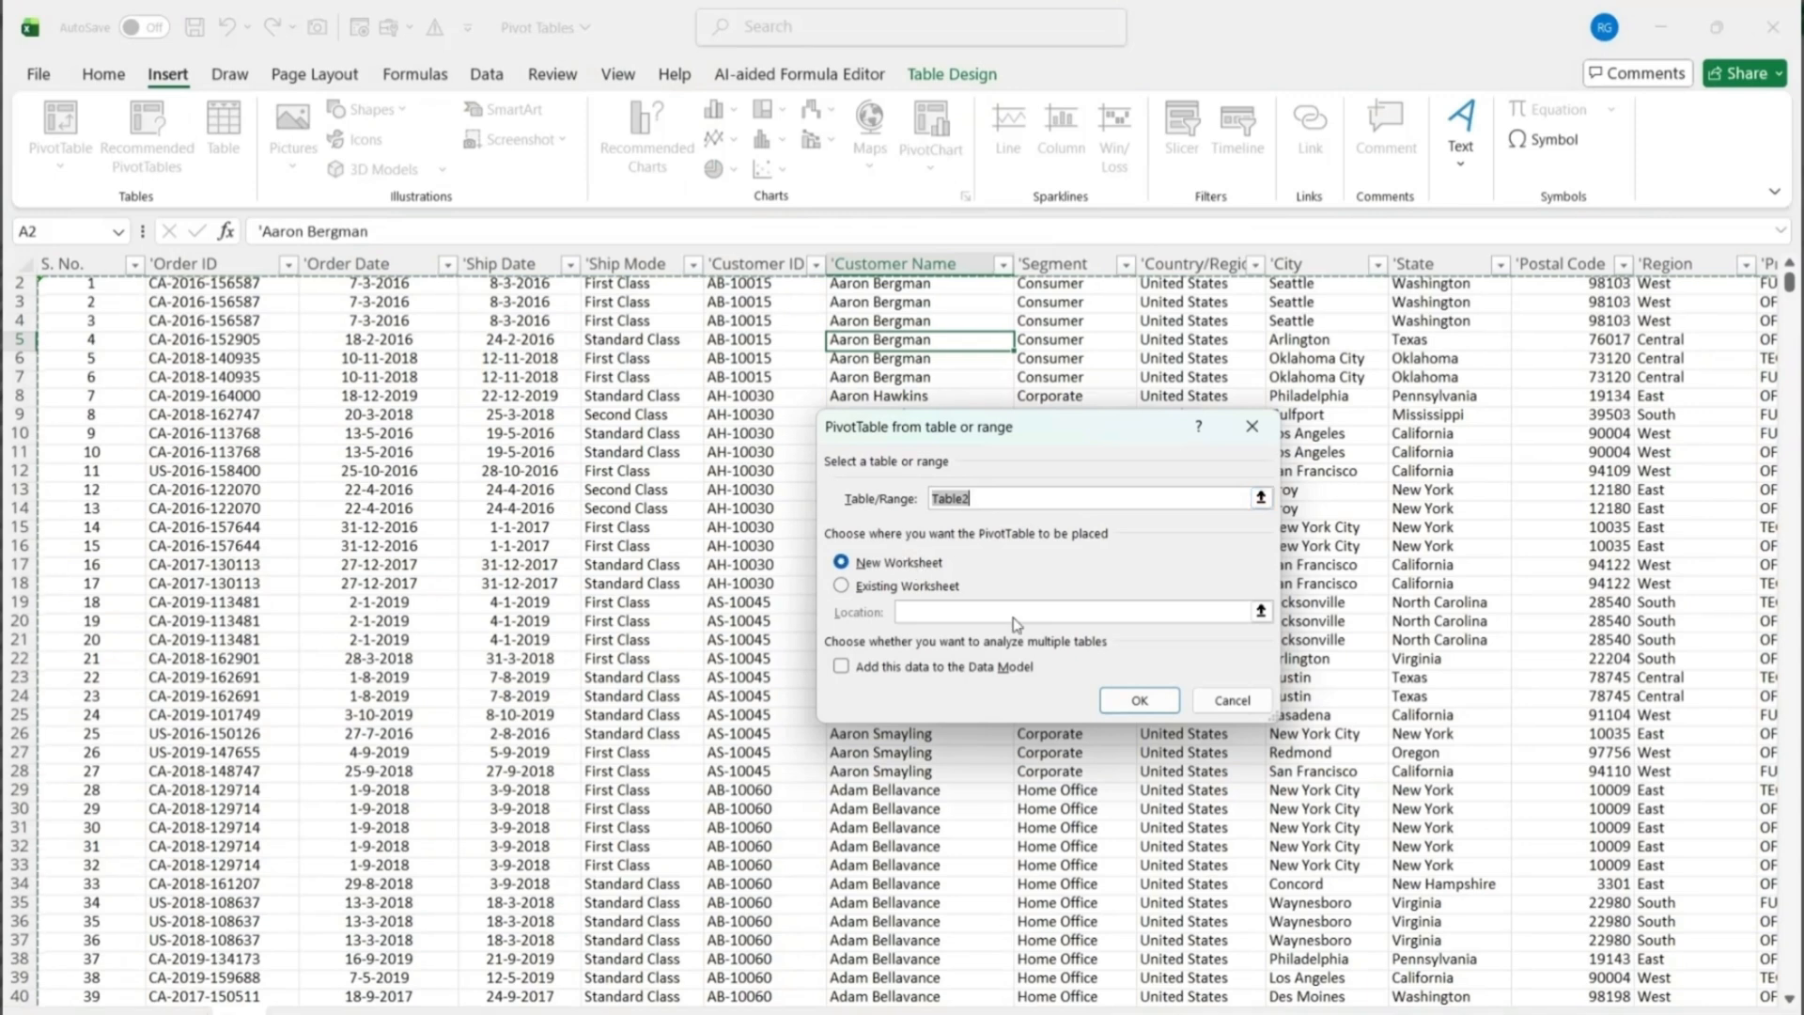
left_click(1115, 709)
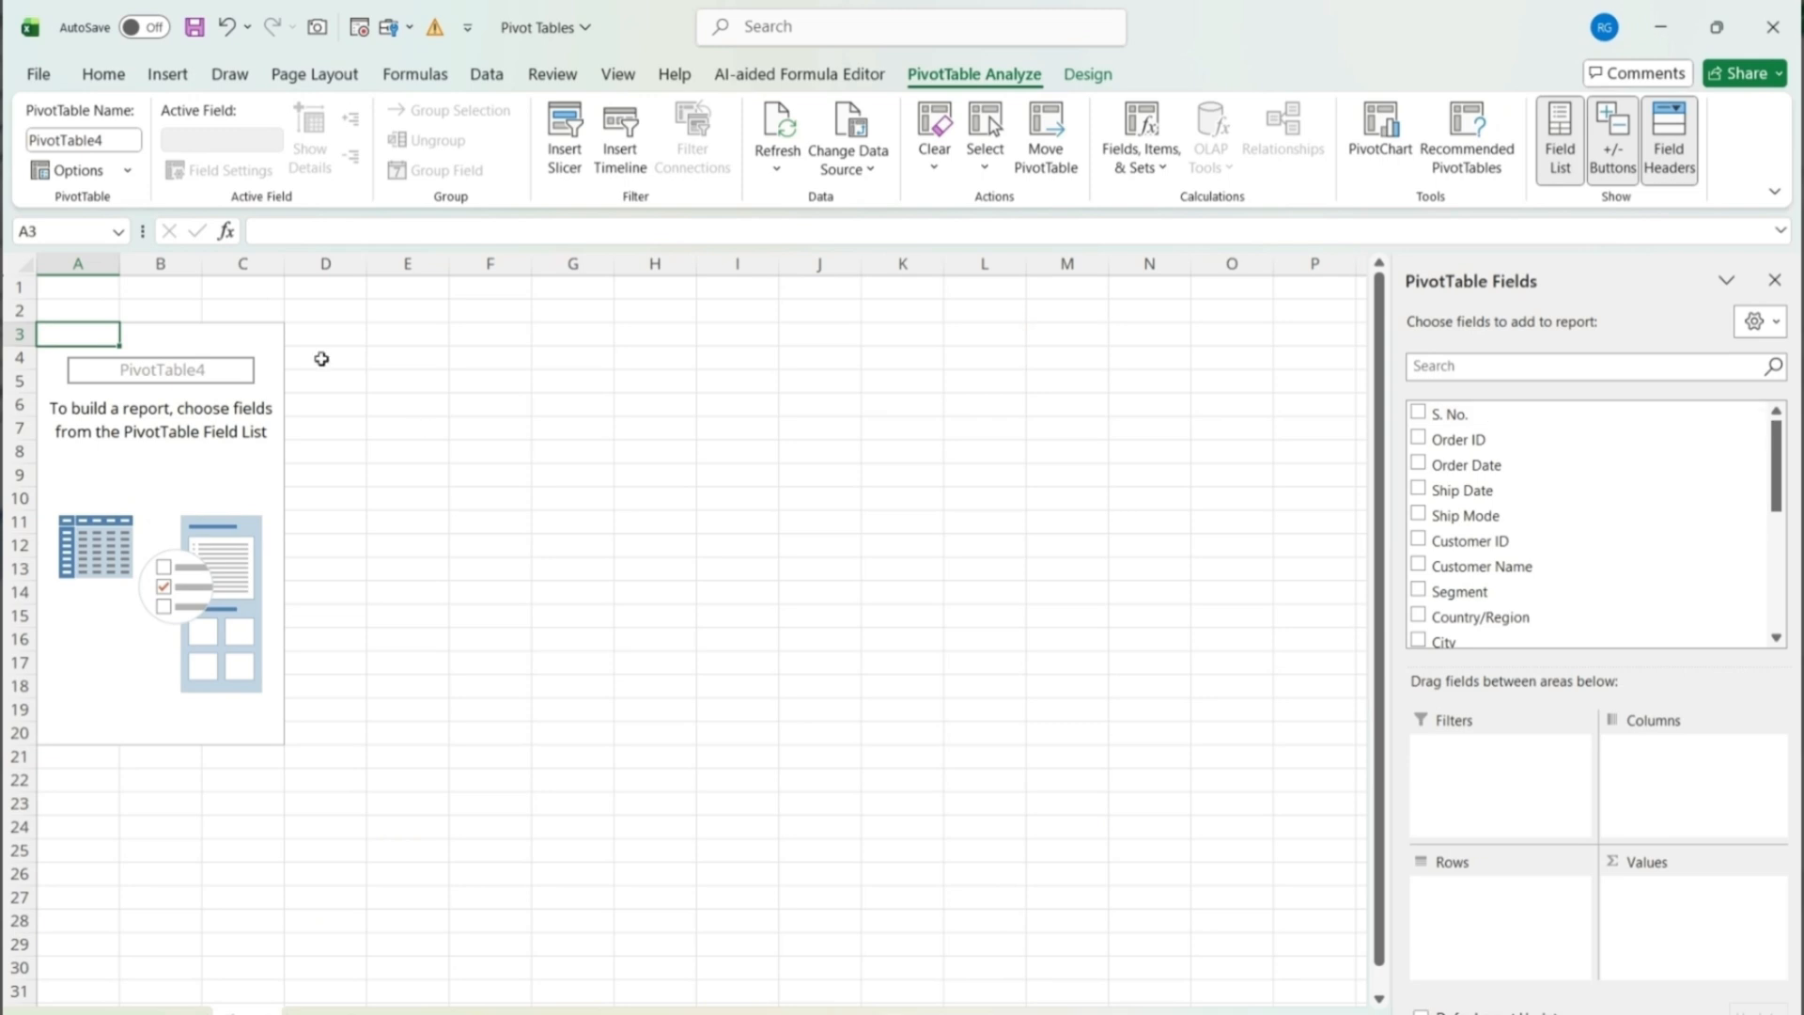
Sort the PivotTable's field list A to Z and add the Sales field to the Values area
left_click(393, 358)
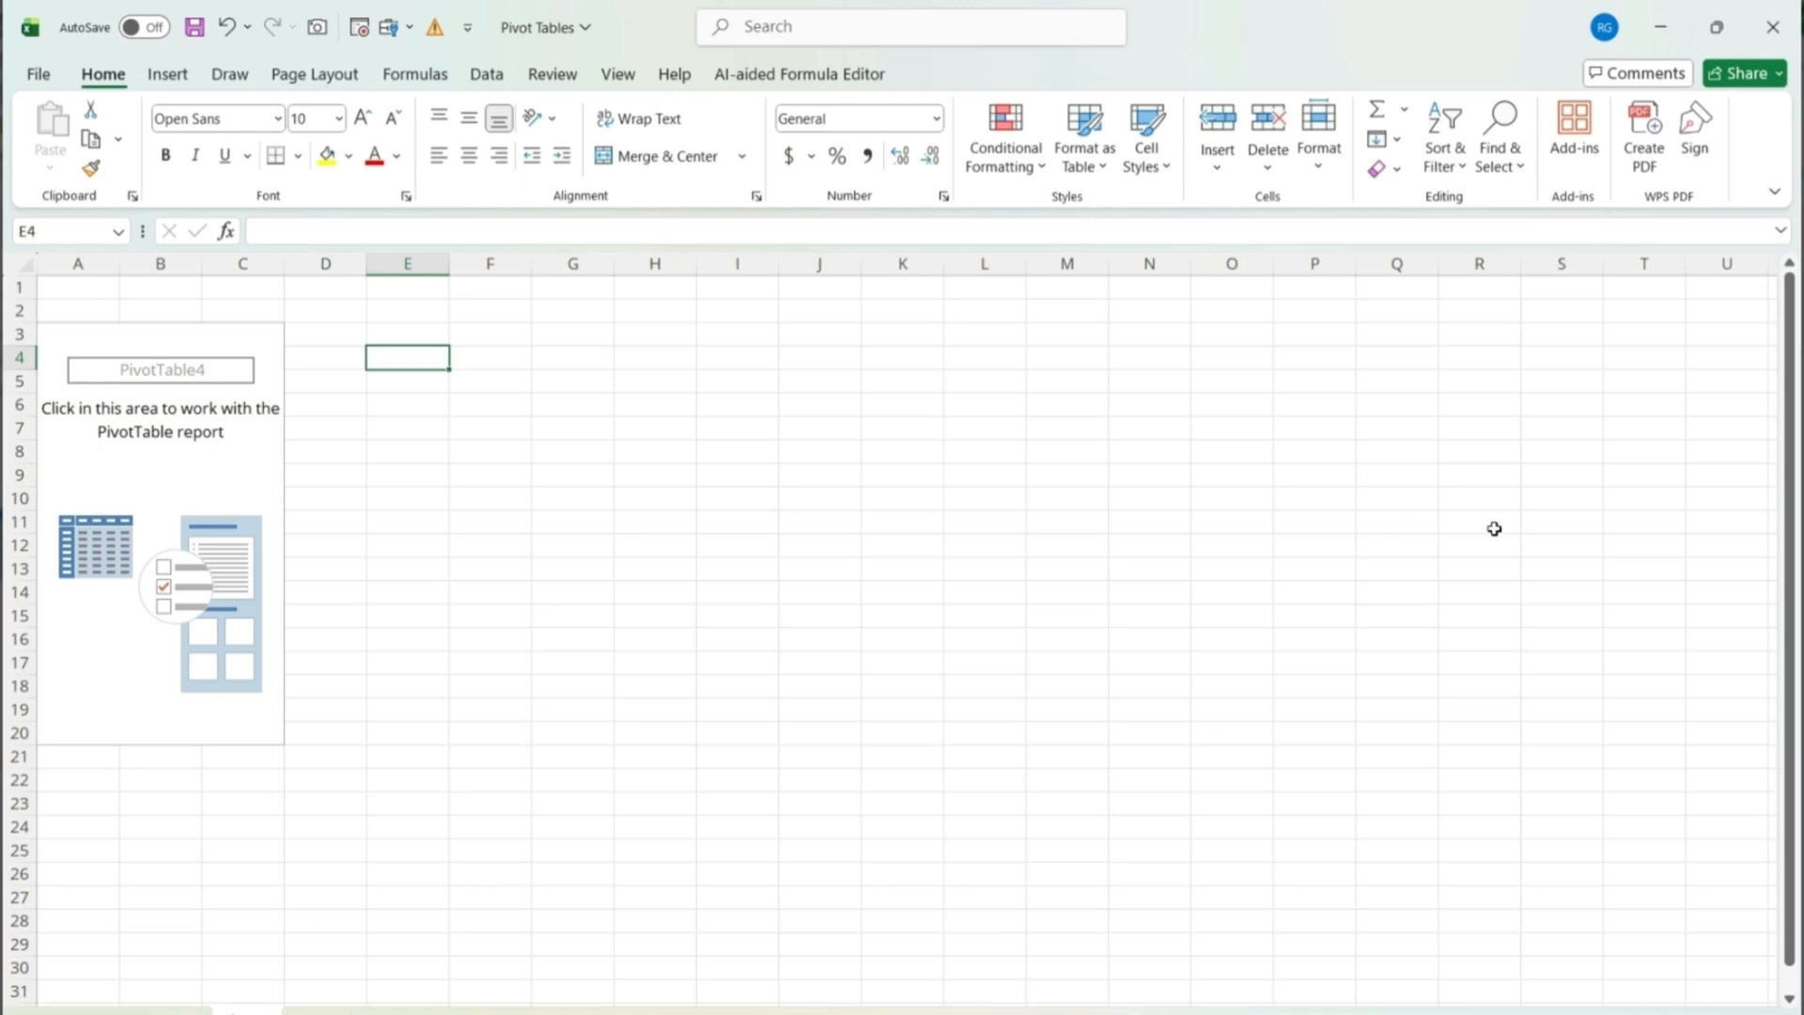
left_click(181, 473)
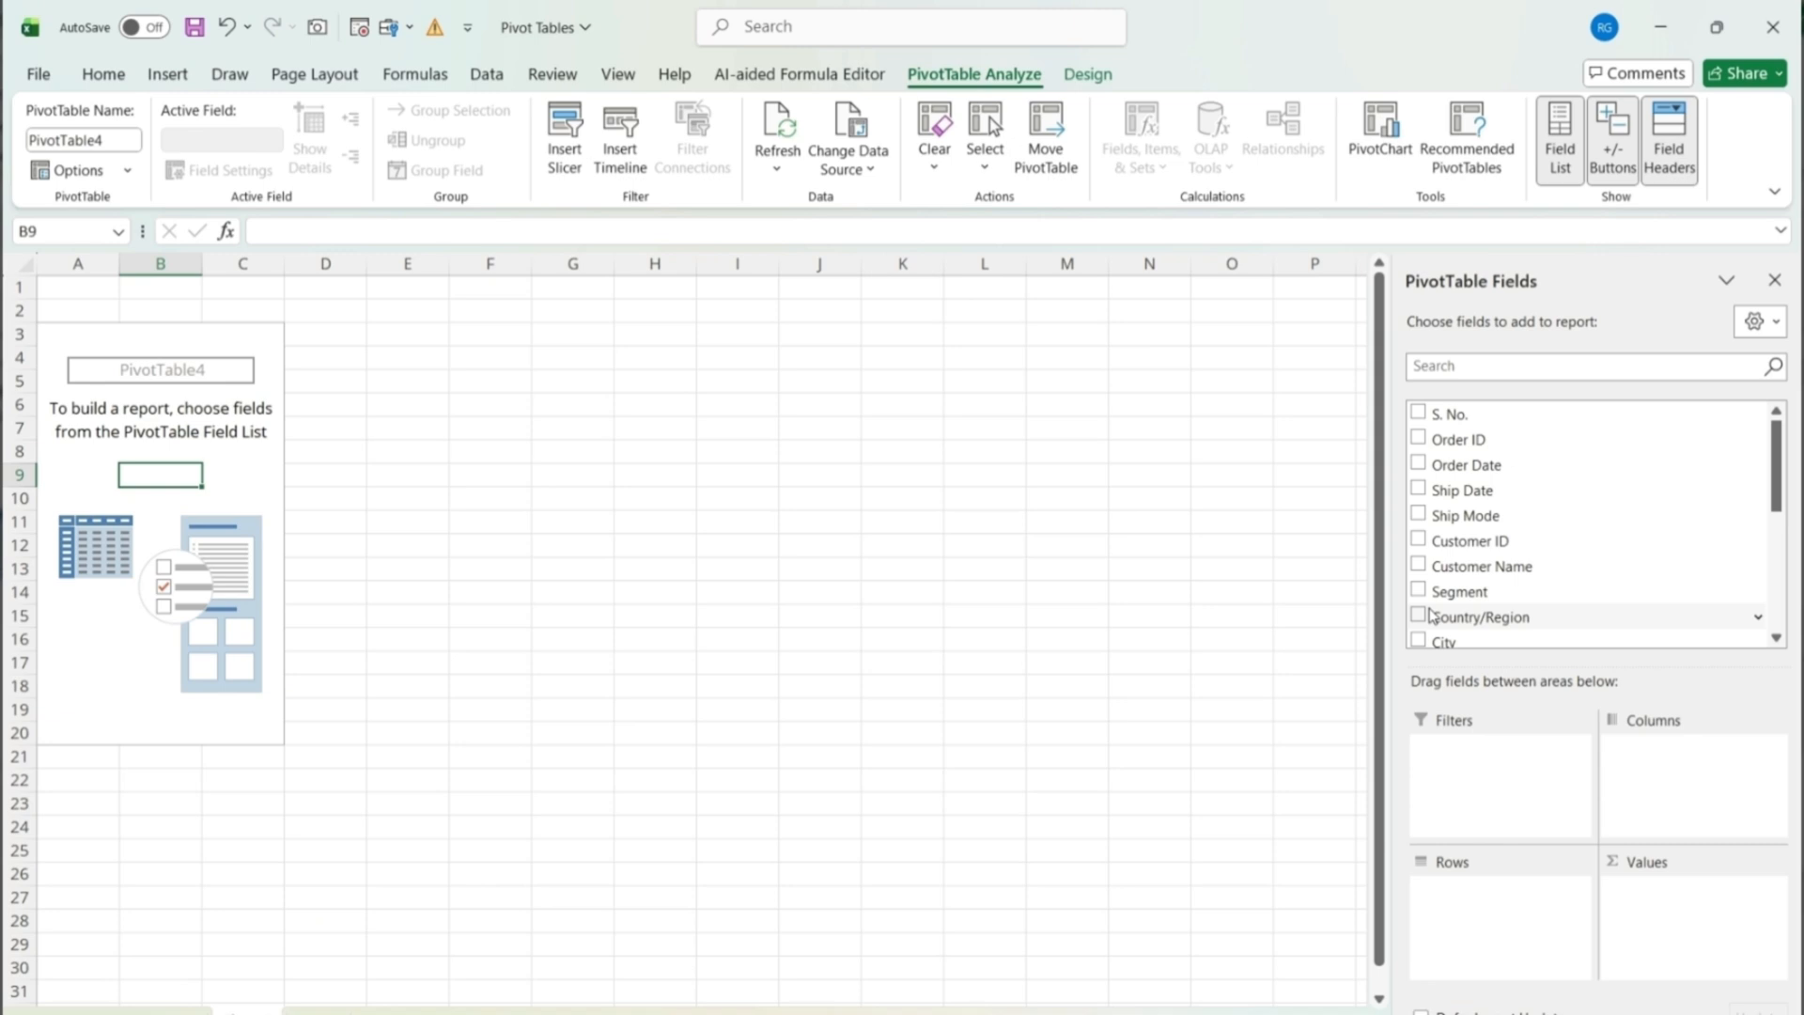
left_click(1770, 322)
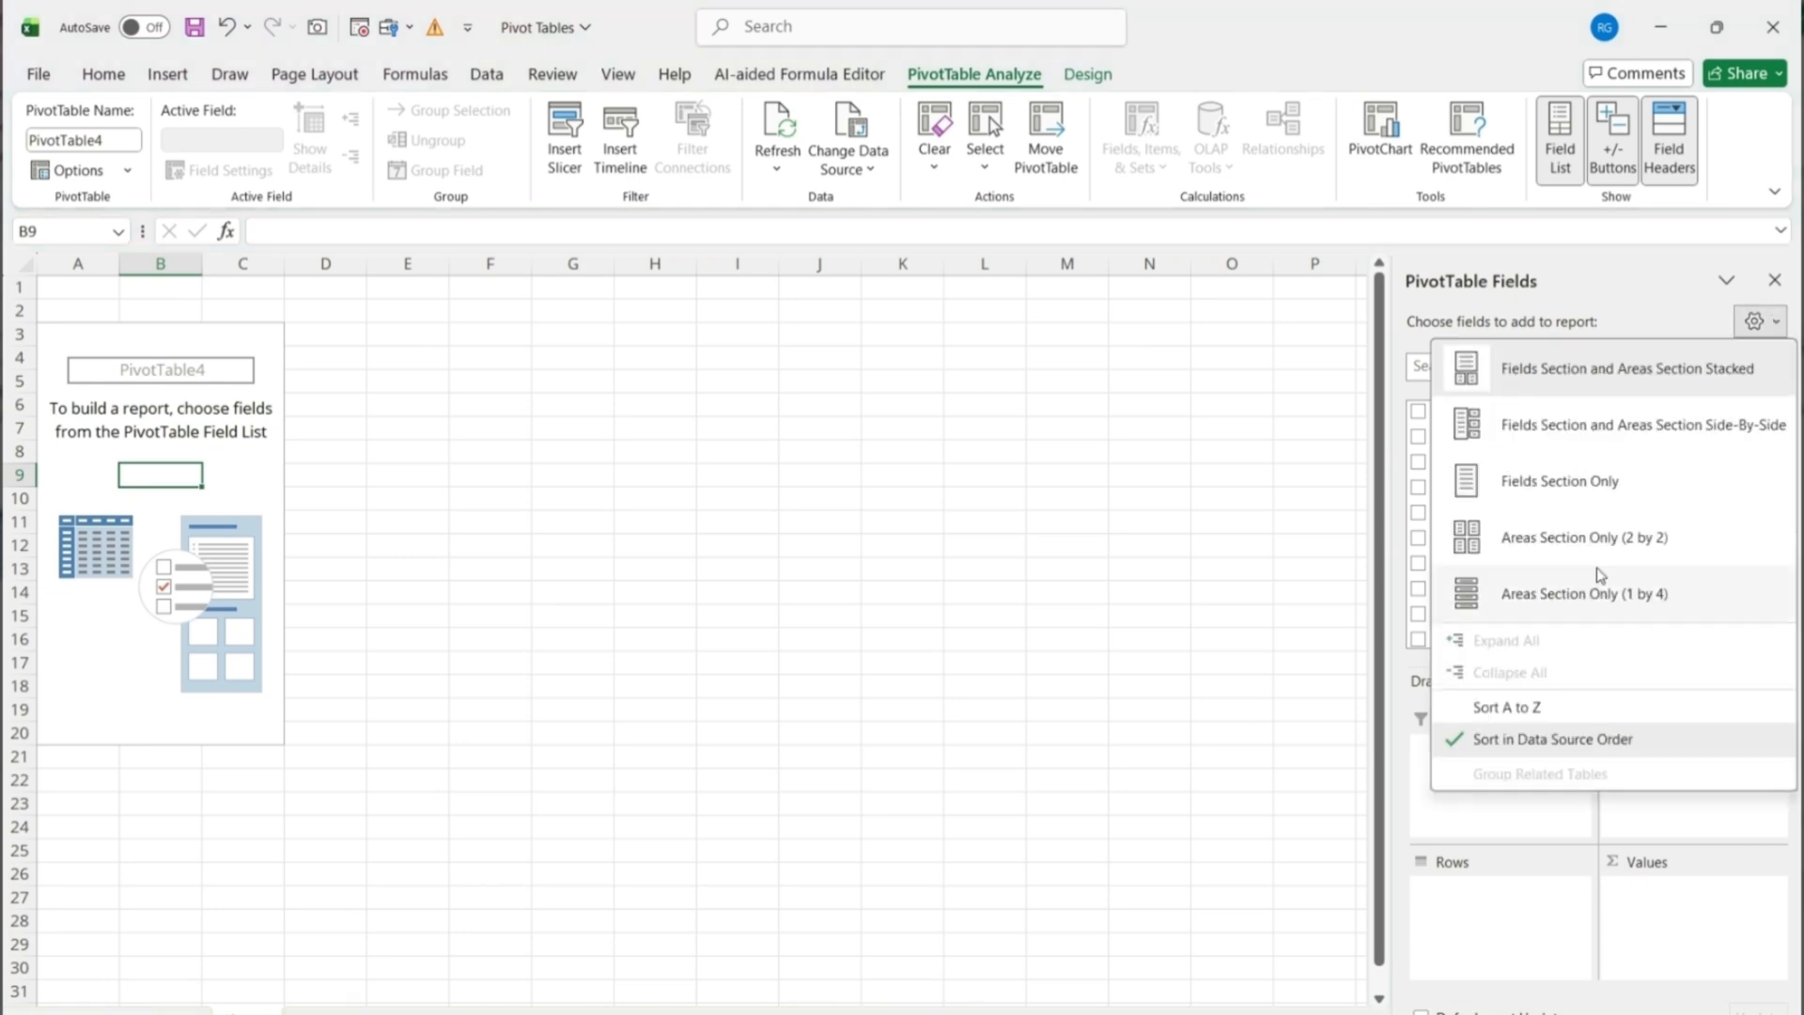
left_click(1539, 706)
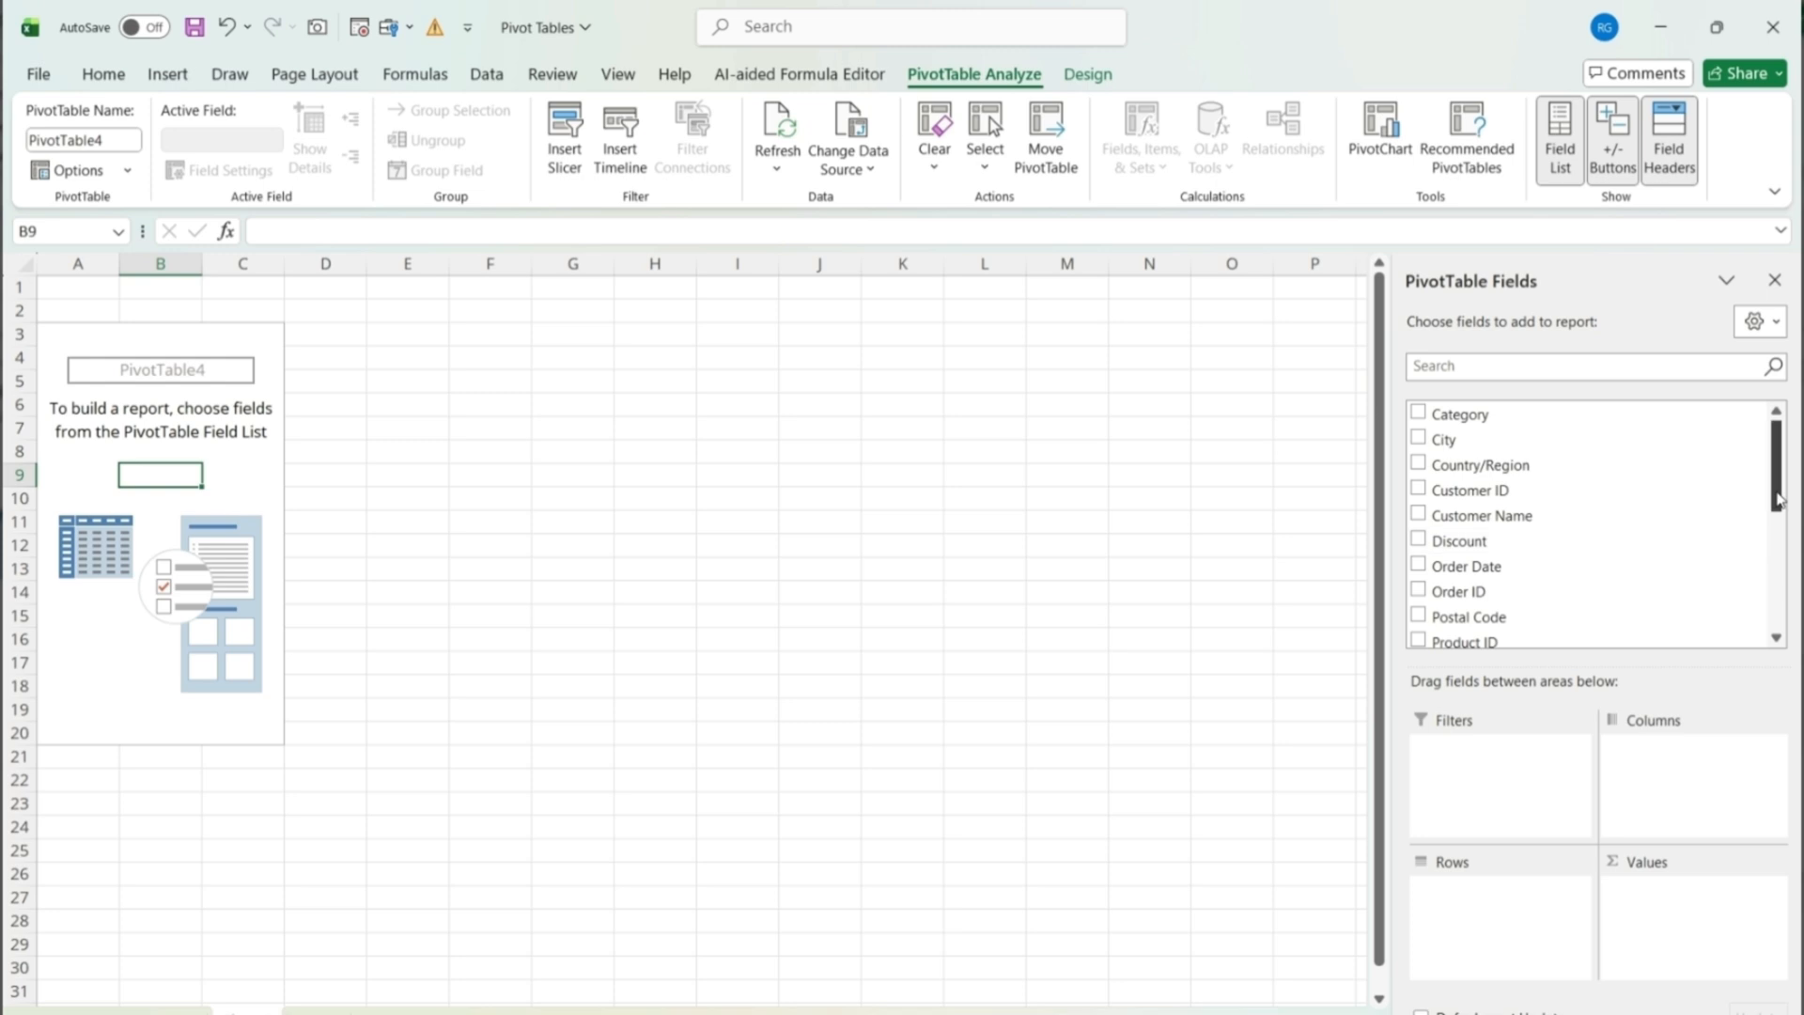
left_click(1776, 556)
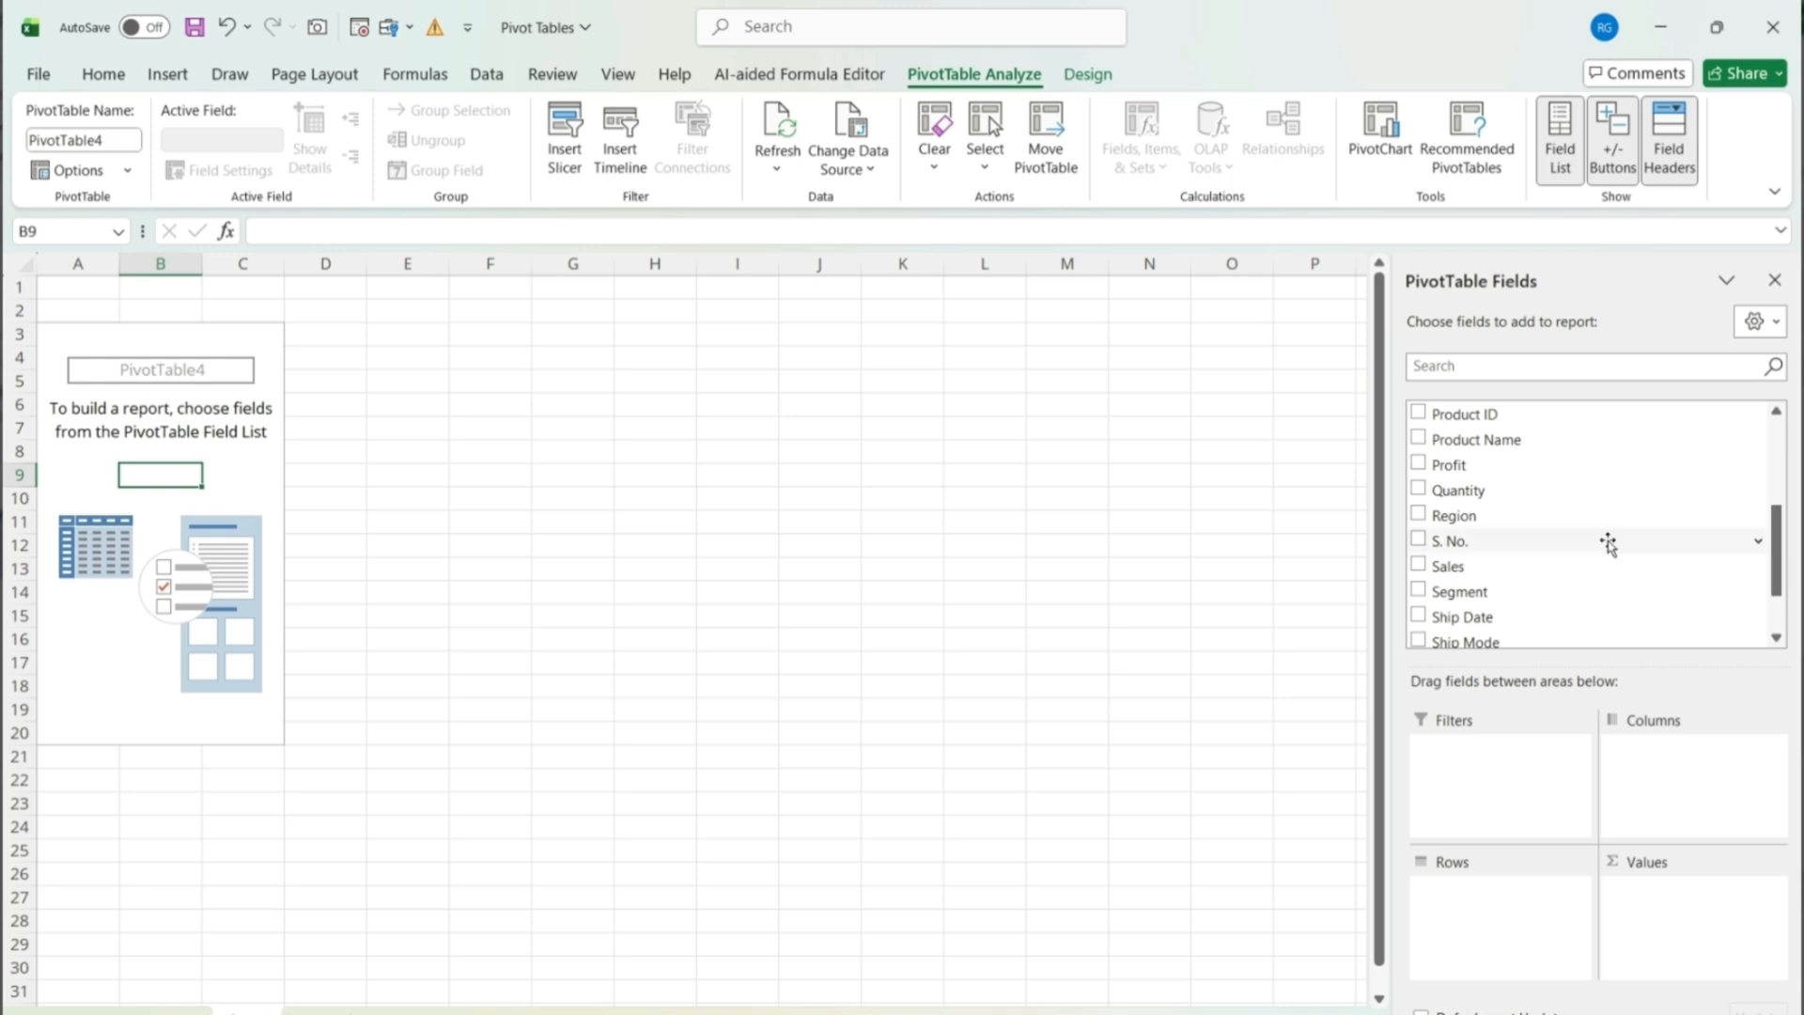
left_click_drag(1607, 543, 1703, 933)
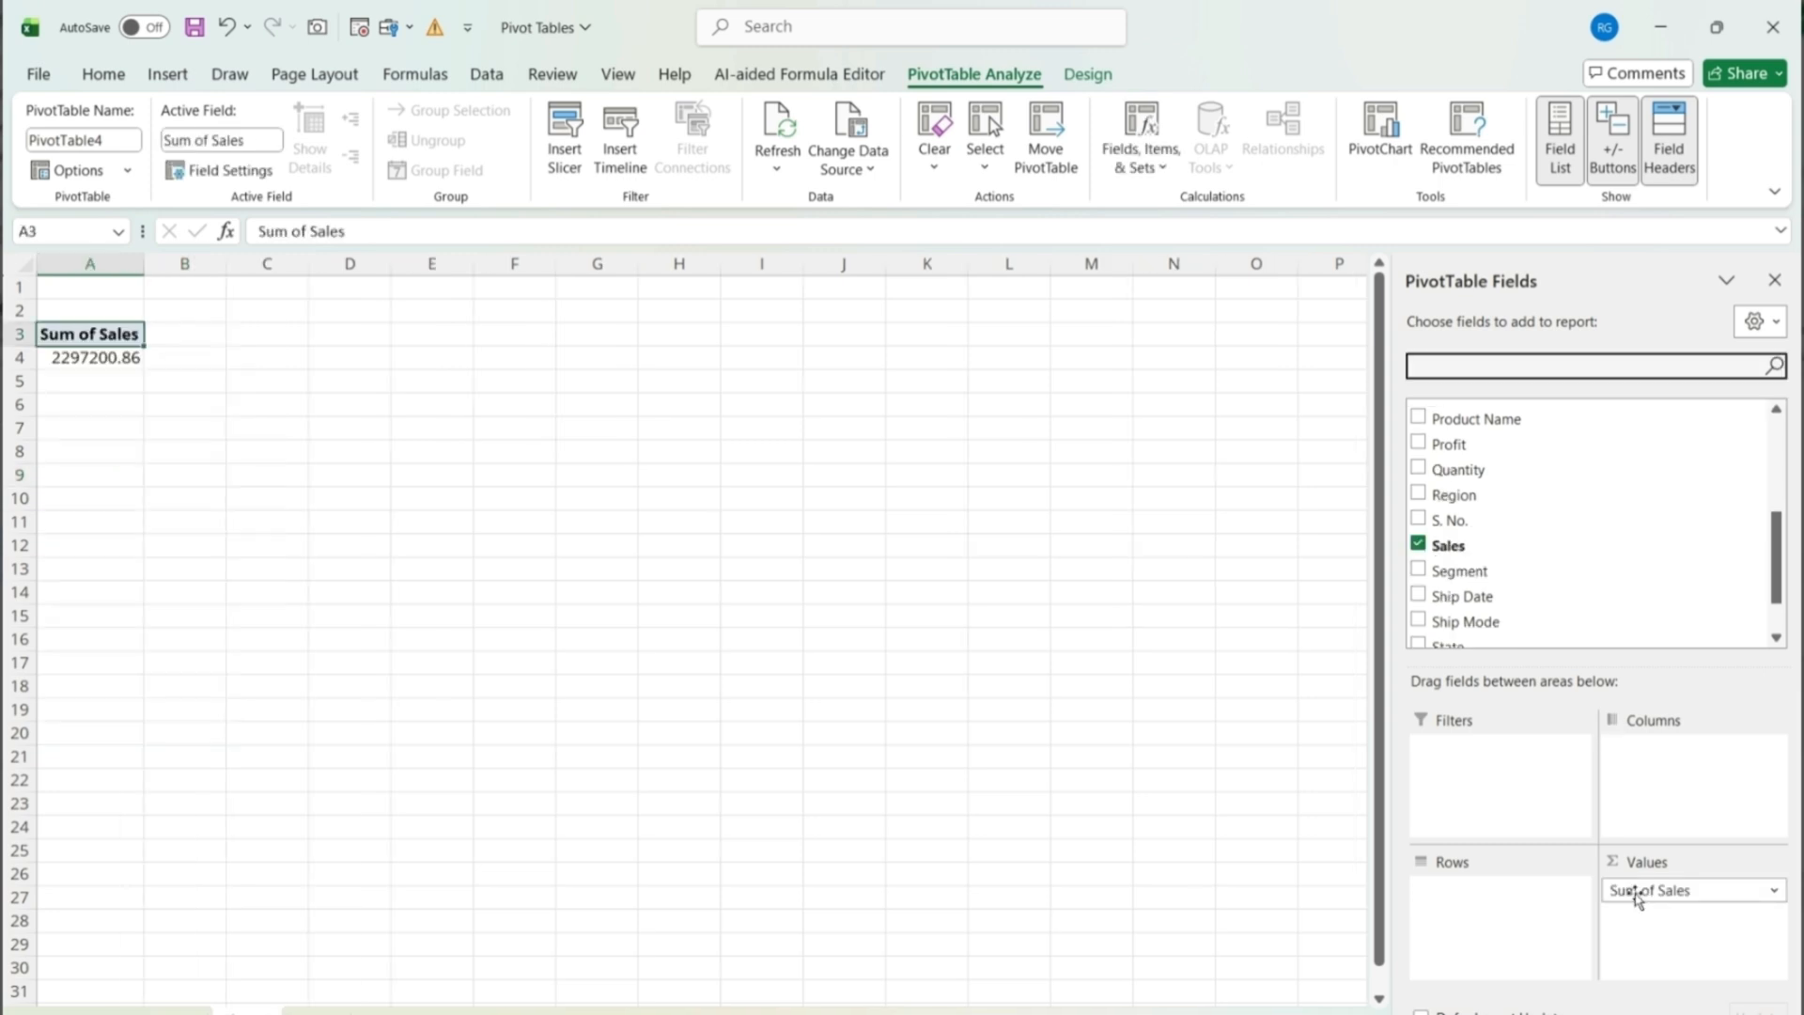
Format the total sales value as Number with a 1000 separator and 0 decimal places
left_click(61, 367)
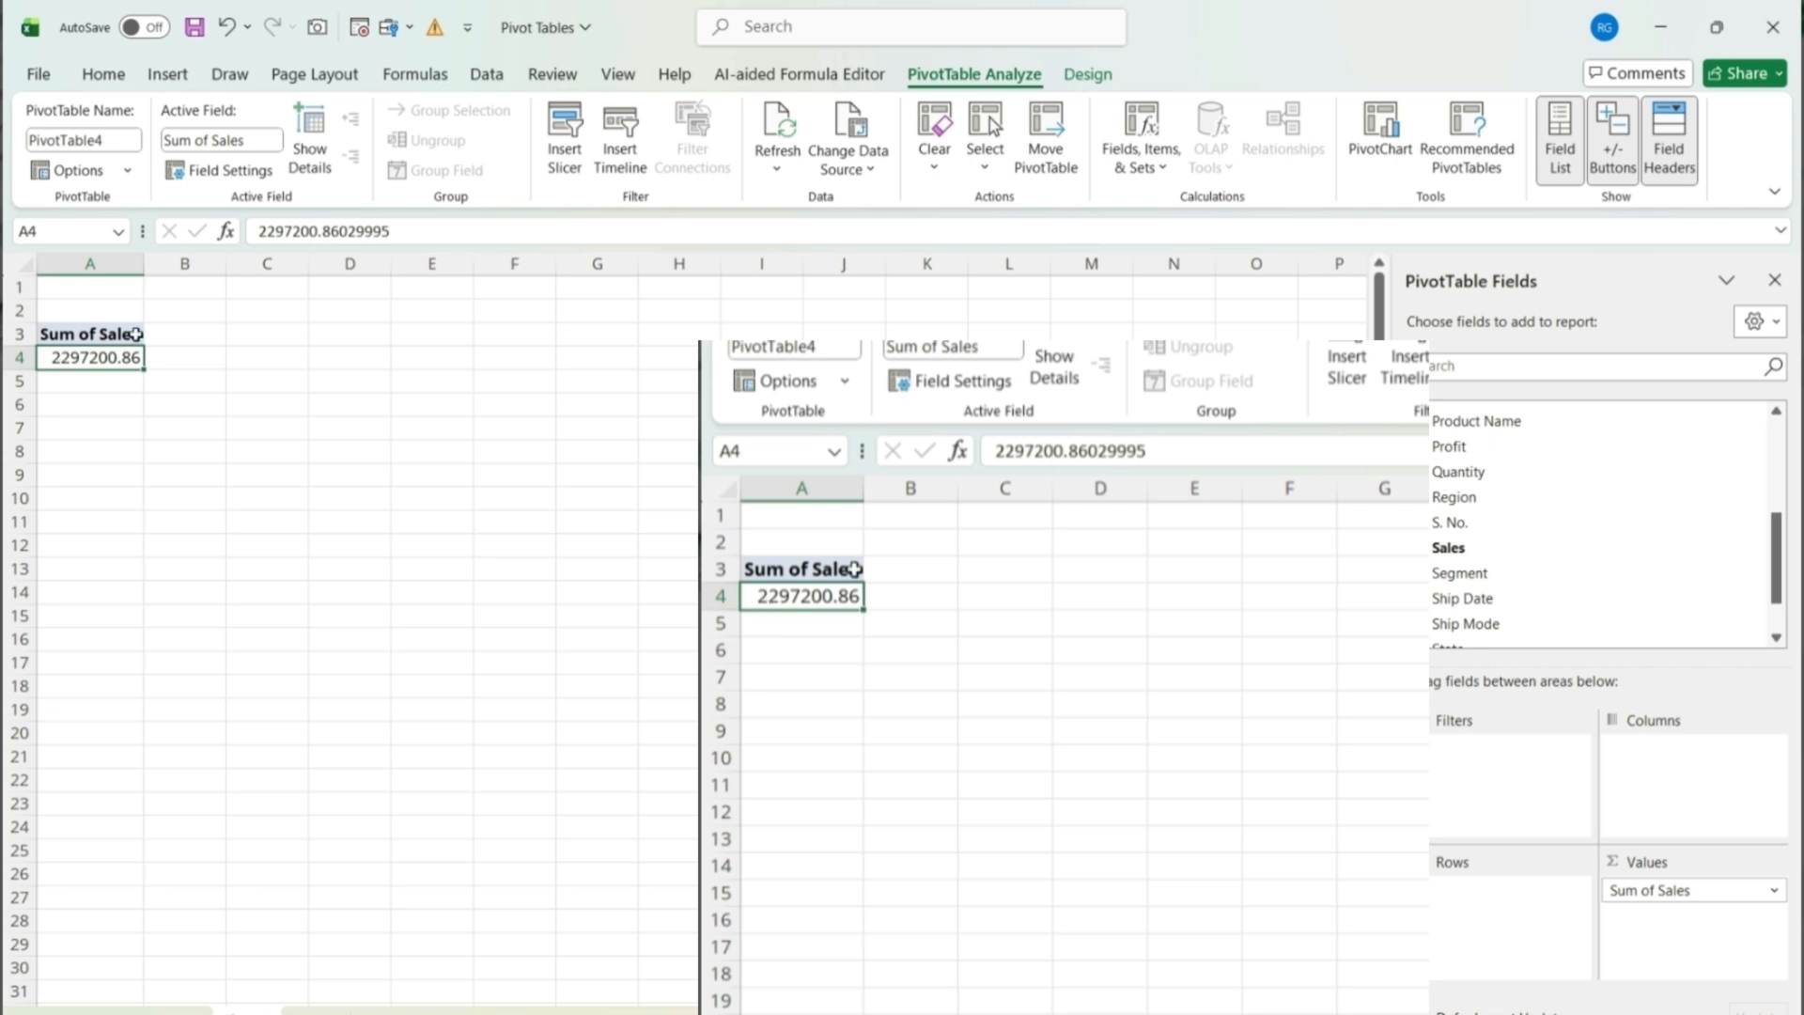
mouse_move(113, 360)
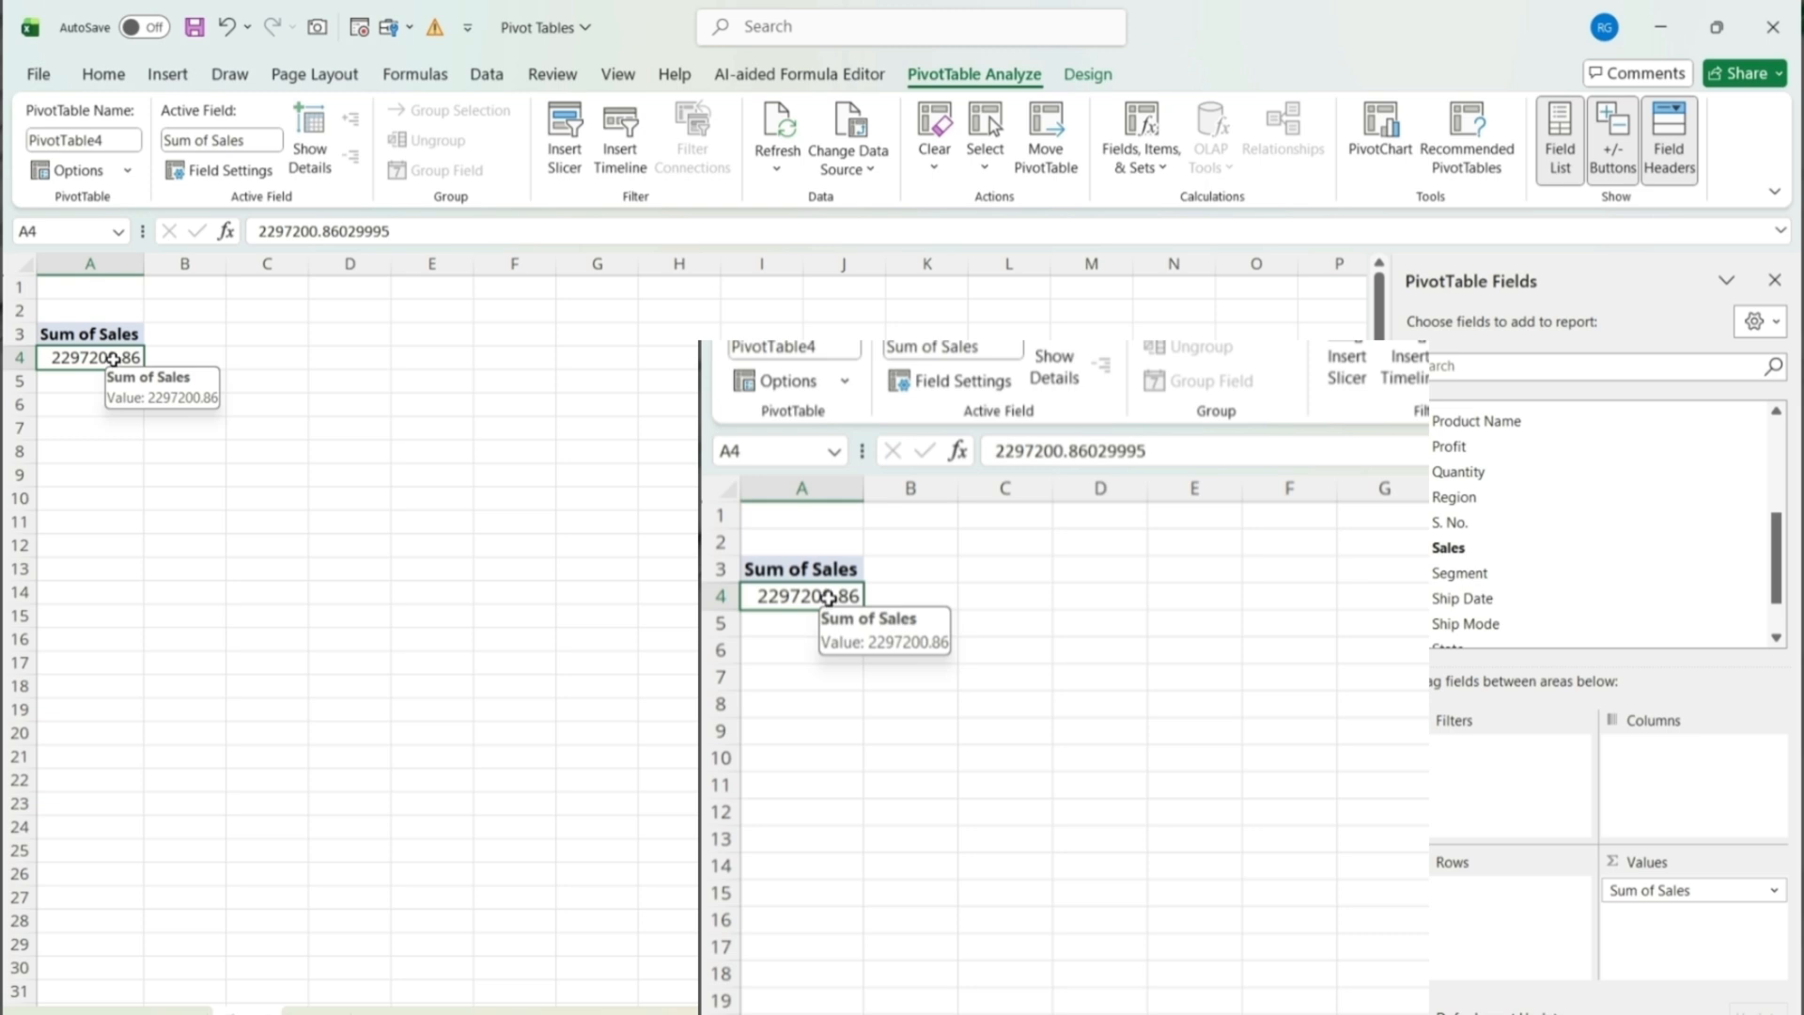
right_click(112, 359)
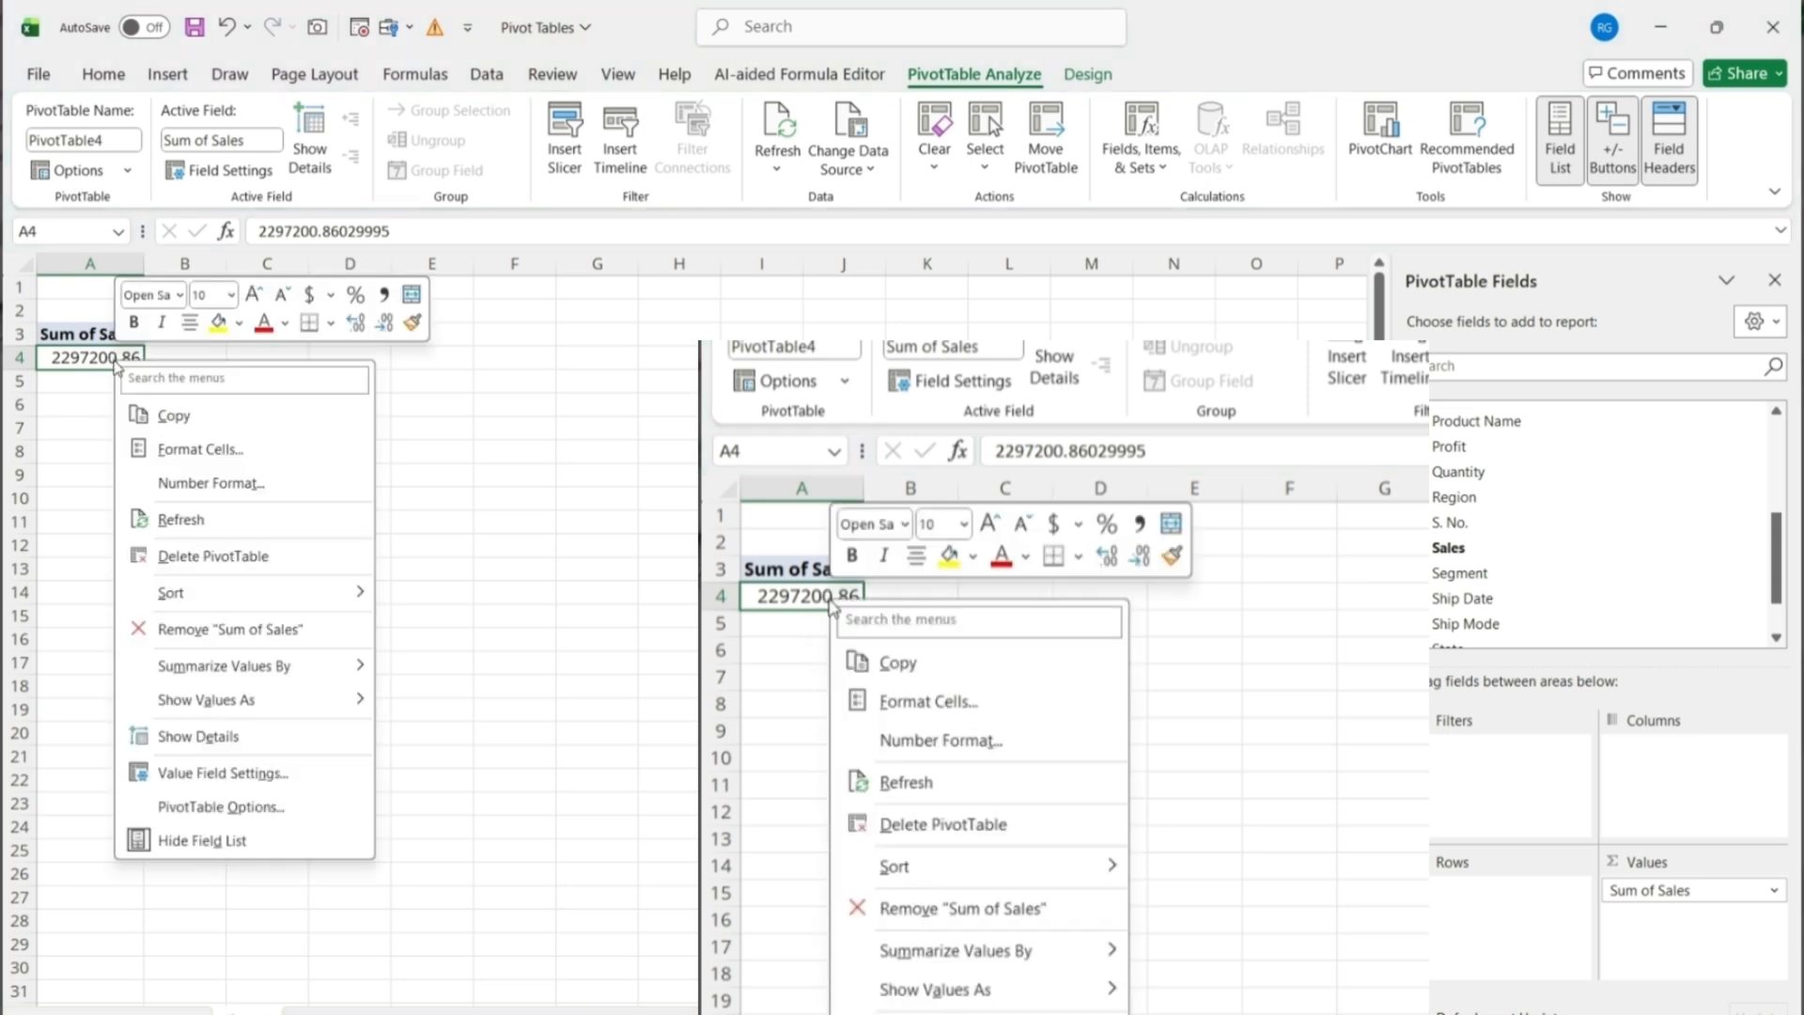
left_click(177, 451)
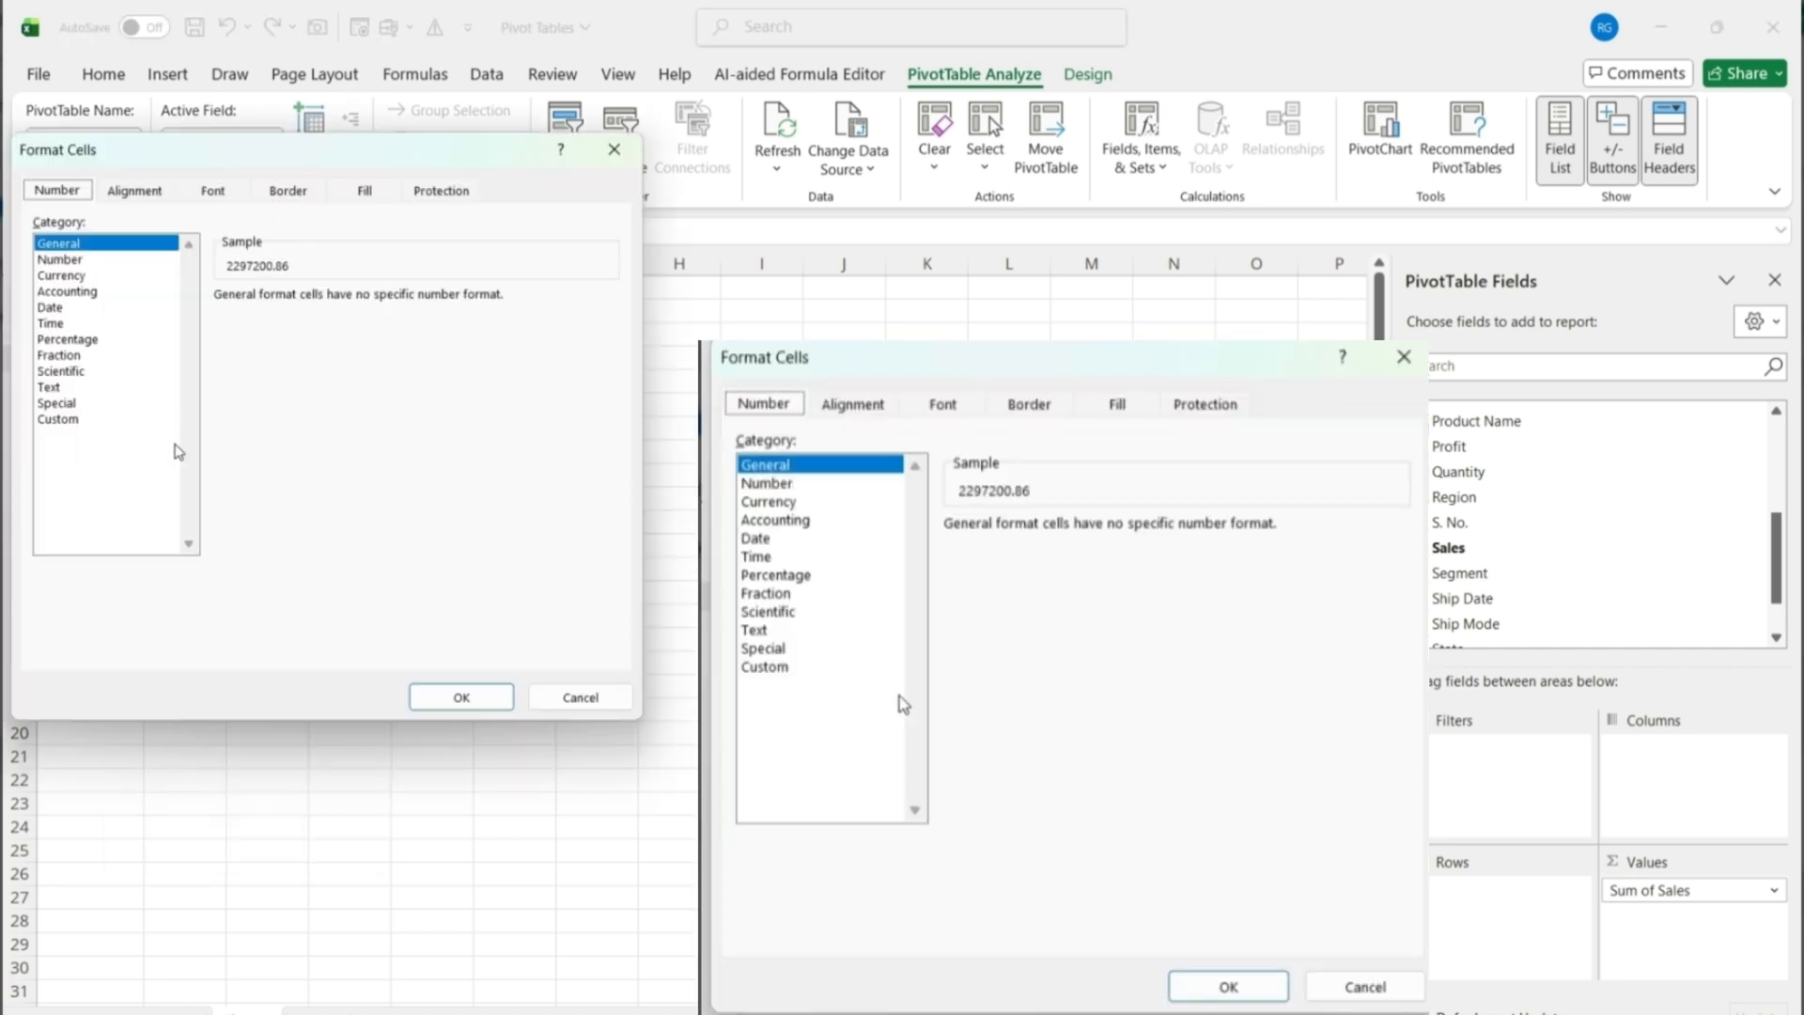
left_click(59, 259)
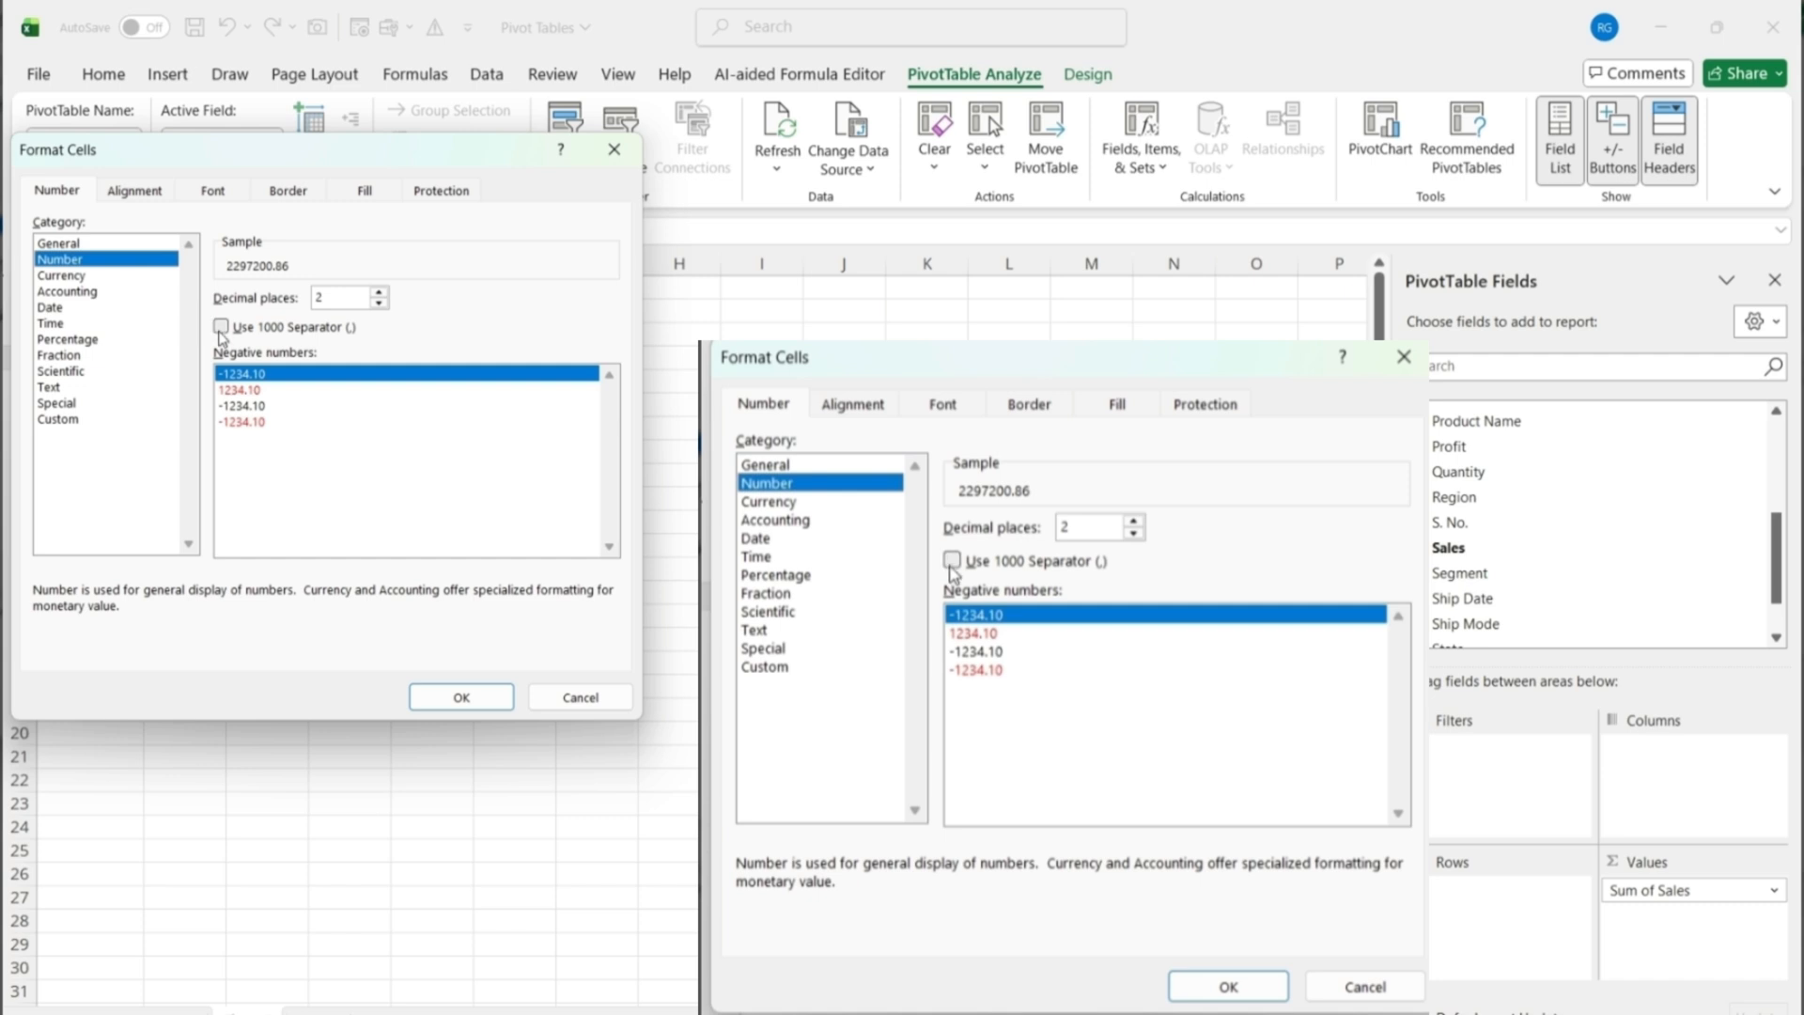
left_click(222, 329)
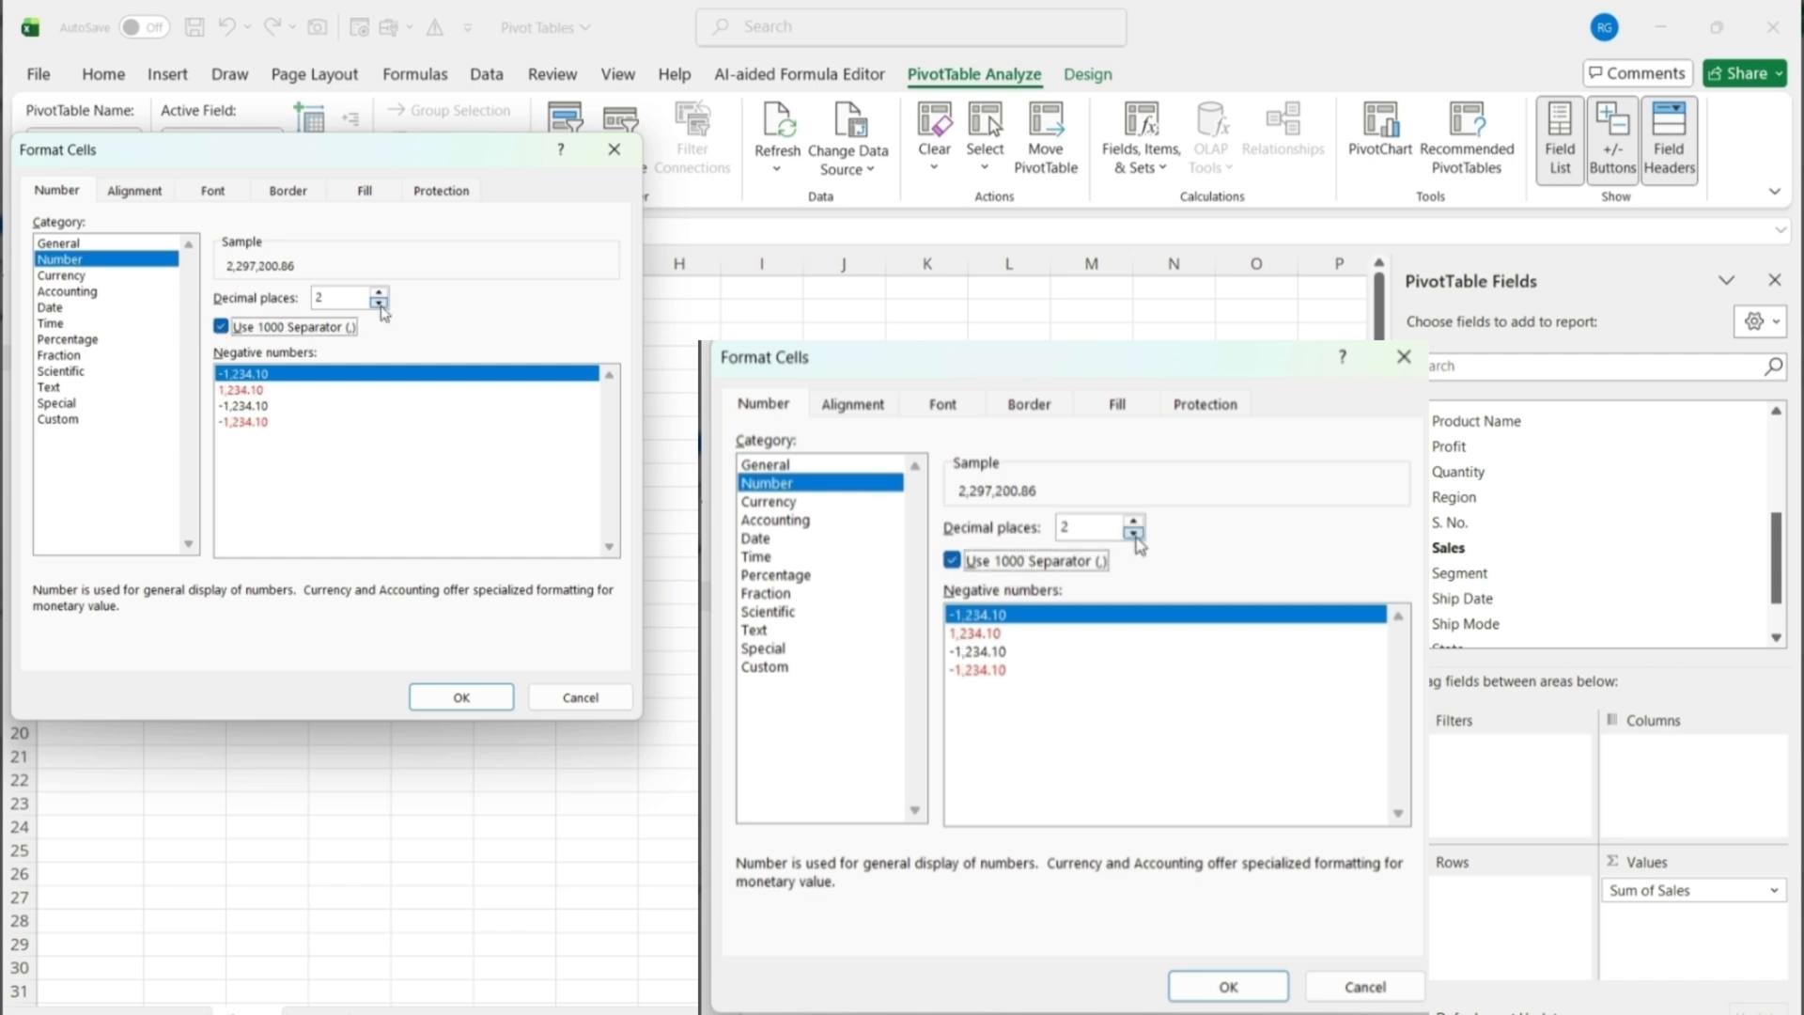
left_click(379, 303)
left_click(378, 302)
left_click(472, 699)
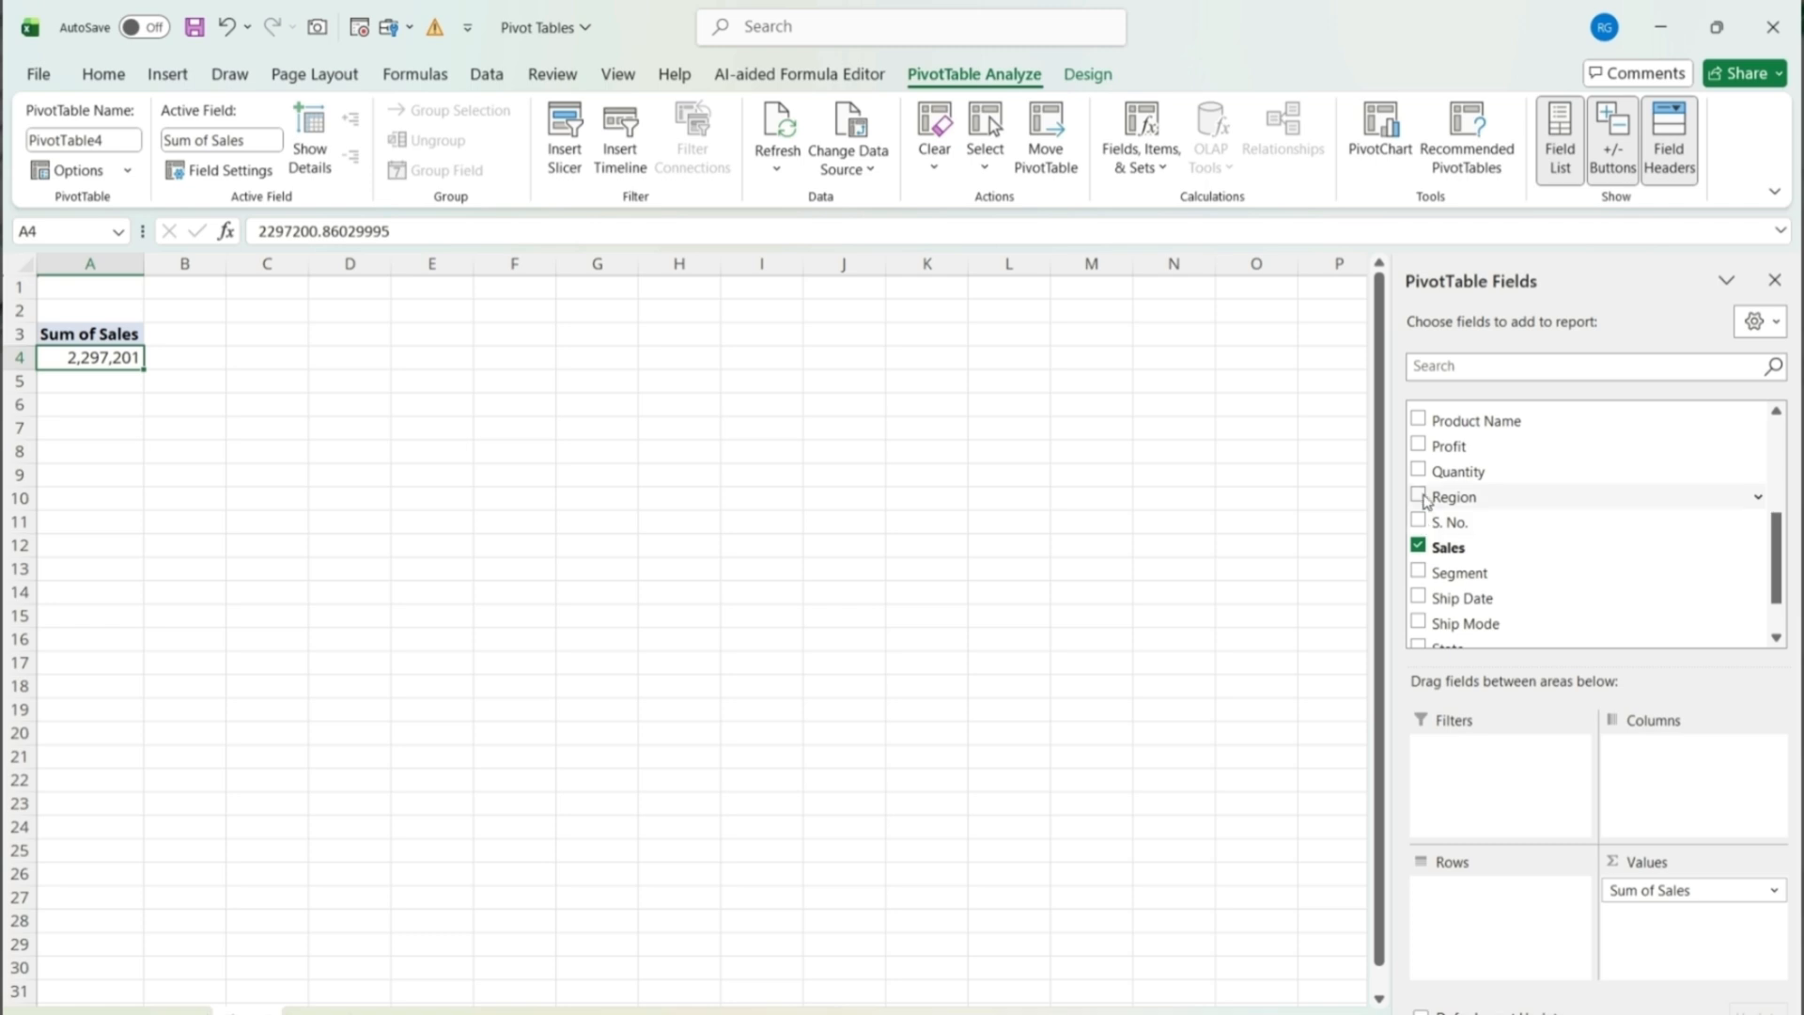
Add the Region field to the PivotTable's Rows area
left_click_drag(1435, 502, 1469, 918)
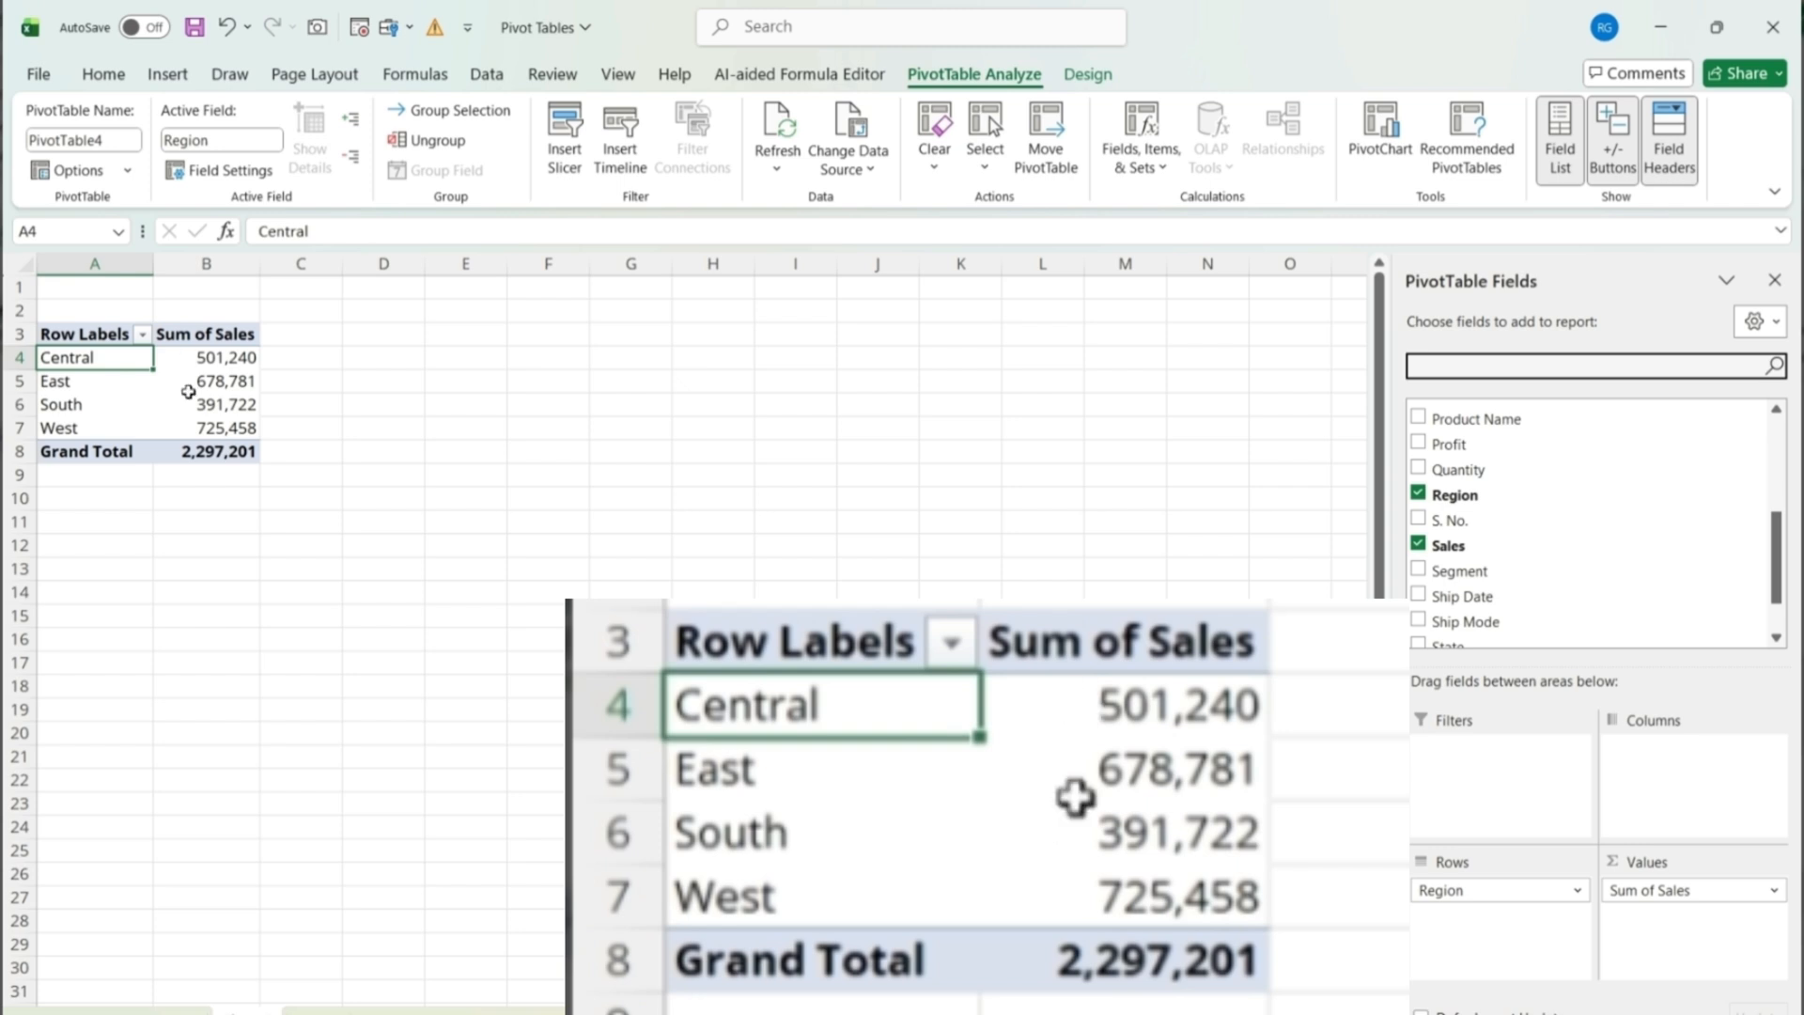
mouse_move(188, 391)
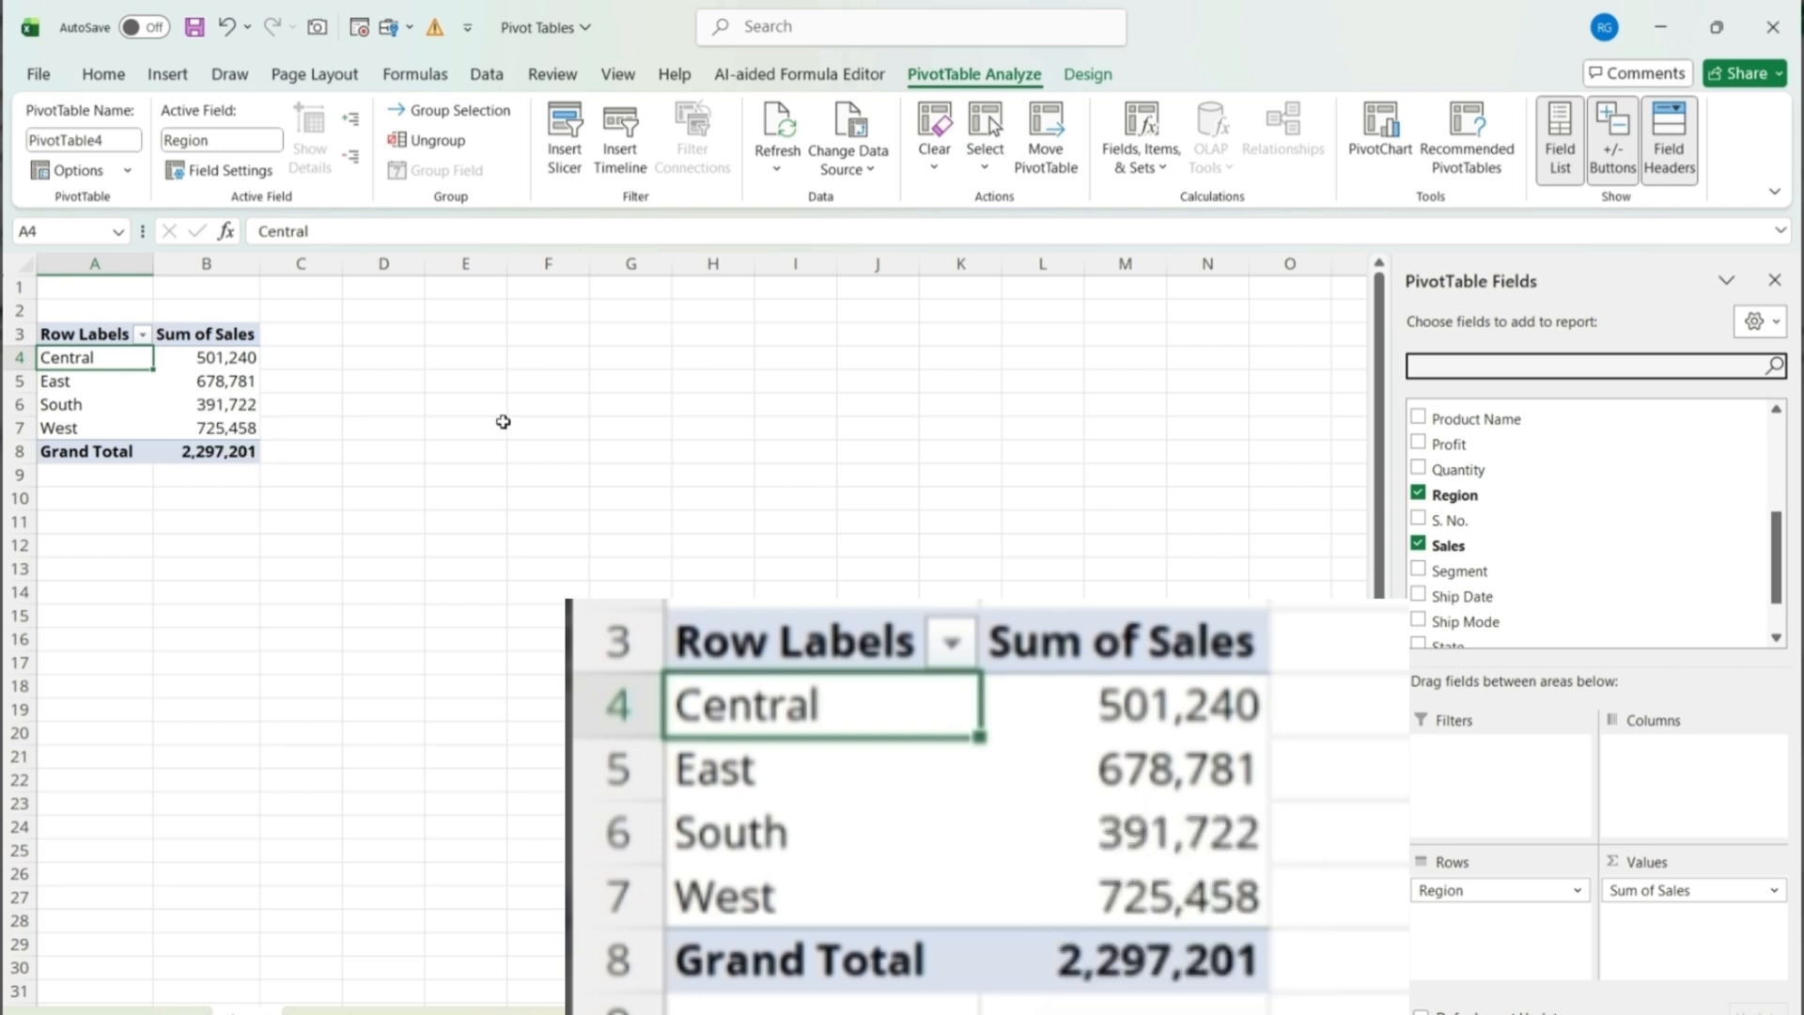
Add the Segment field beneath Region in the rows and move it to the Columns area
scroll(1482, 475, "down", 1)
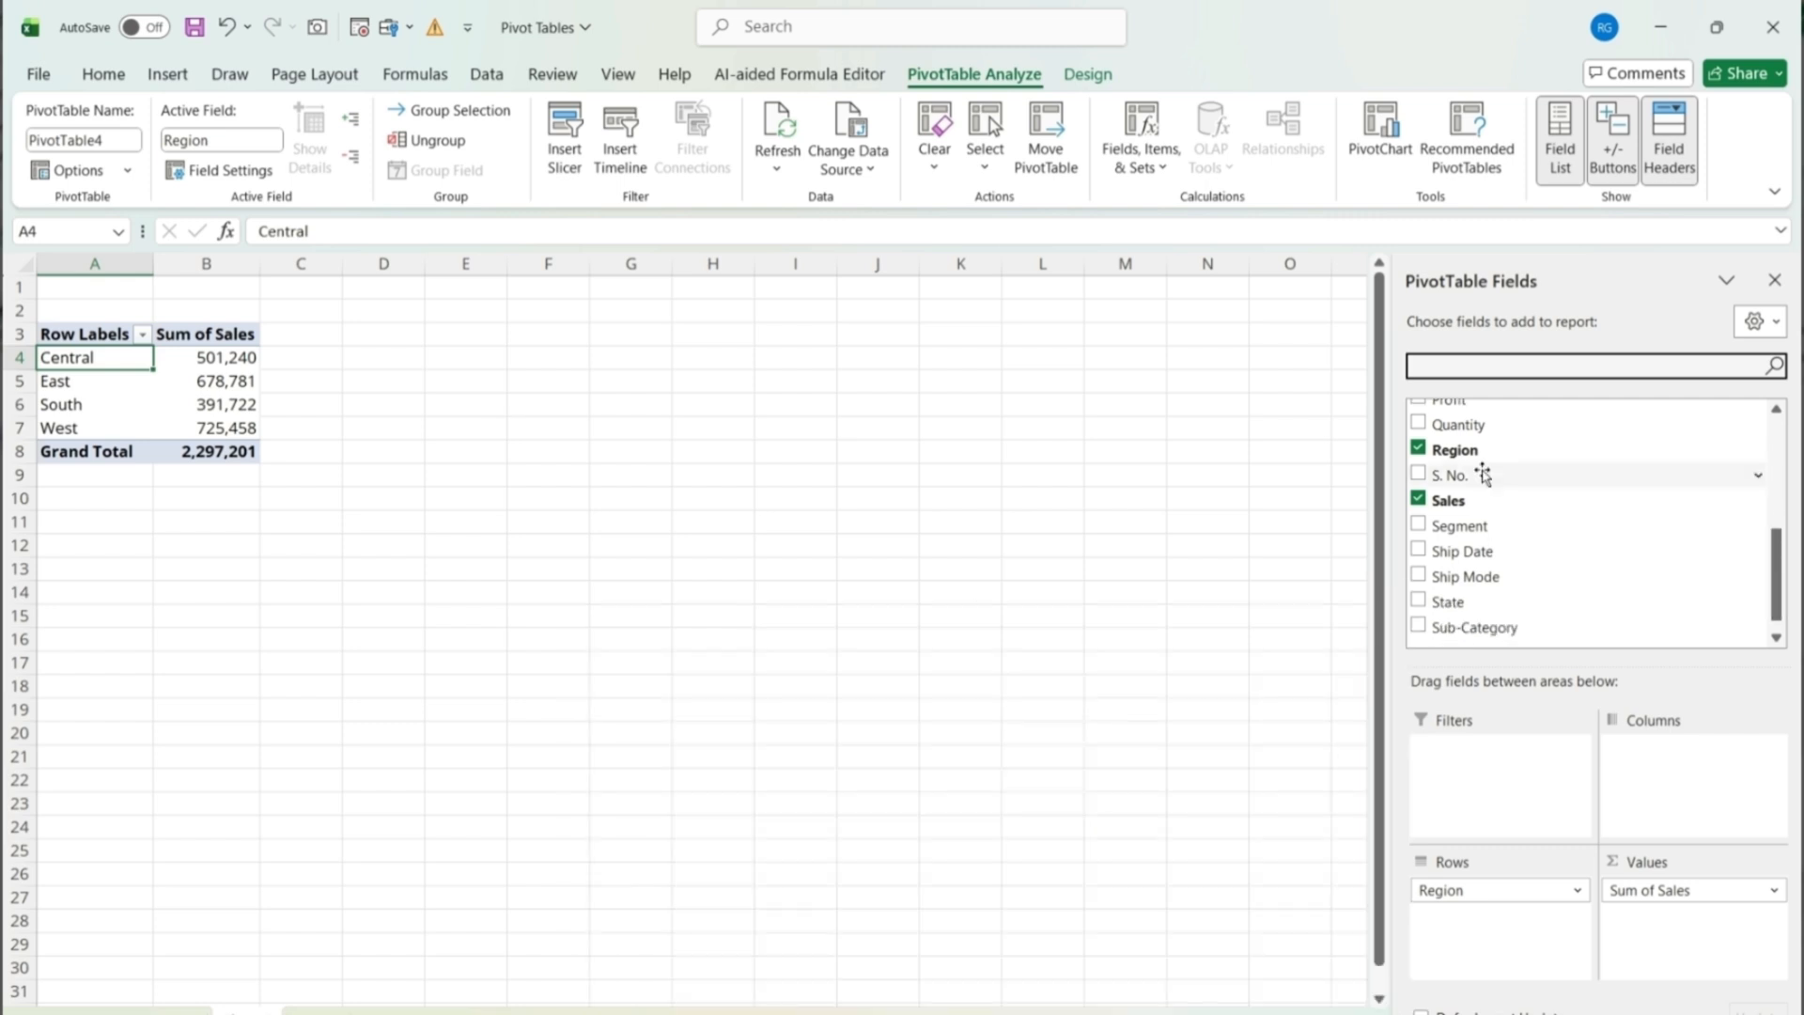
left_click(1419, 526)
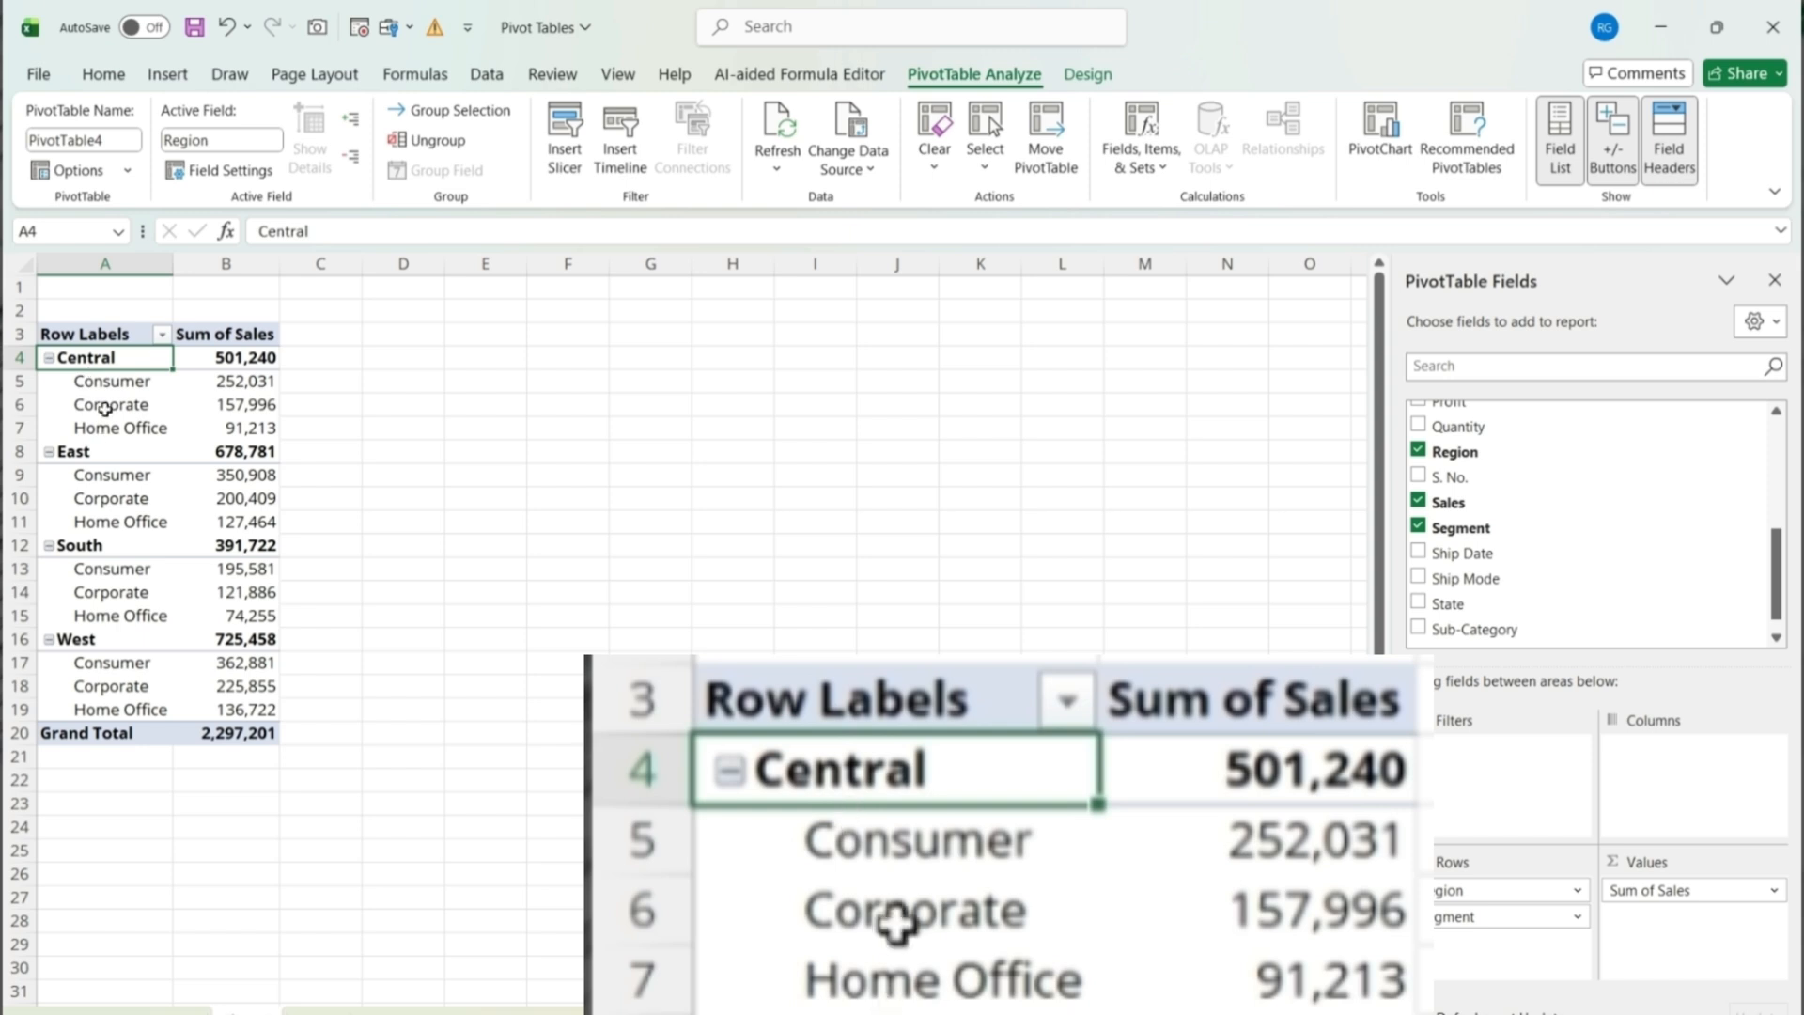
mouse_move(99, 389)
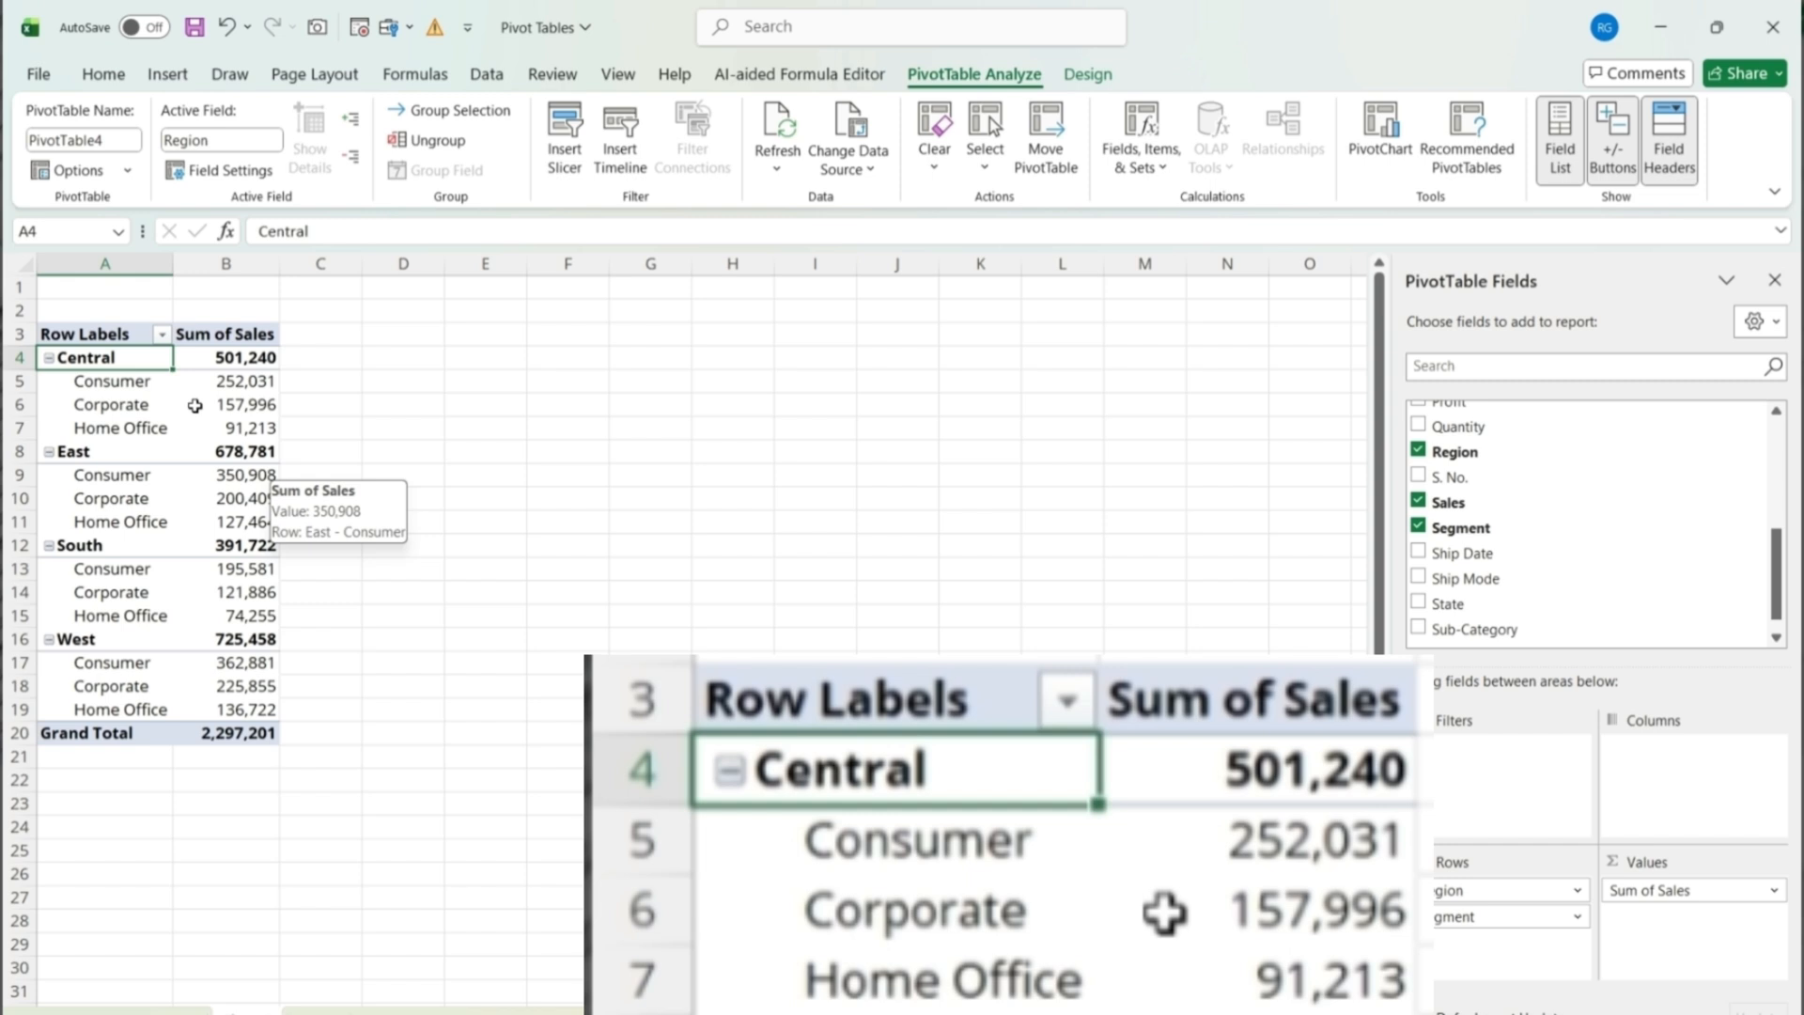
mouse_move(248, 383)
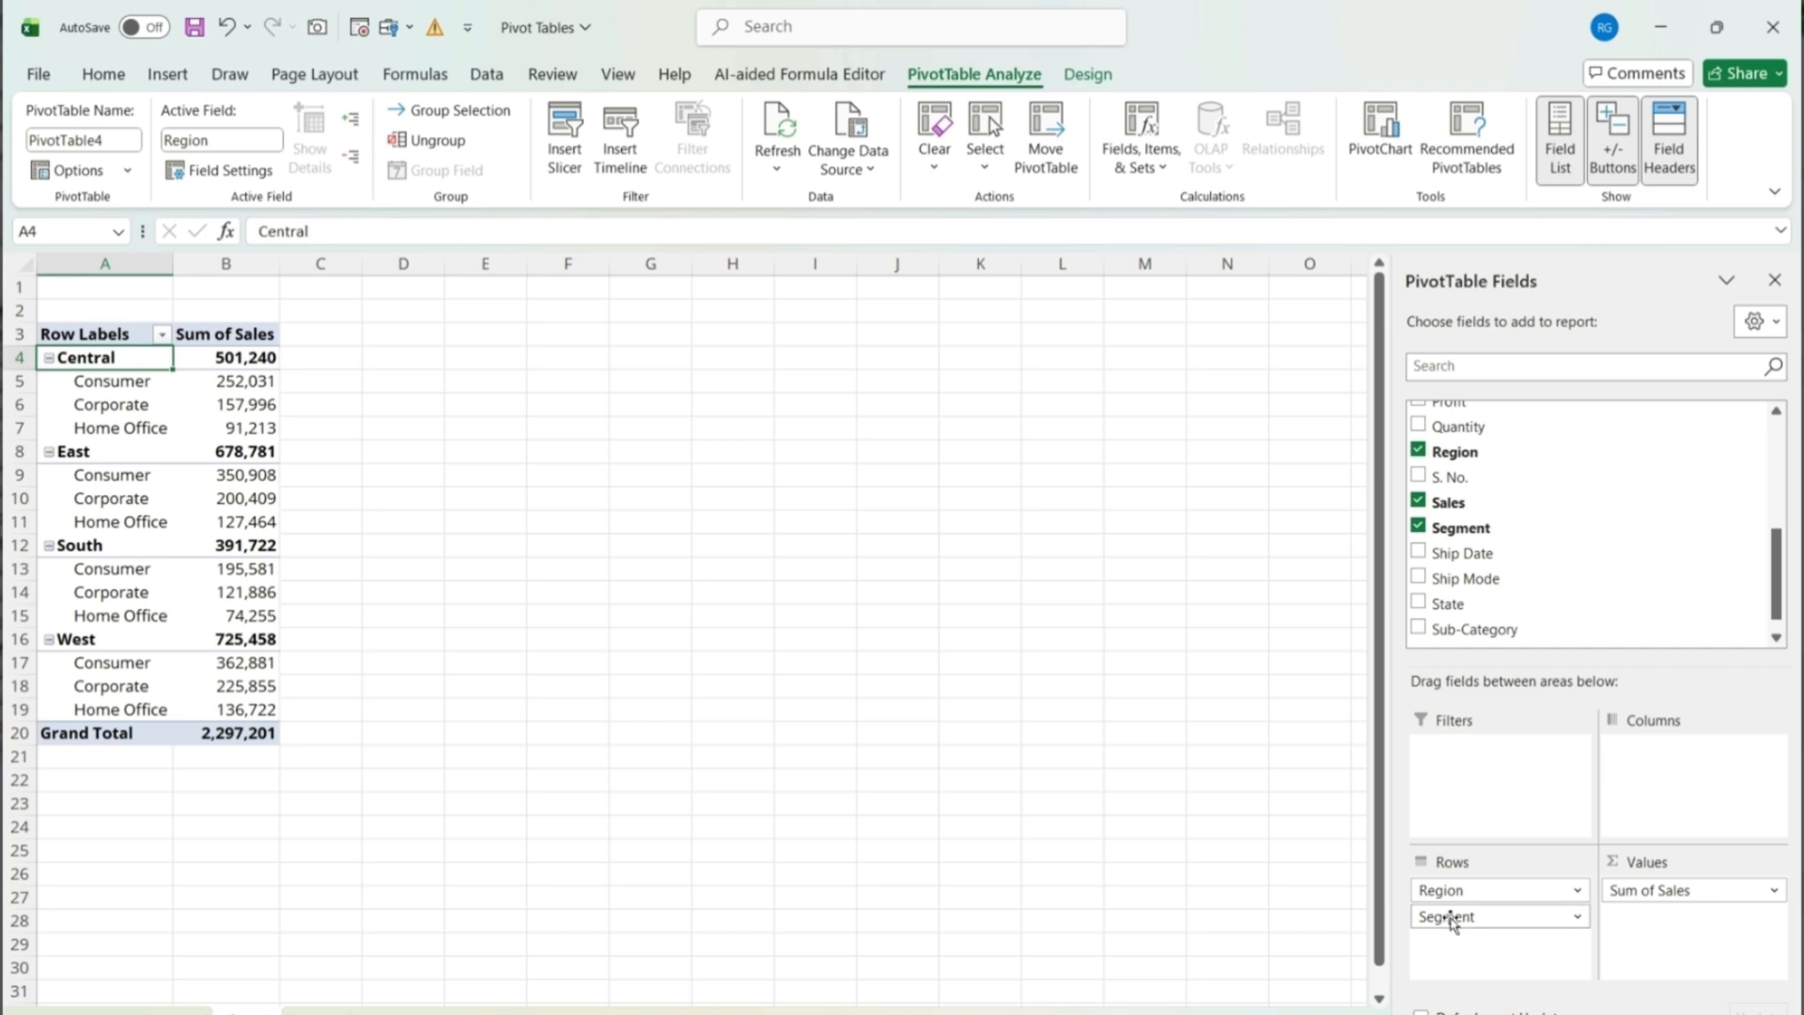
left_click_drag(1450, 916, 1658, 759)
Examine the sales values by region and segment, including the grand total column and the grand total row
left_click(65, 380)
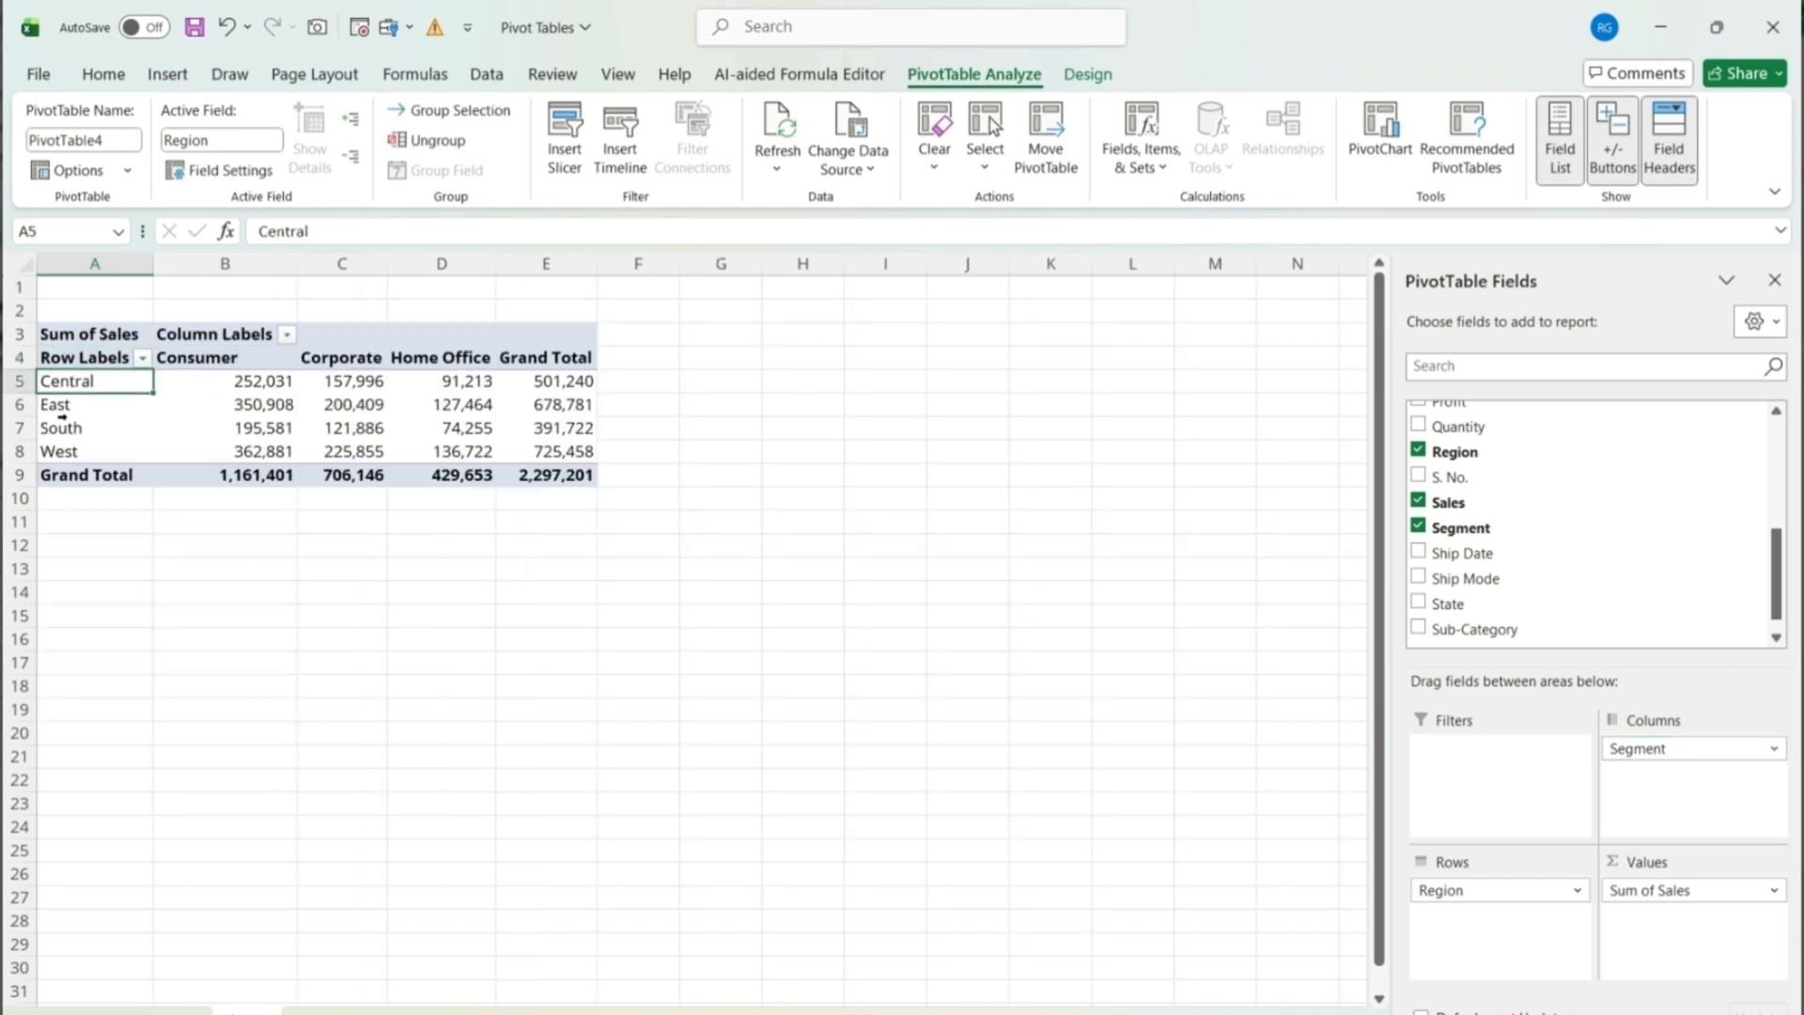
left_click(60, 420)
key("Up")
key("Up")
key("Right")
key("Right")
key("Right")
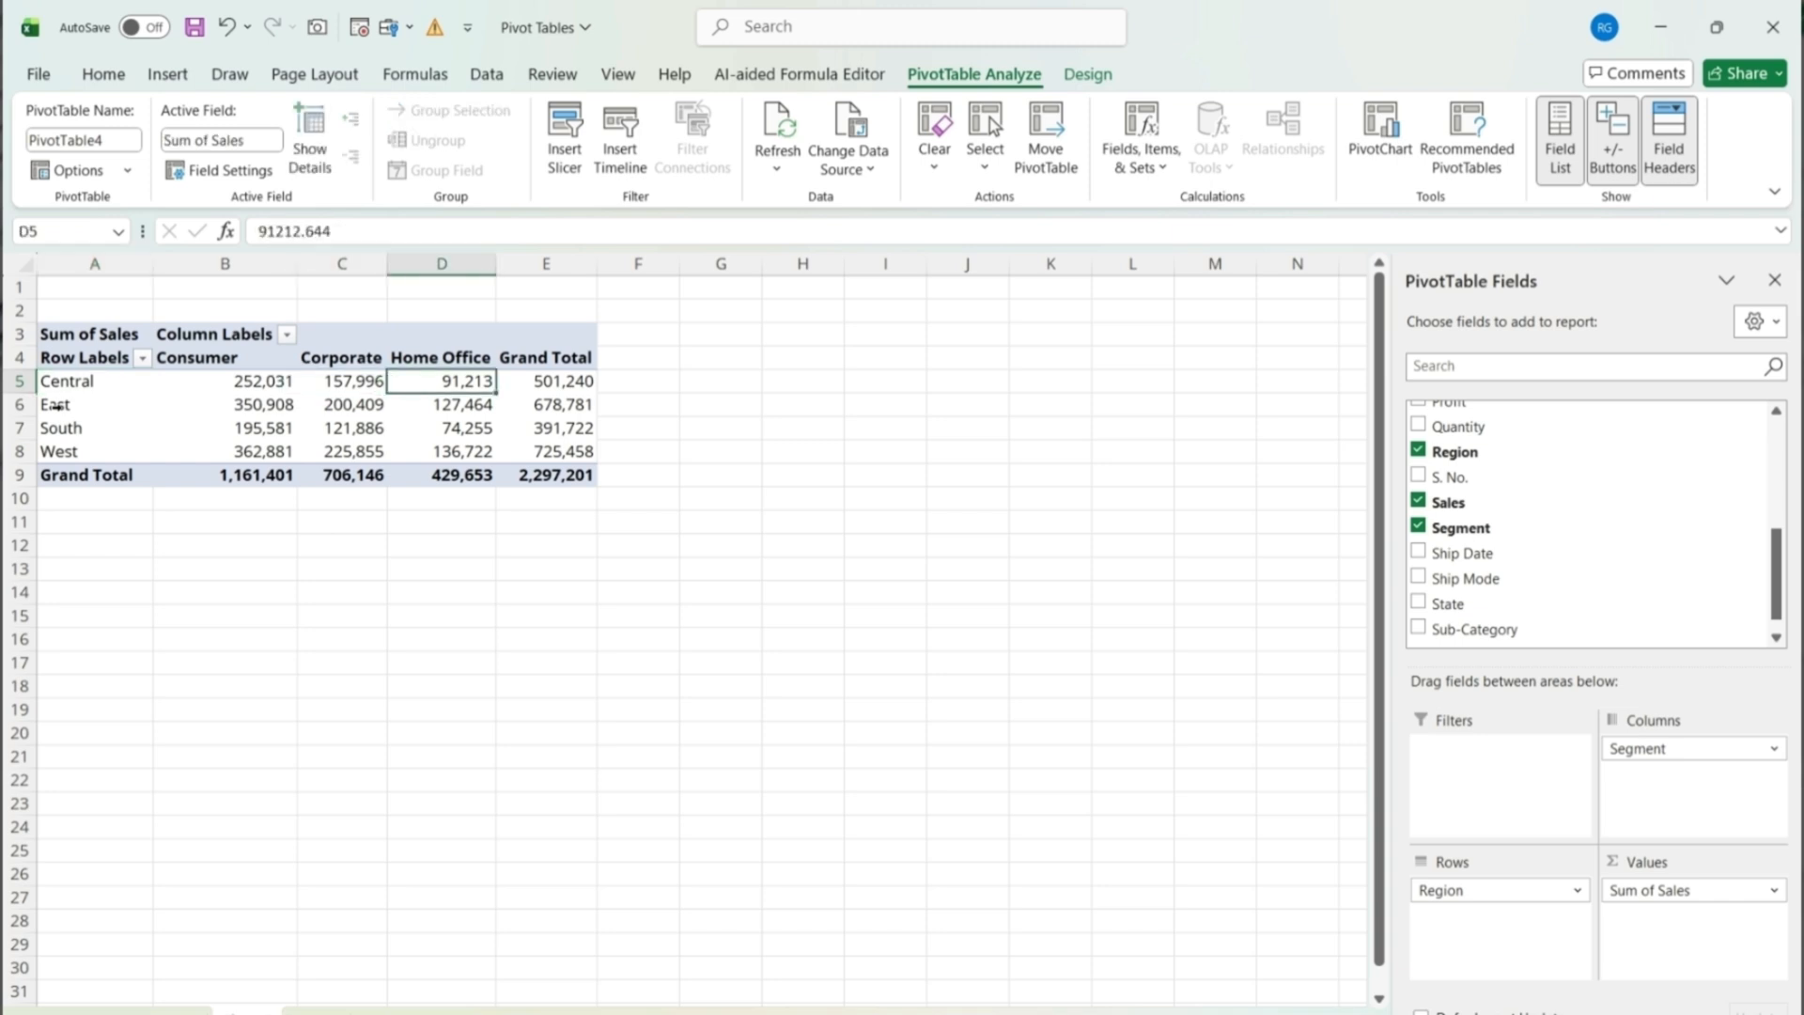
key("Left")
key("Left")
key("Right")
key("Right")
key("Right")
key("Up")
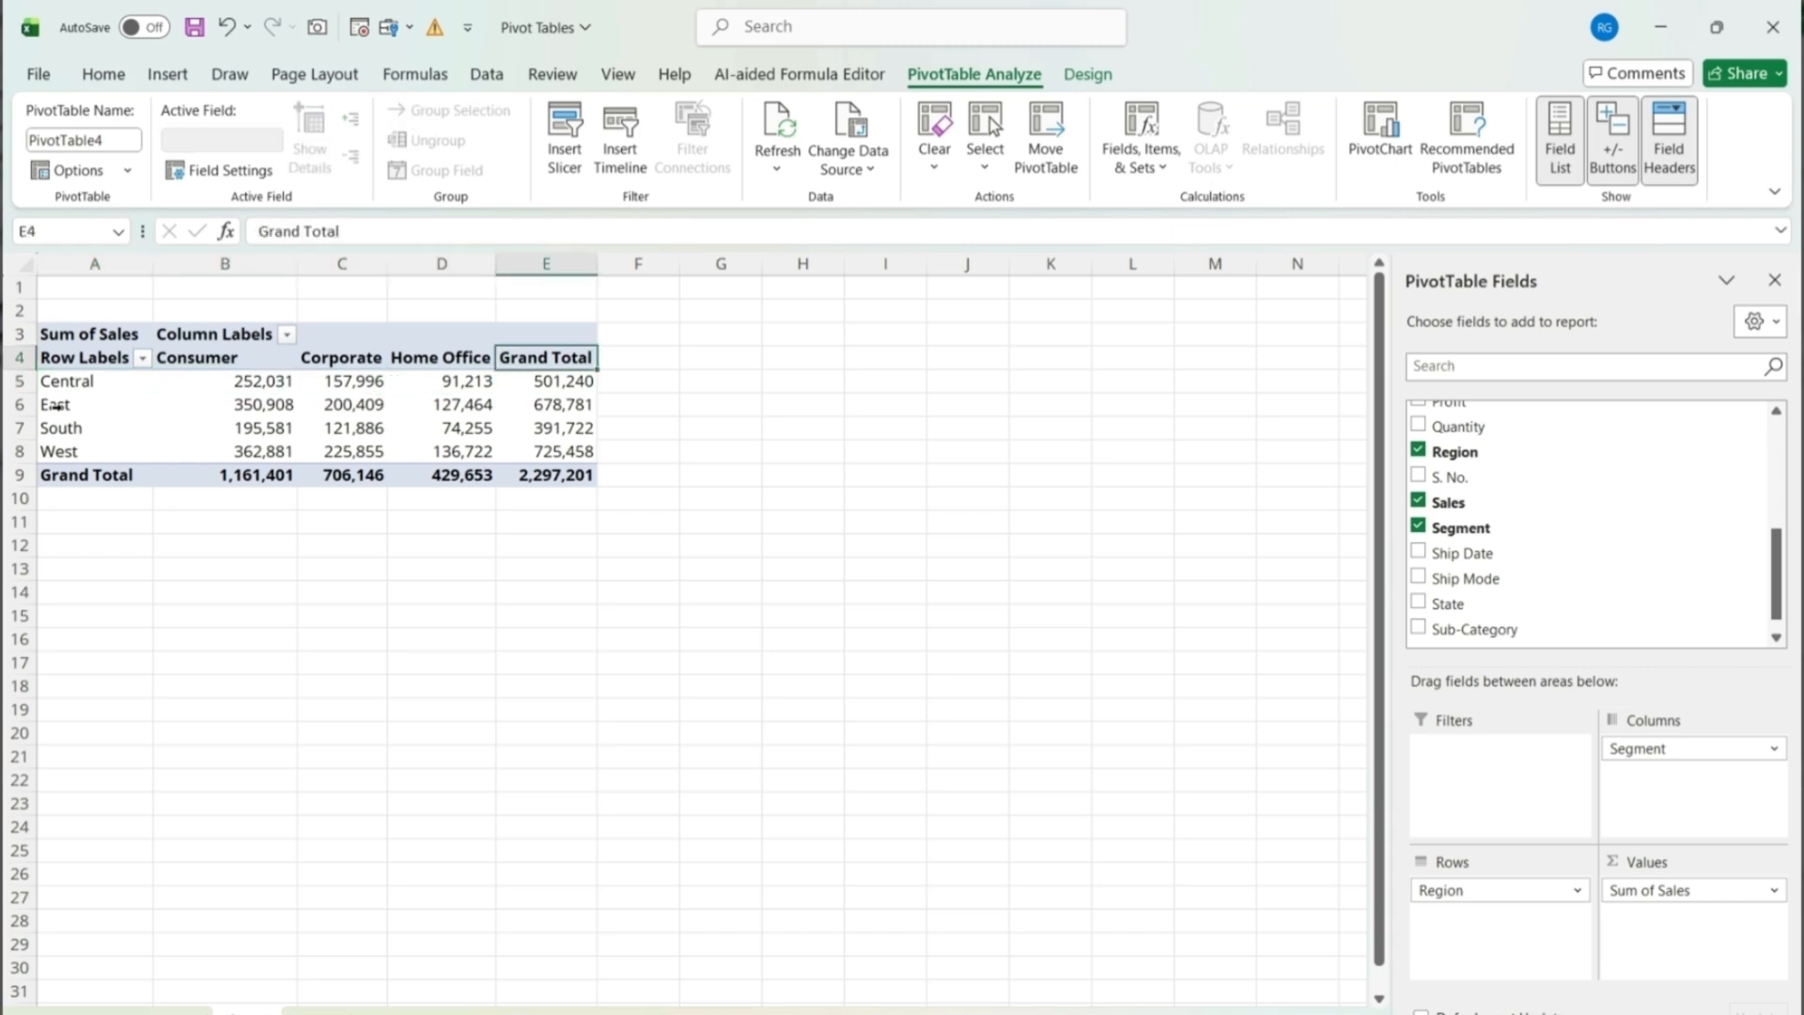
key("Down")
key("Down")
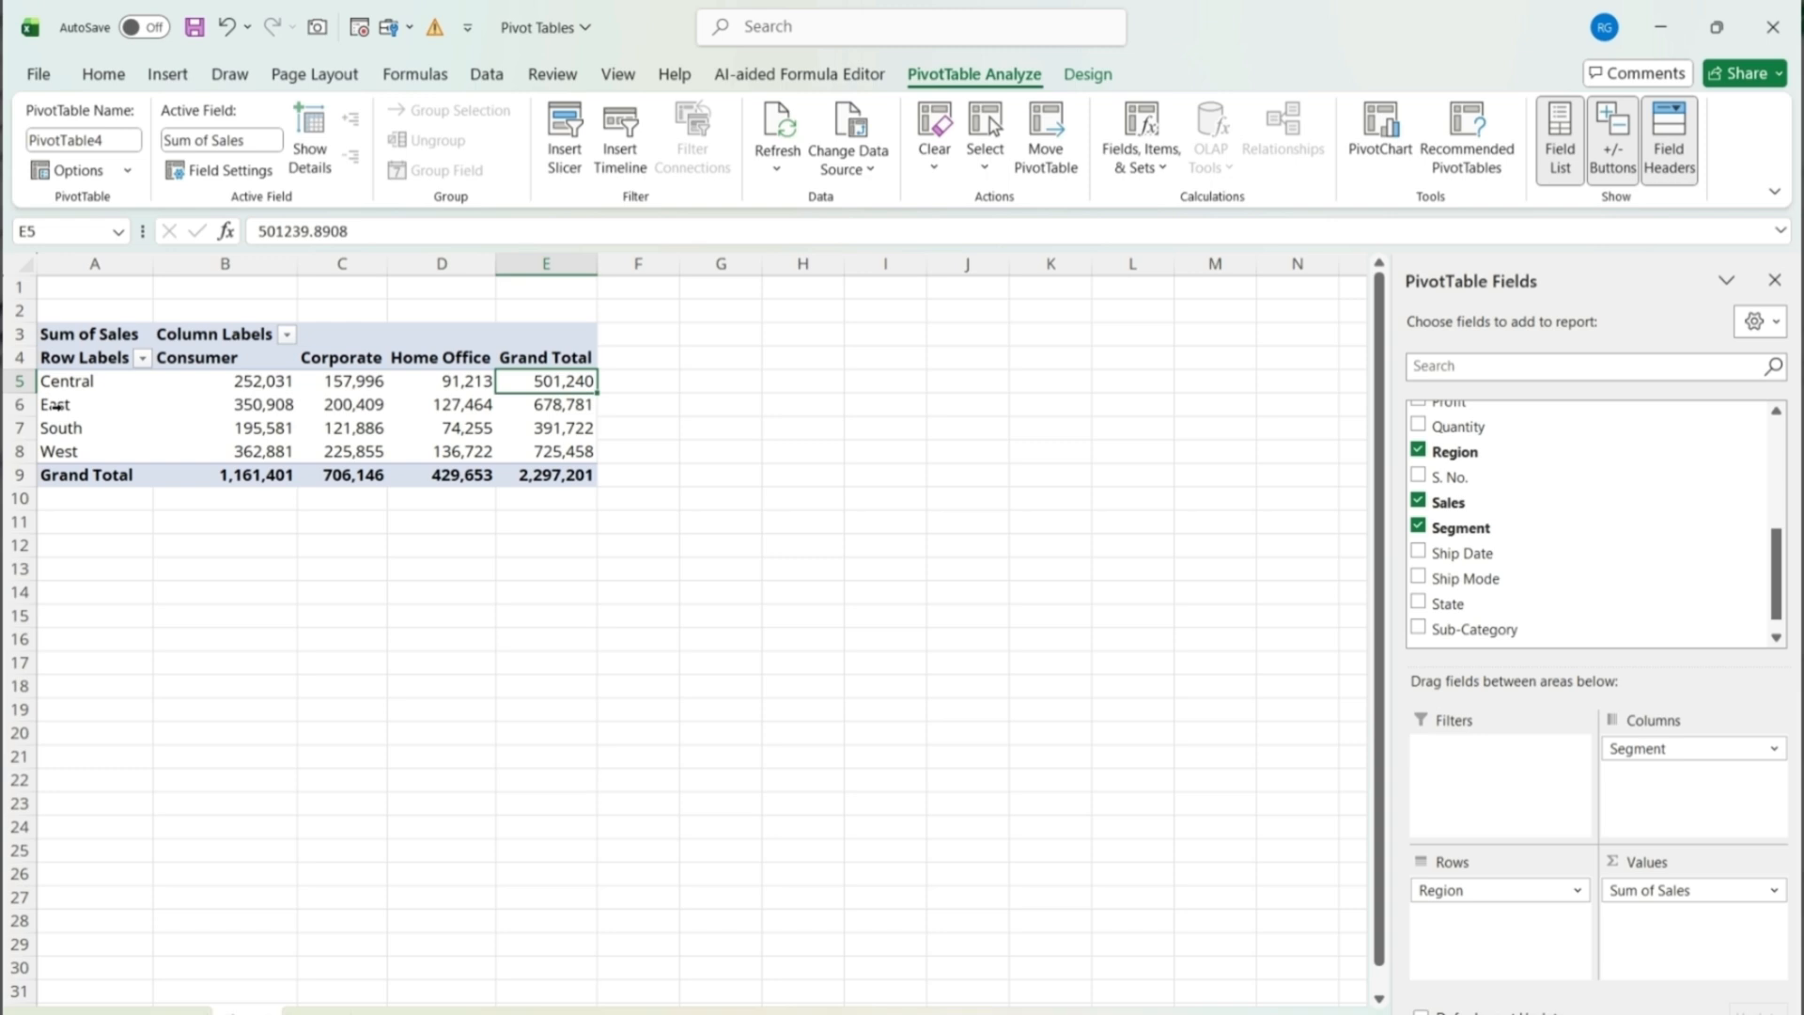
key("Down")
key("Down")
key("Down")
key("Left")
key("Left")
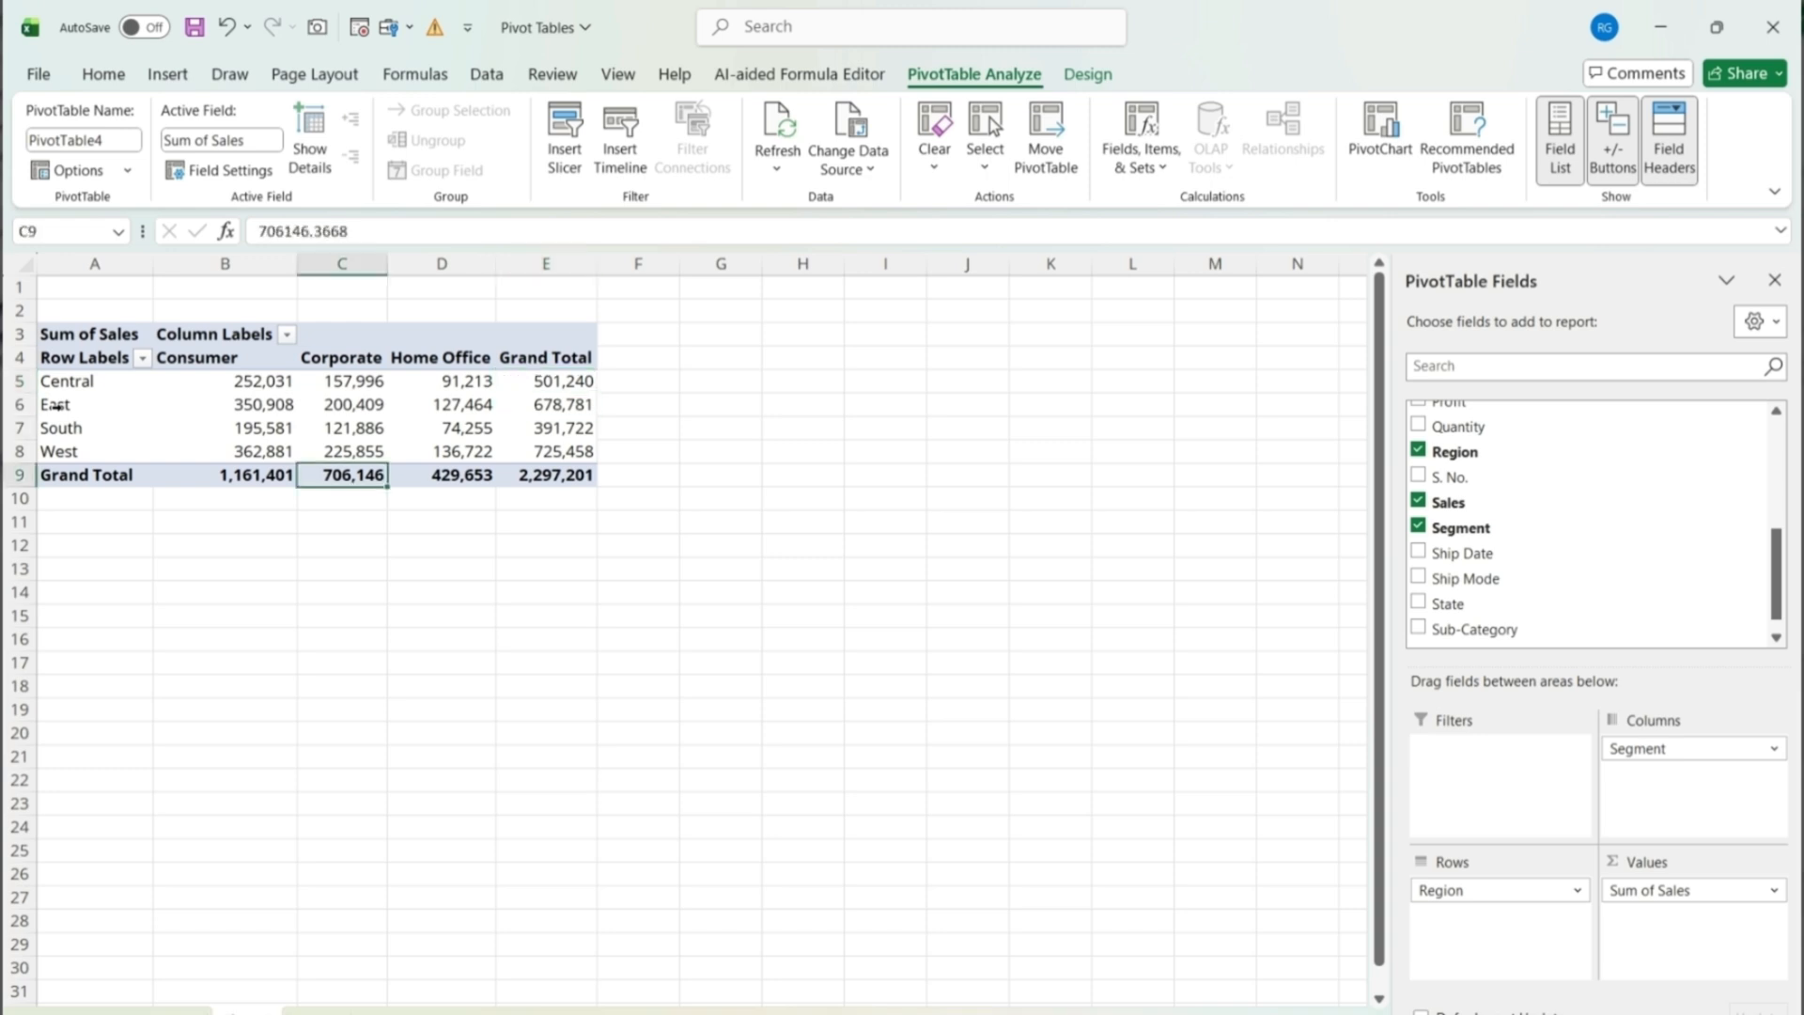
key("Left")
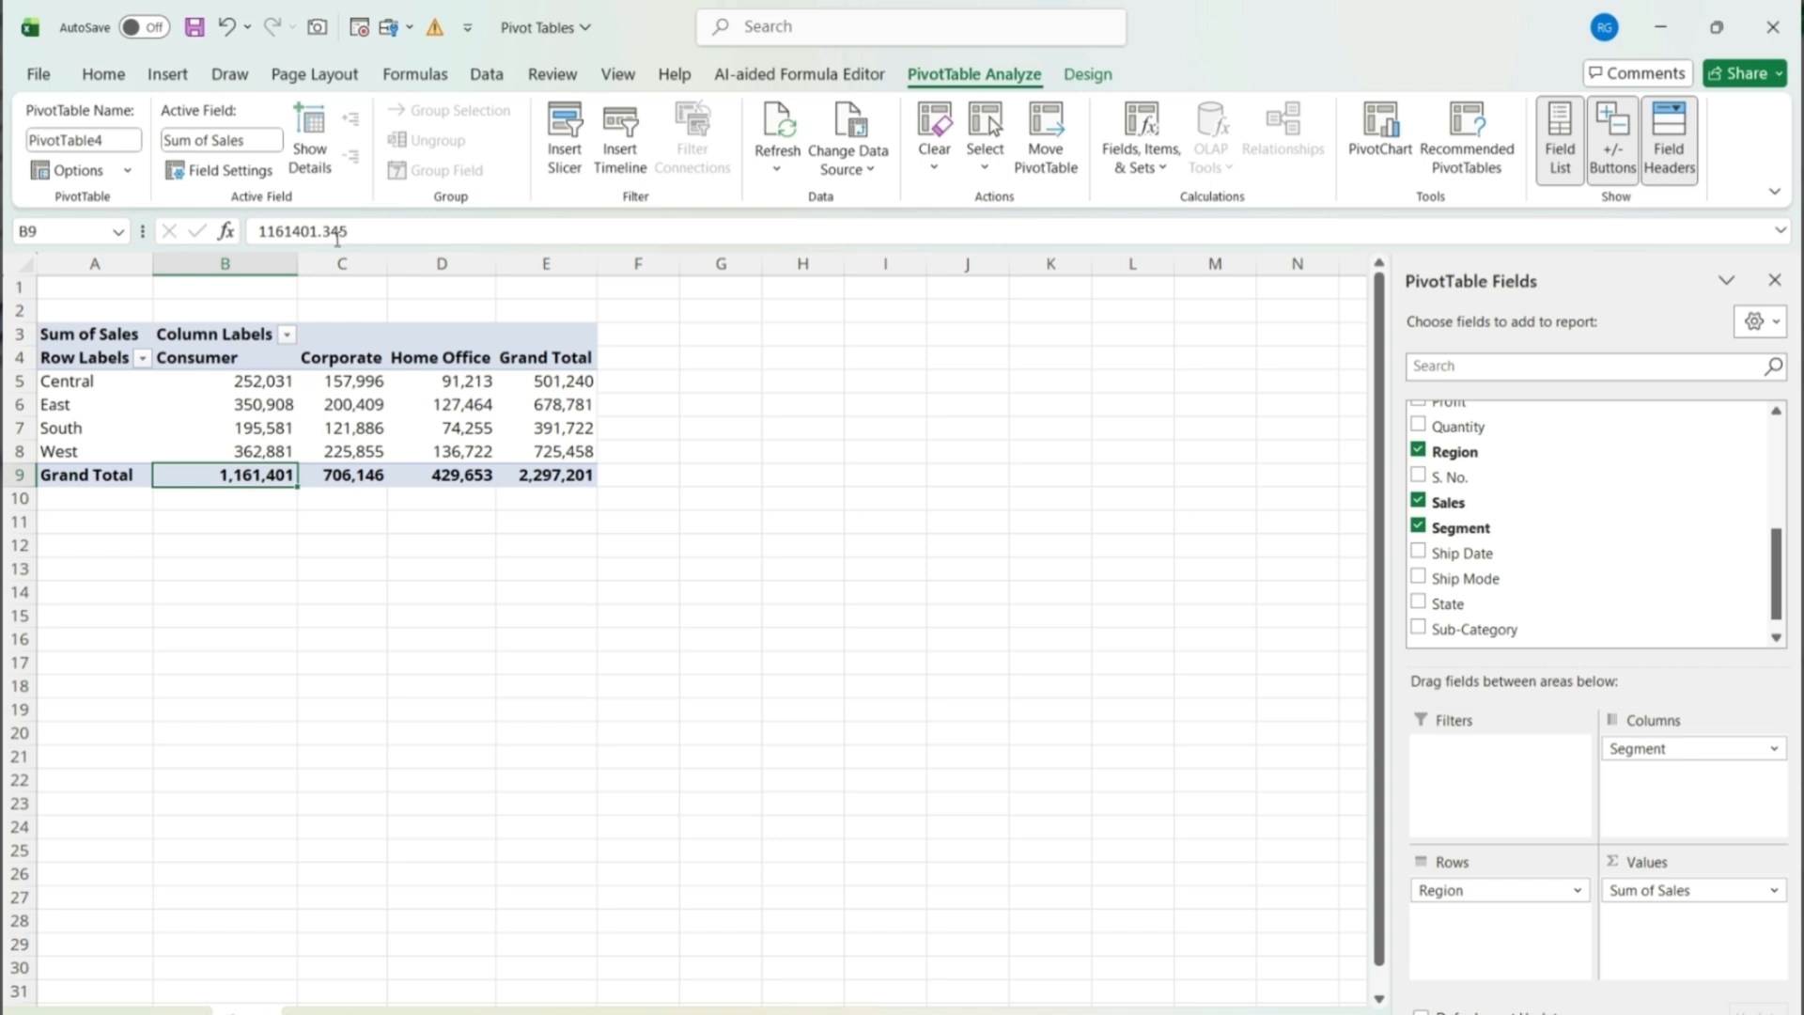
Set the PivotTable's grand totals to On for Rows Only
left_click(1087, 73)
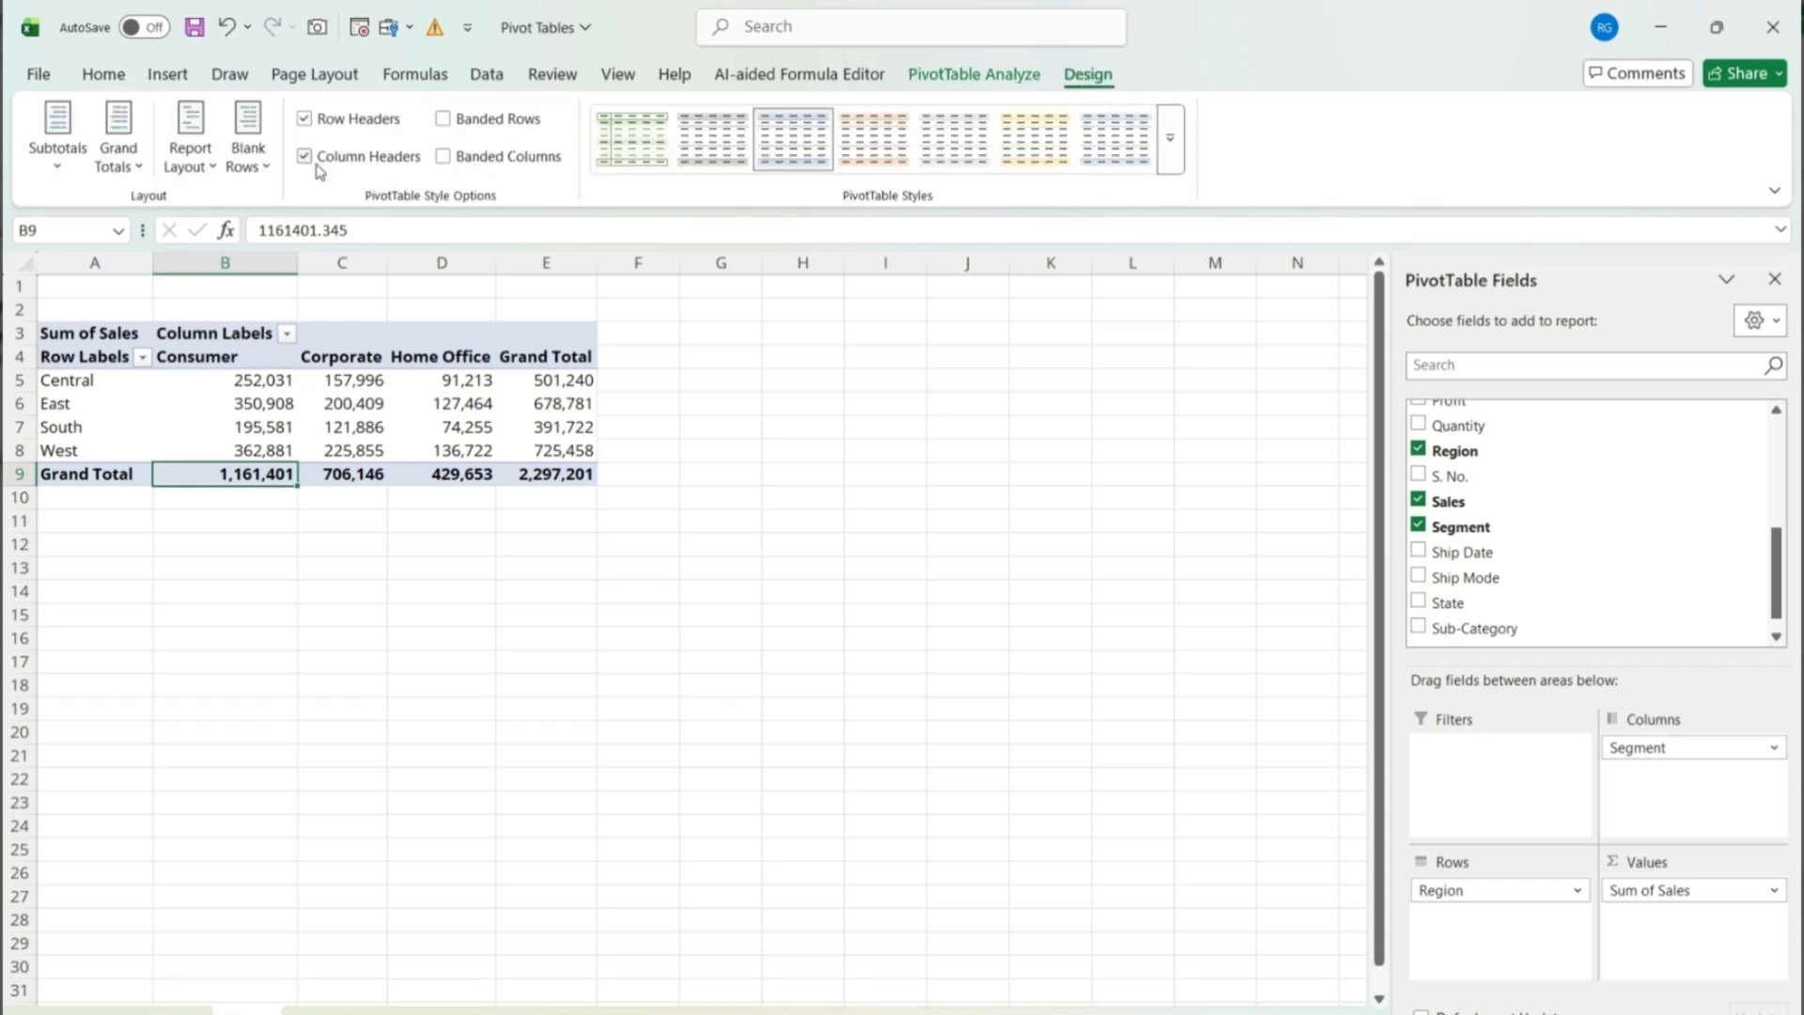
left_click(144, 164)
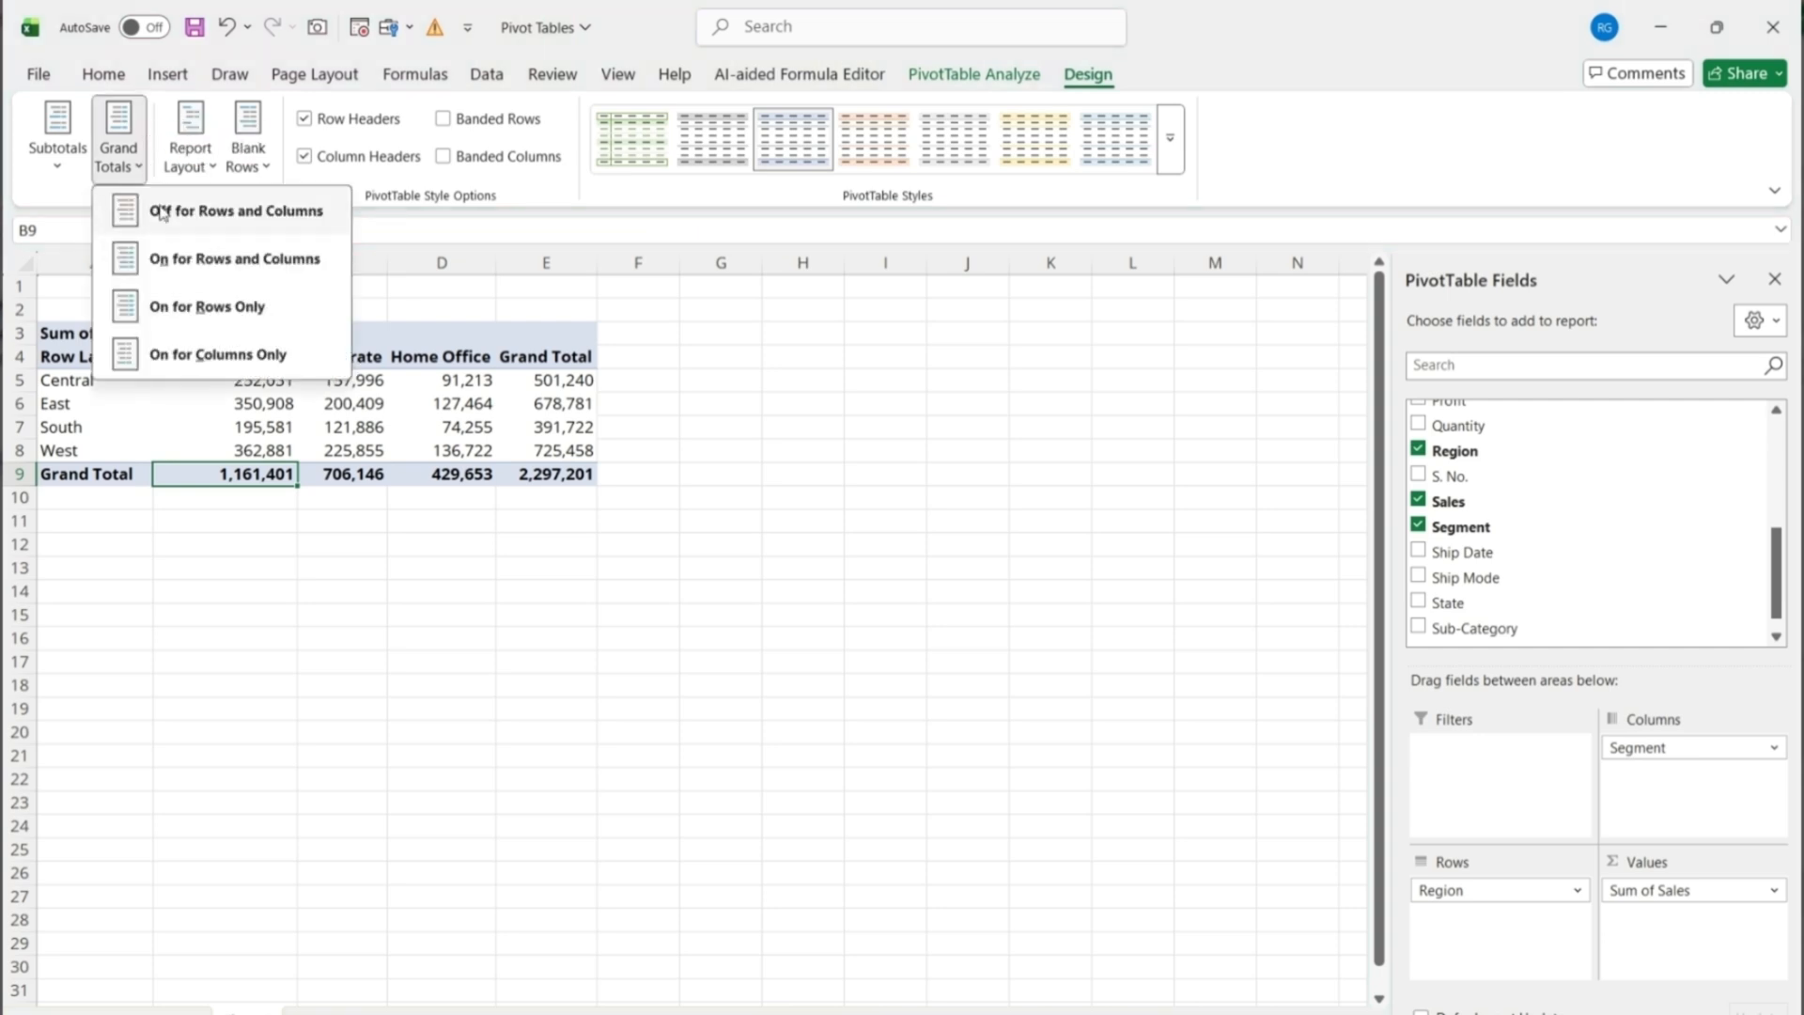
left_click(186, 310)
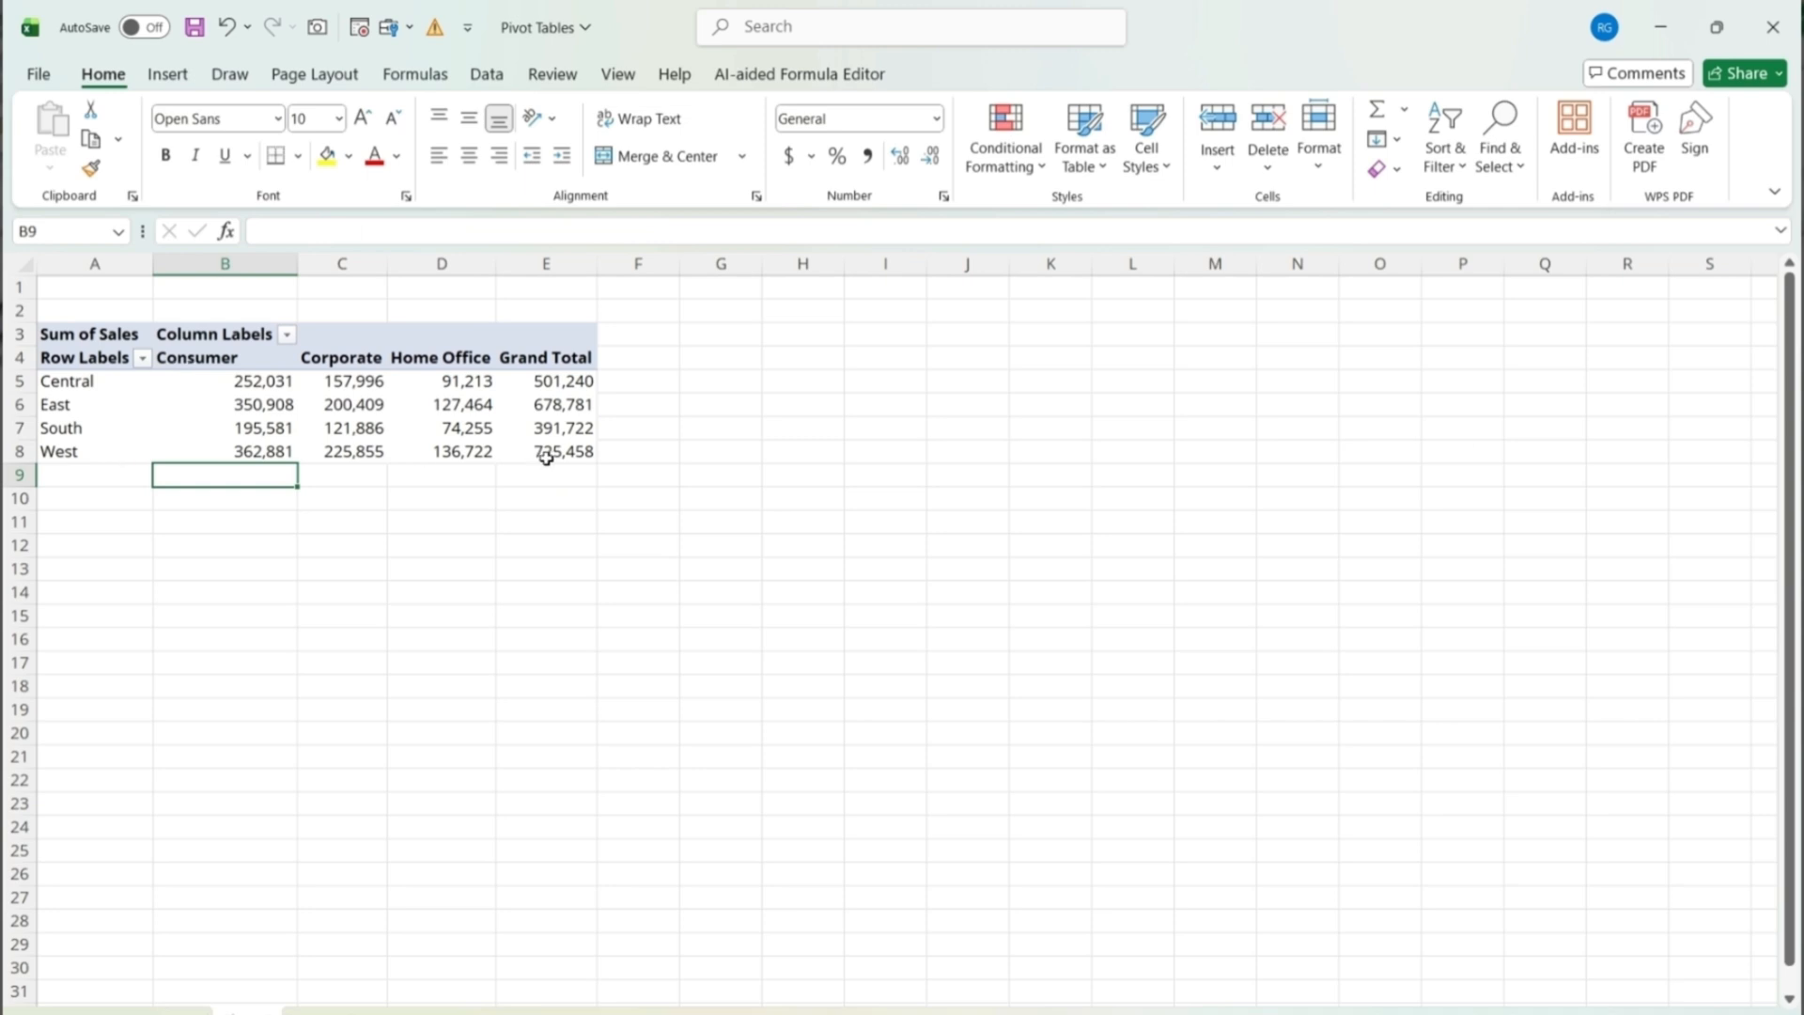
Set the PivotTable's grand totals back to On for Rows and Columns
left_click(383, 408)
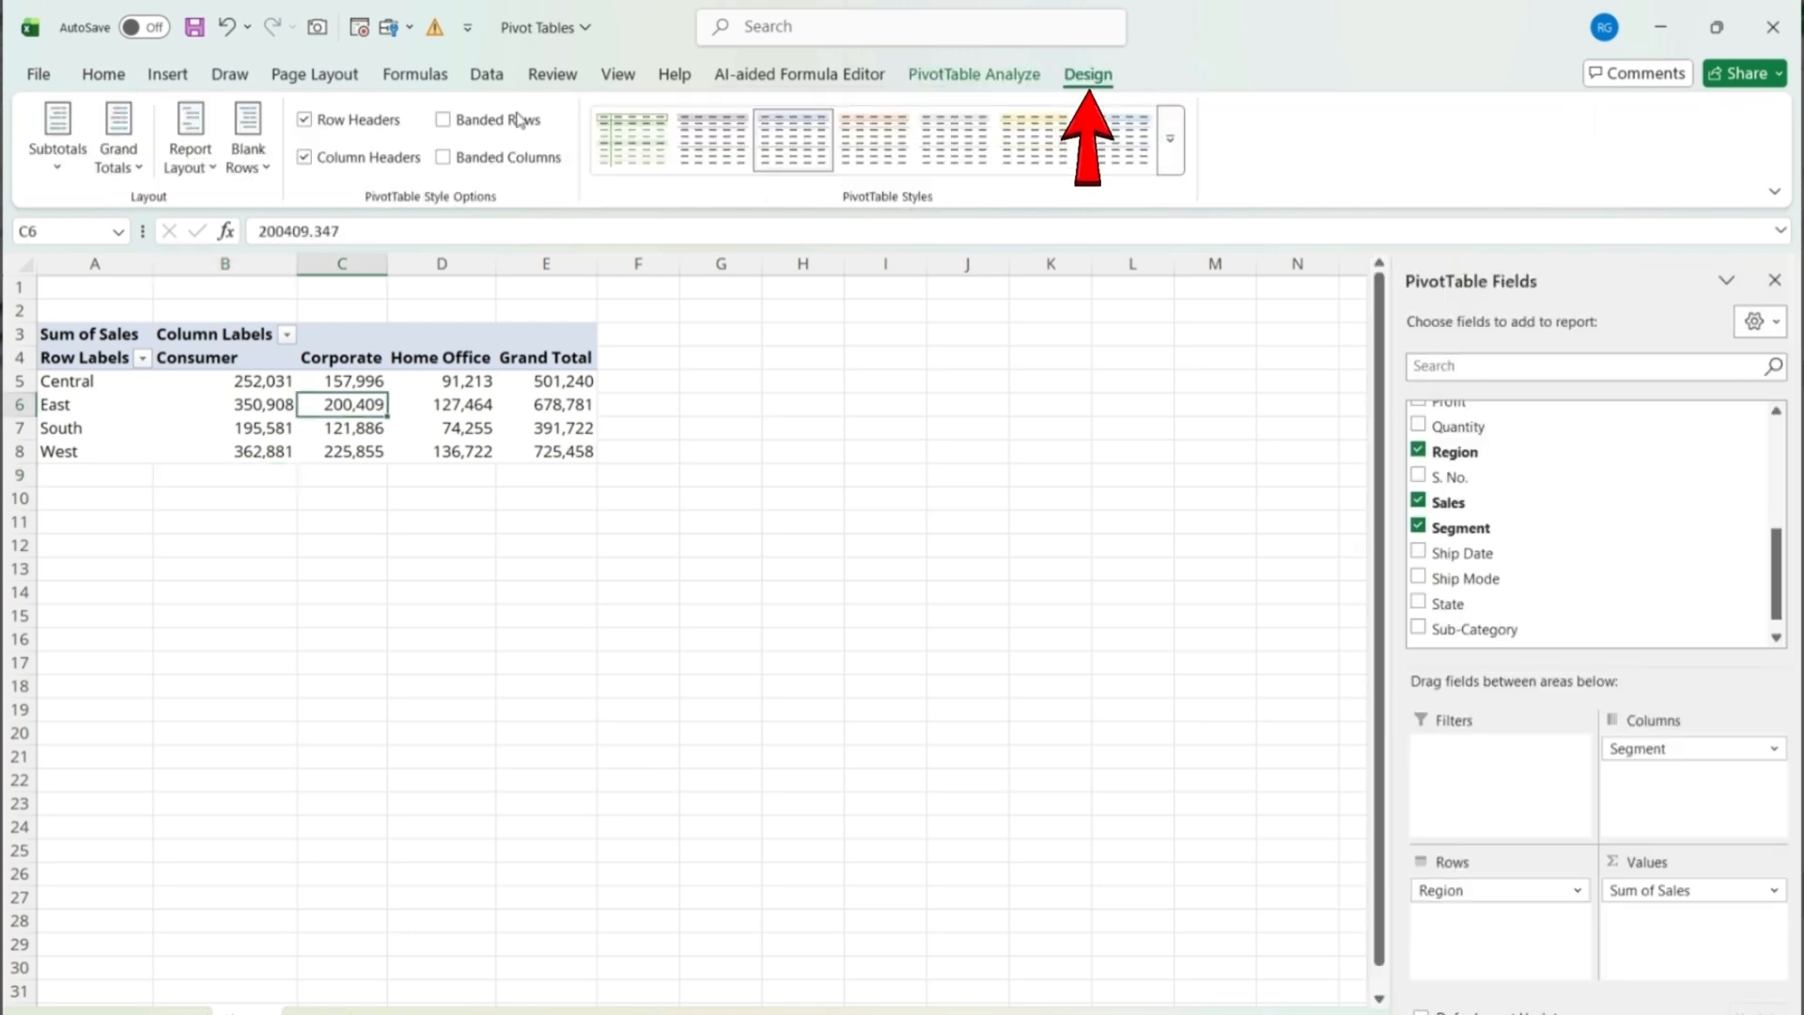
left_click(135, 169)
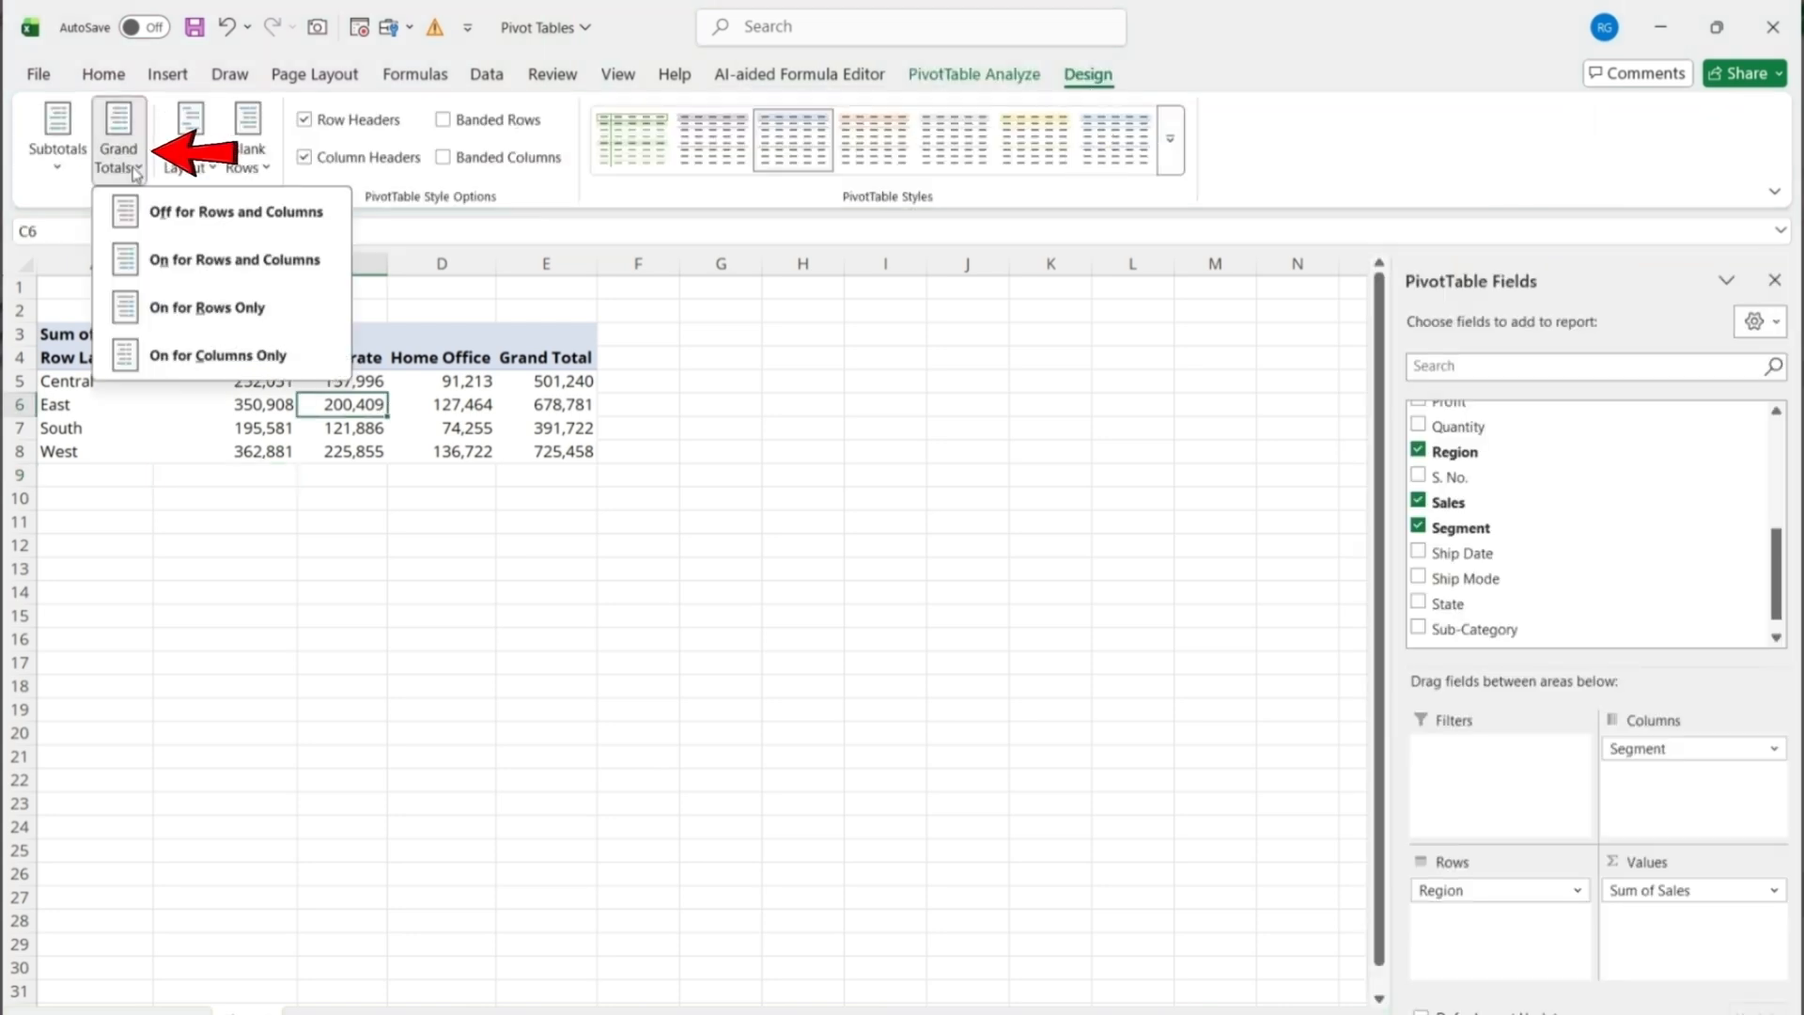
left_click(172, 268)
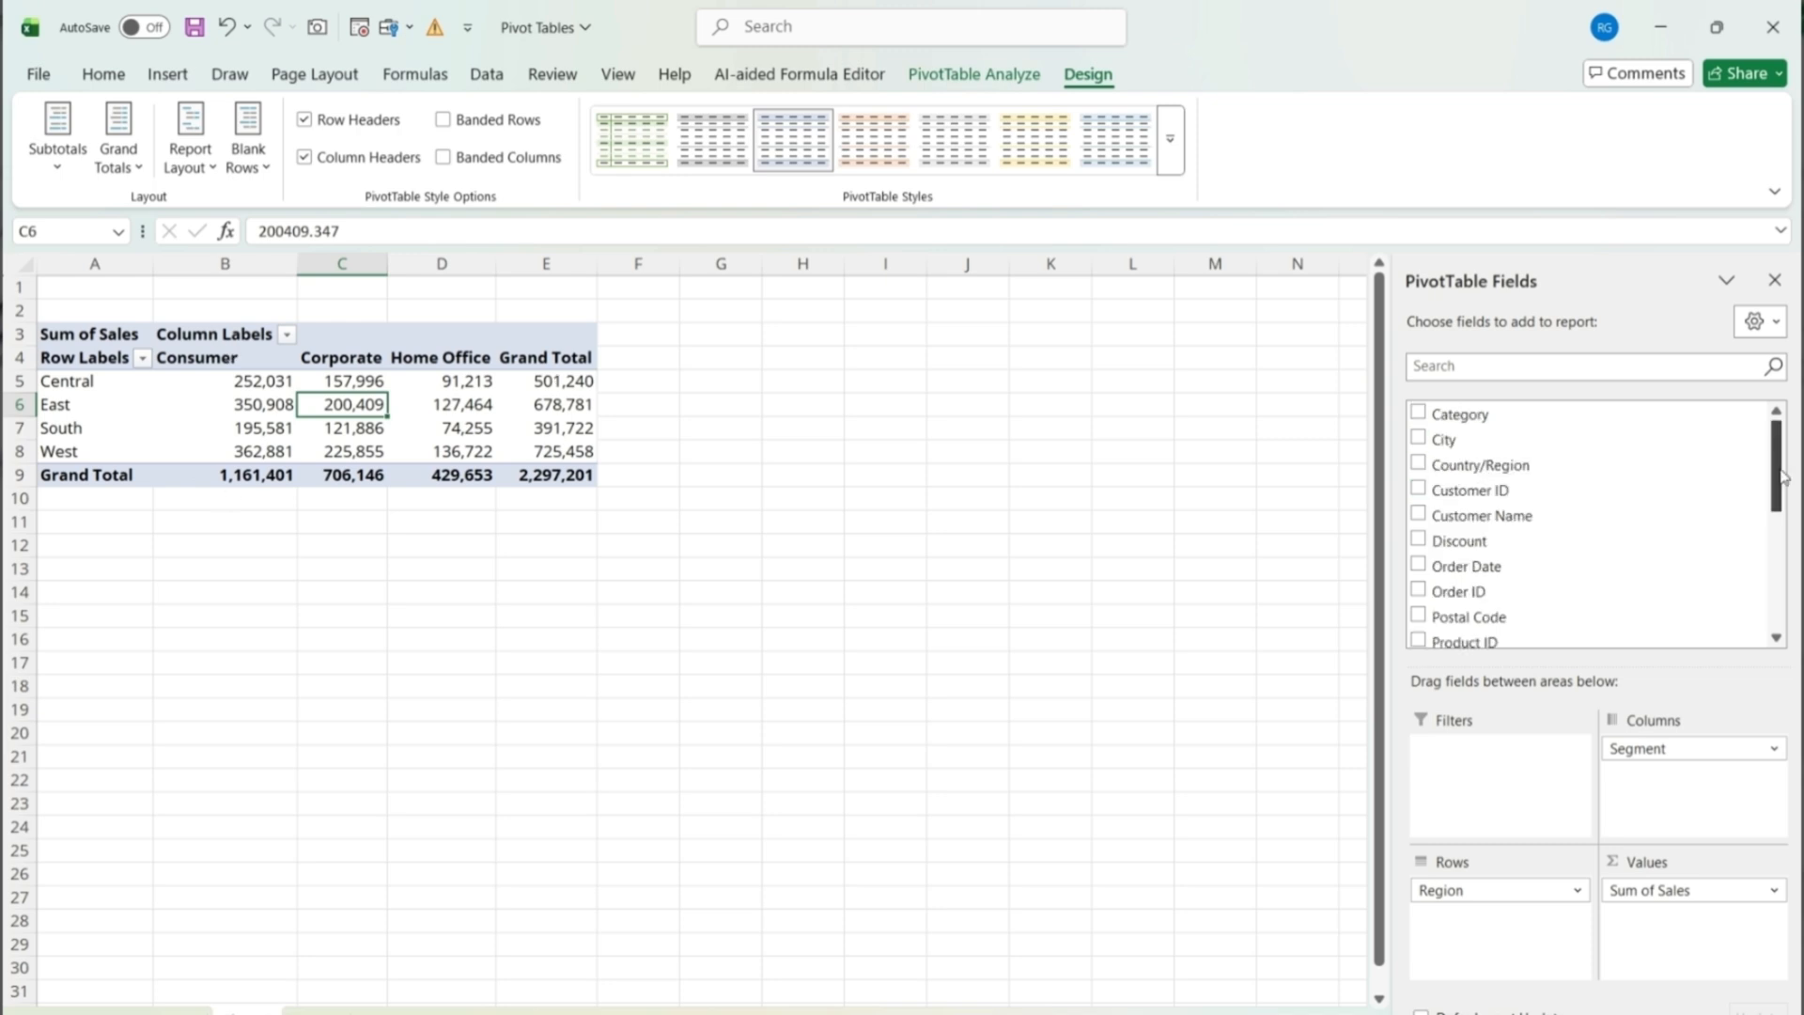
Add the State field to the Rows area beneath Region
left_click_drag(1780, 474, 1785, 598)
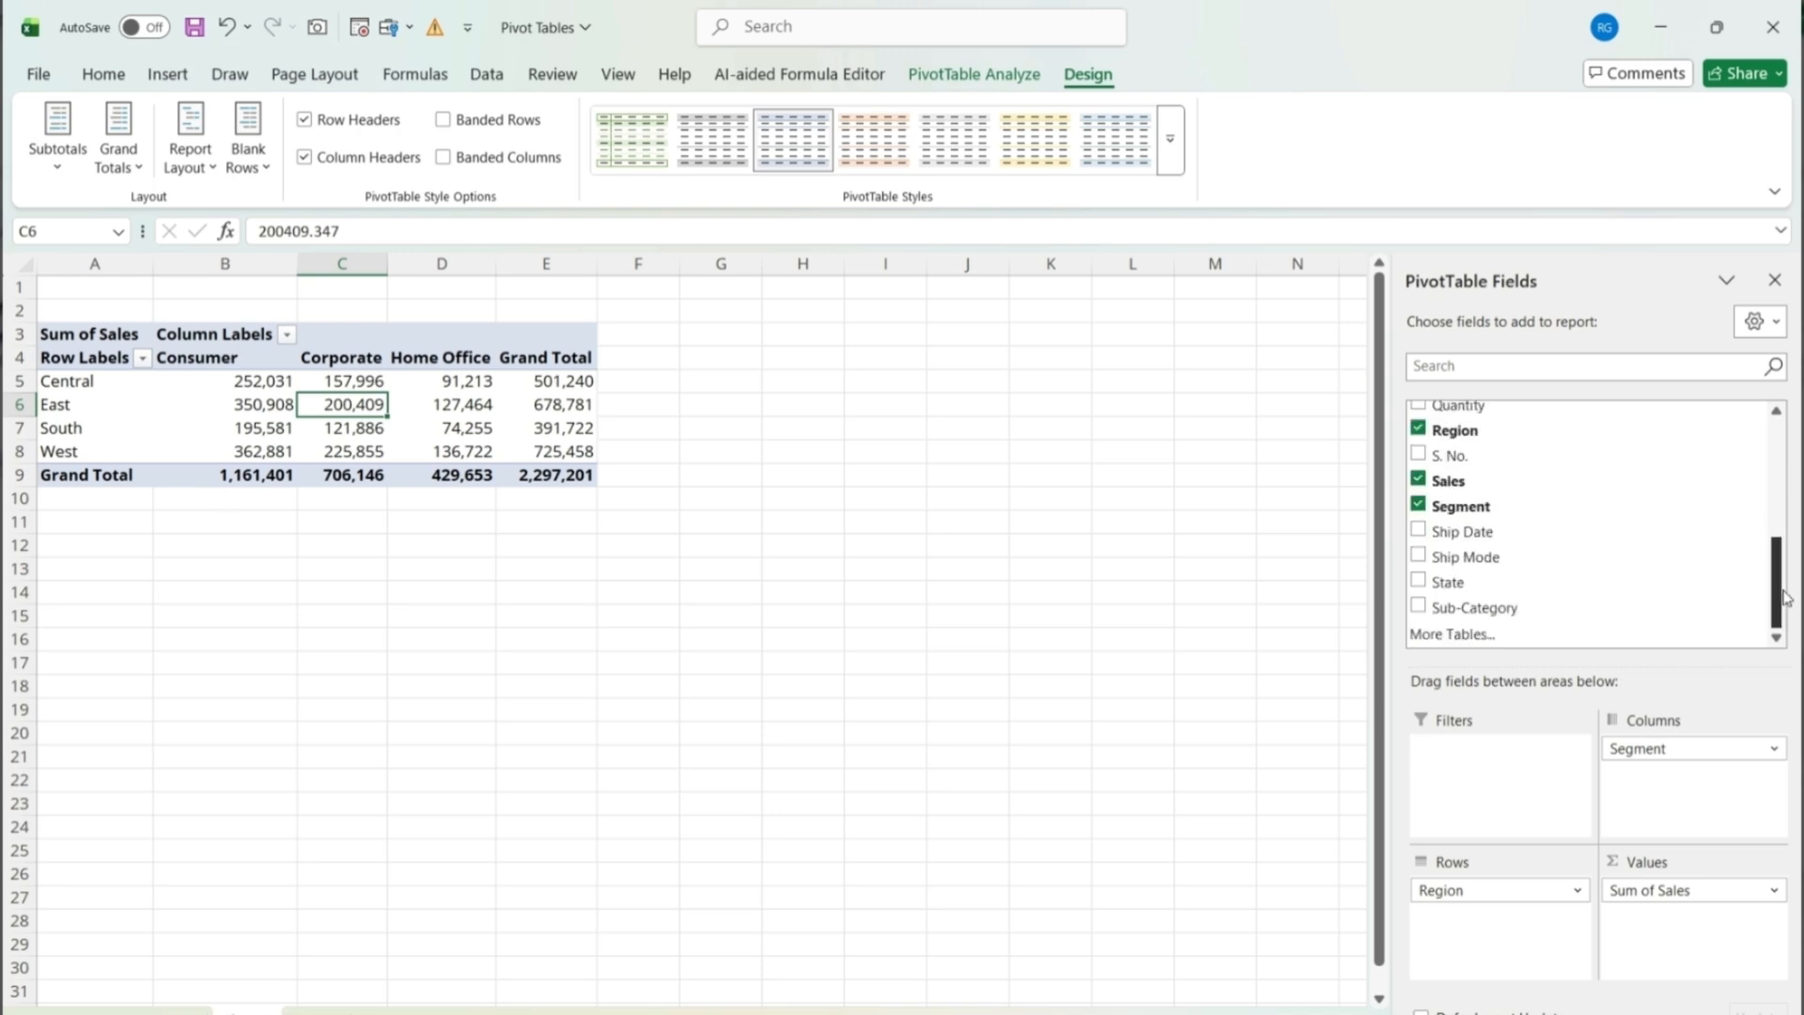
left_click(1419, 583)
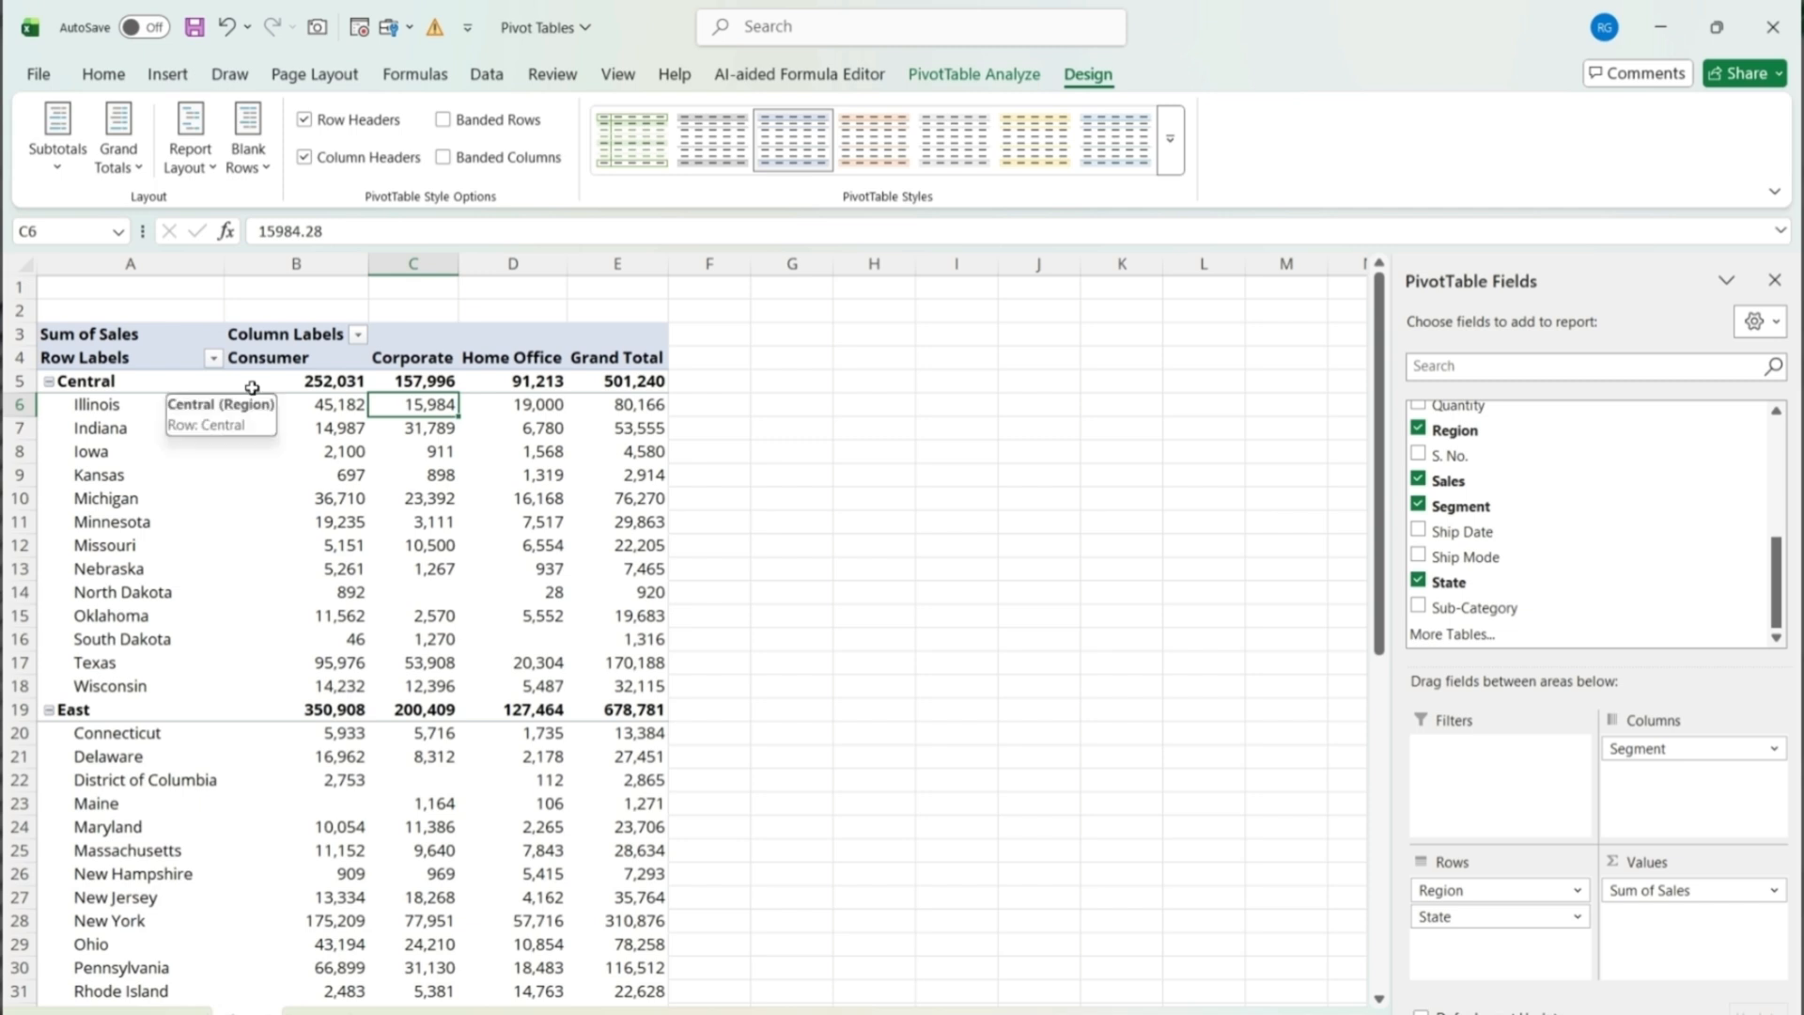
mouse_move(340, 401)
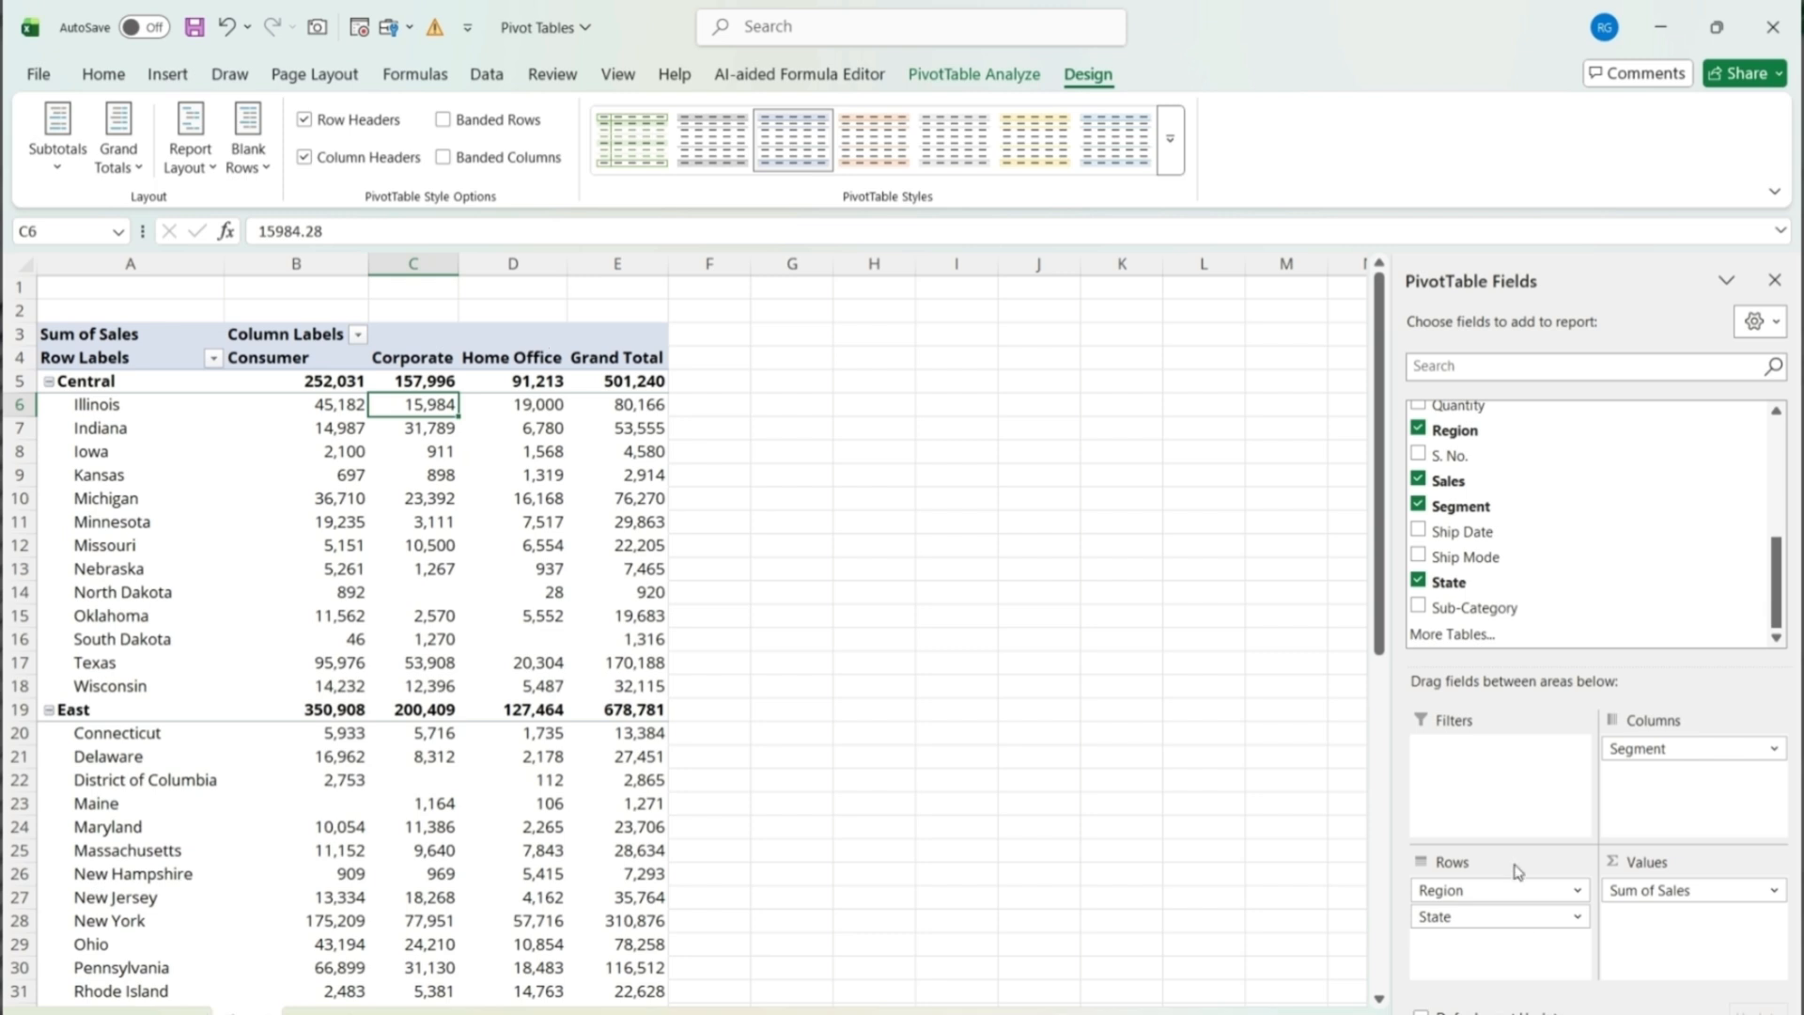
Remove the State field from the Rows area
left_click_drag(1531, 917, 1529, 917)
left_click(1578, 916)
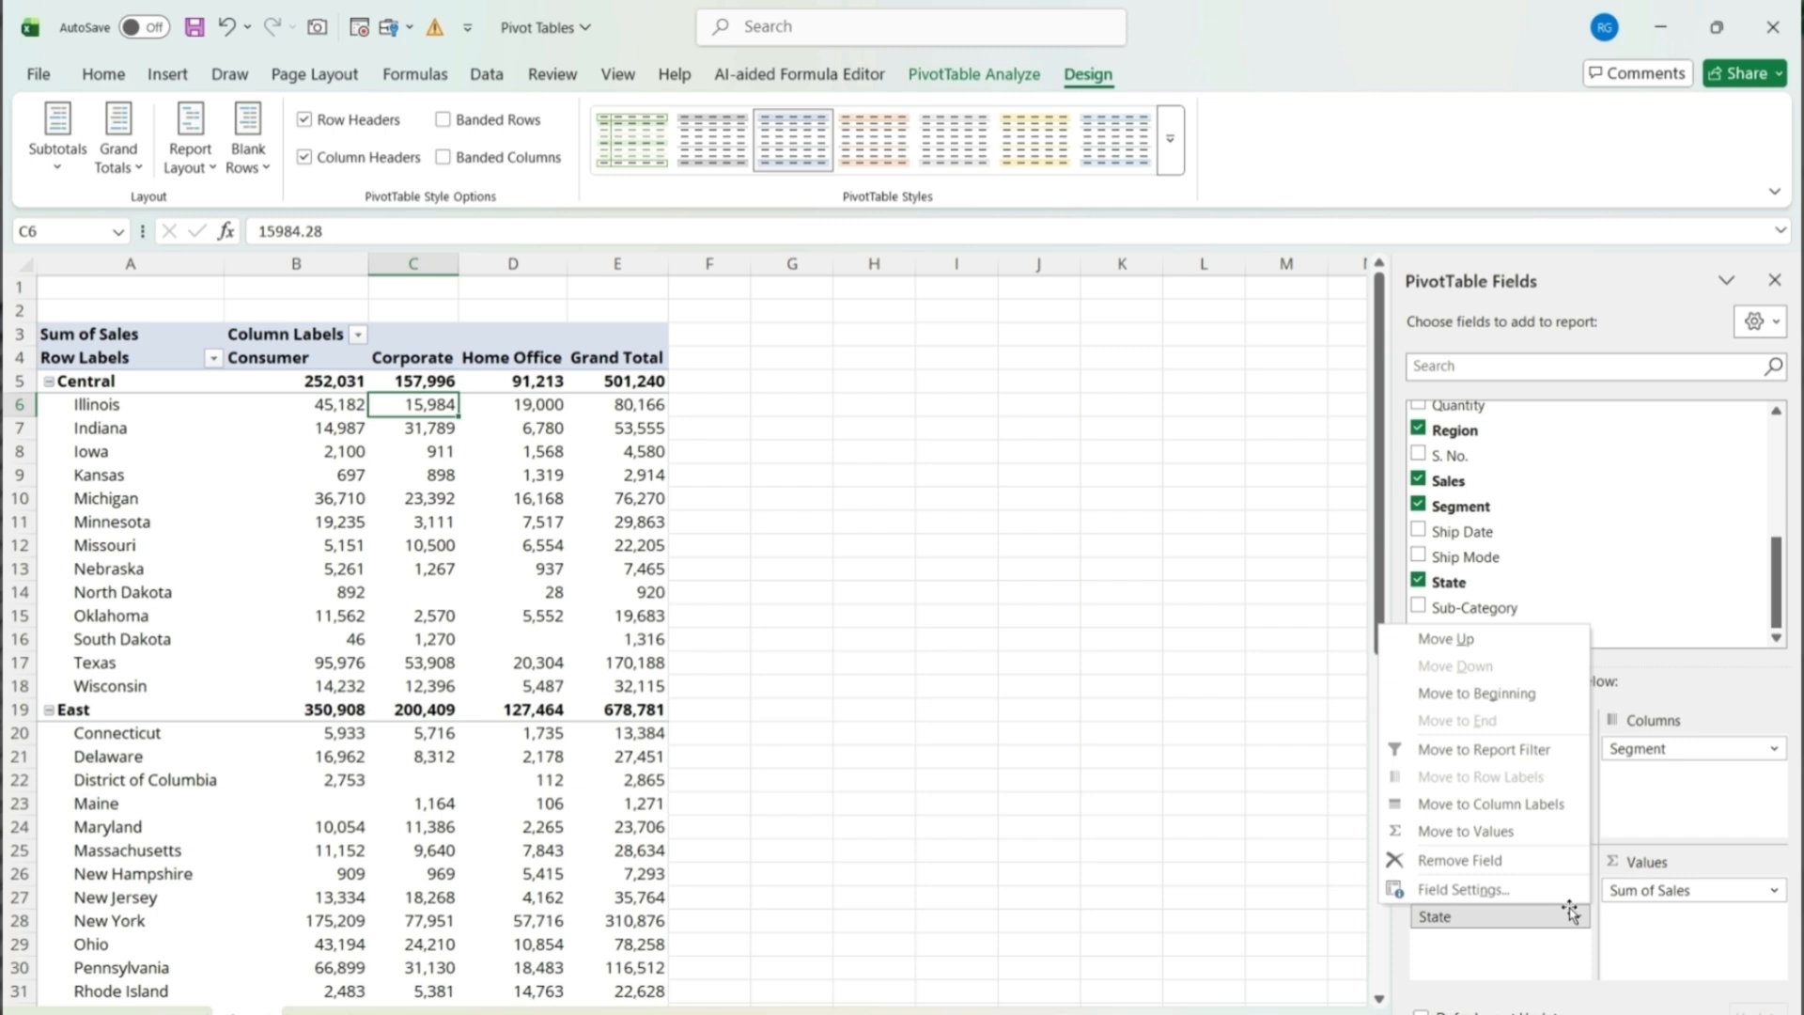
left_click(1461, 860)
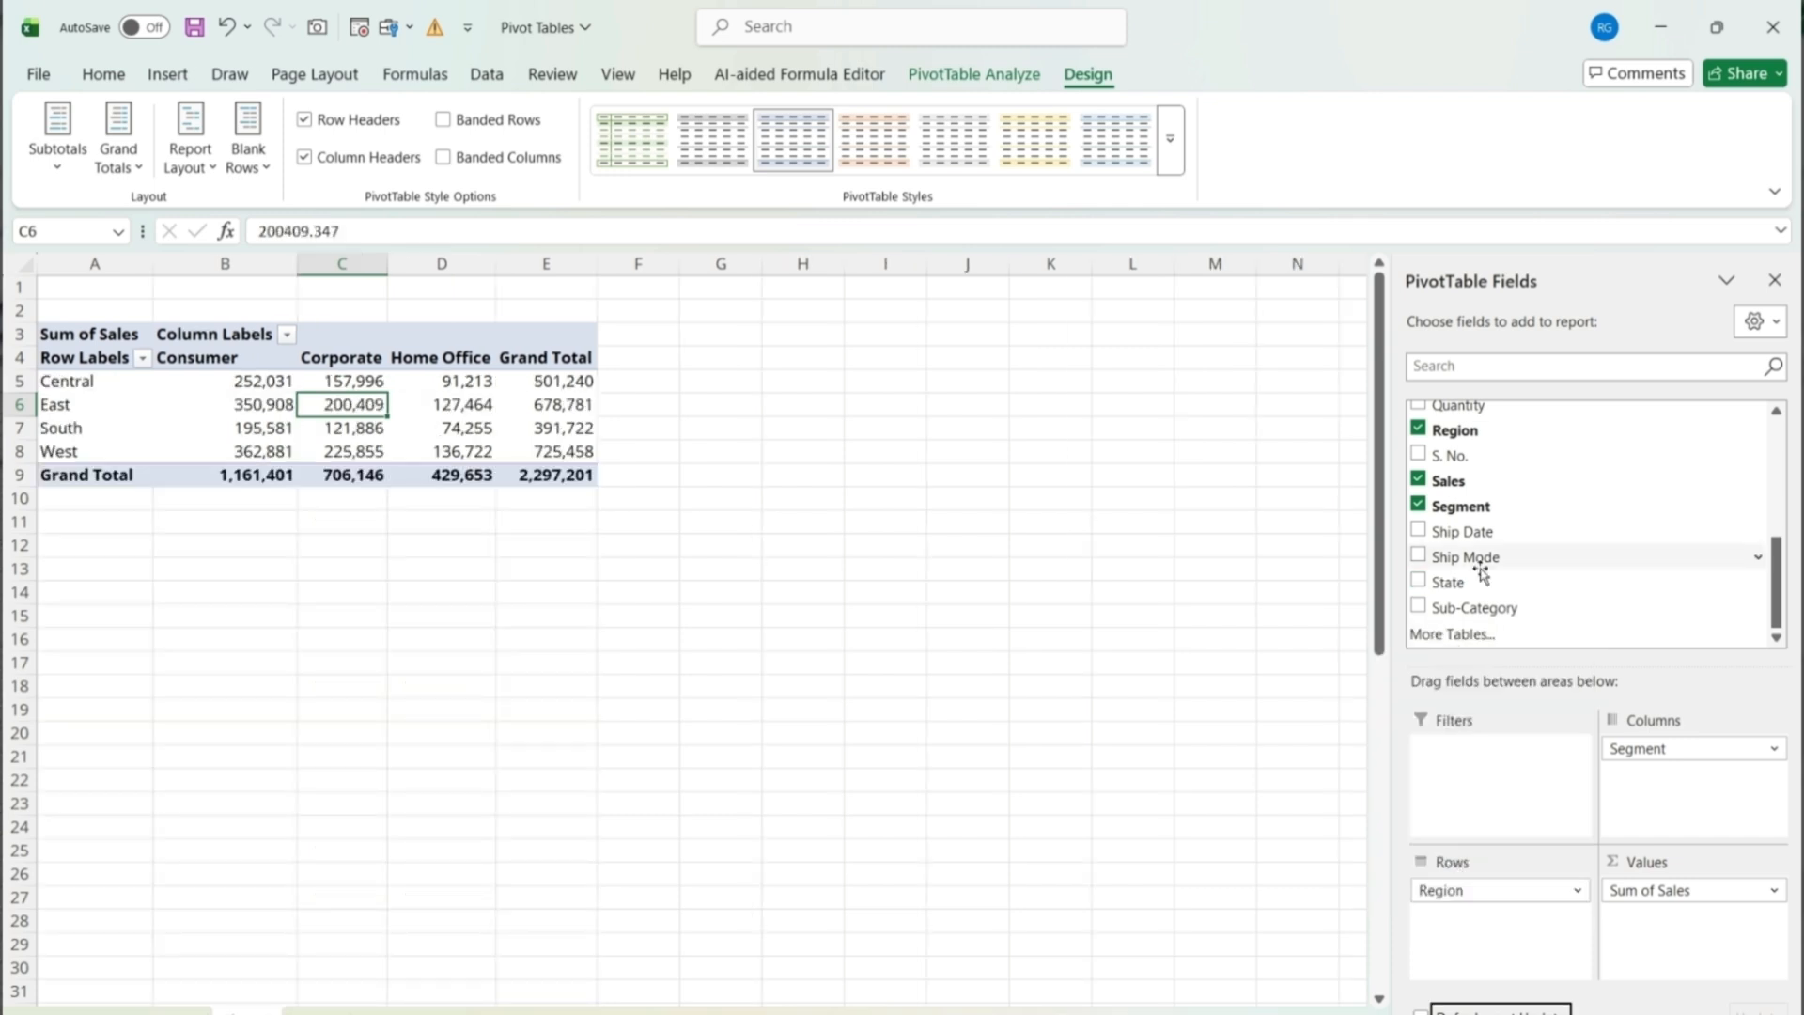
Add the State field beneath Region again and take it back out of the Rows area
left_click(1419, 583)
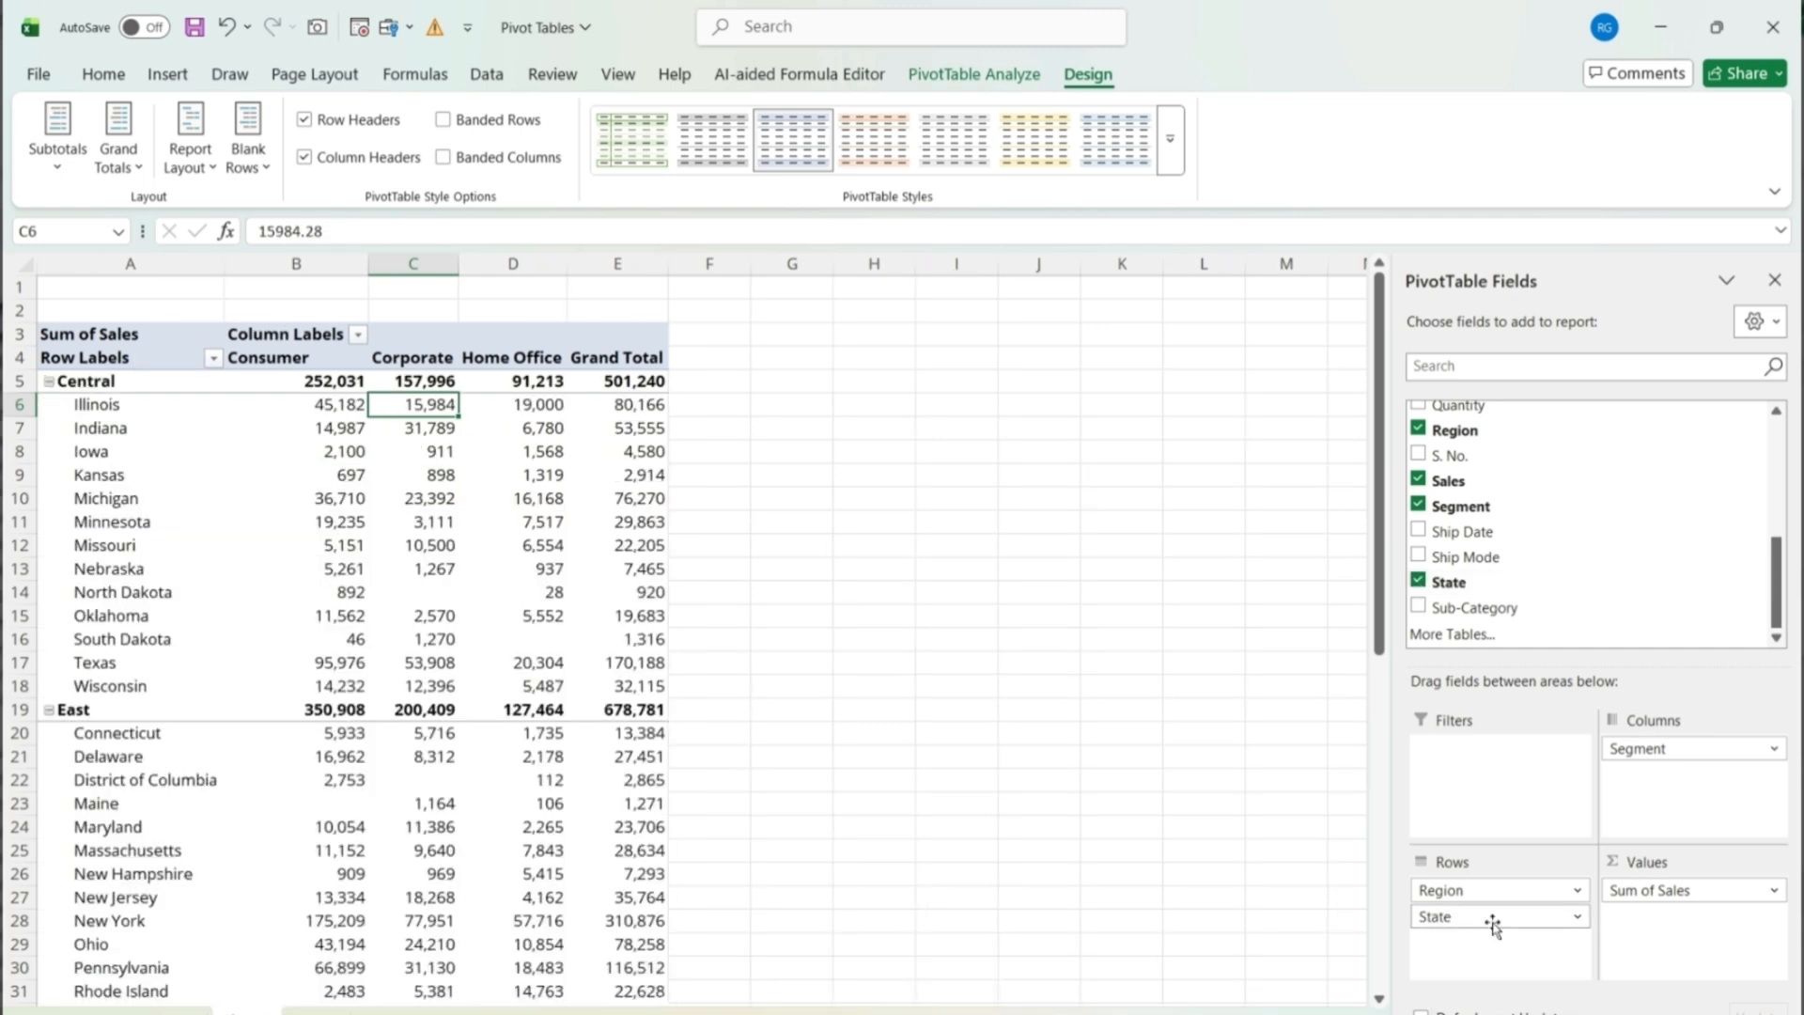
left_click_drag(1492, 924, 1270, 843)
left_click_drag(1270, 840, 1272, 846)
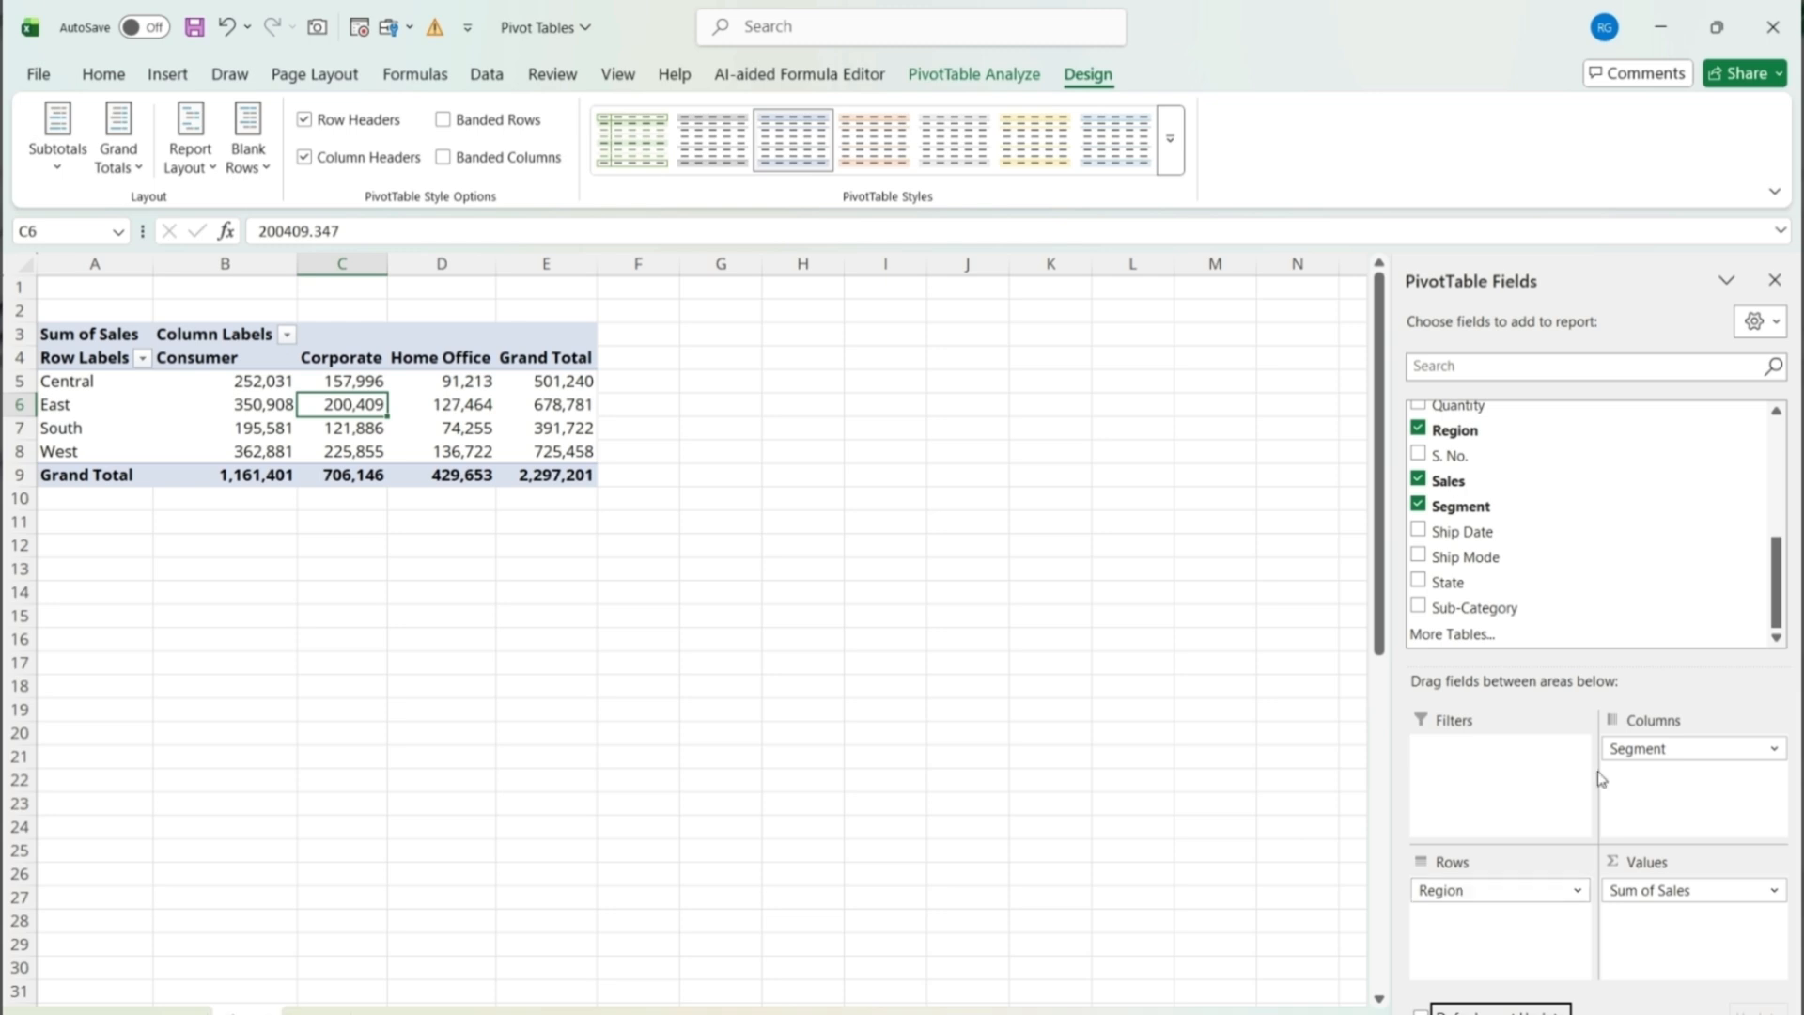
Move the Segment field beneath Region in Rows and place the State field in the Columns area
left_click_drag(1635, 748, 1526, 946)
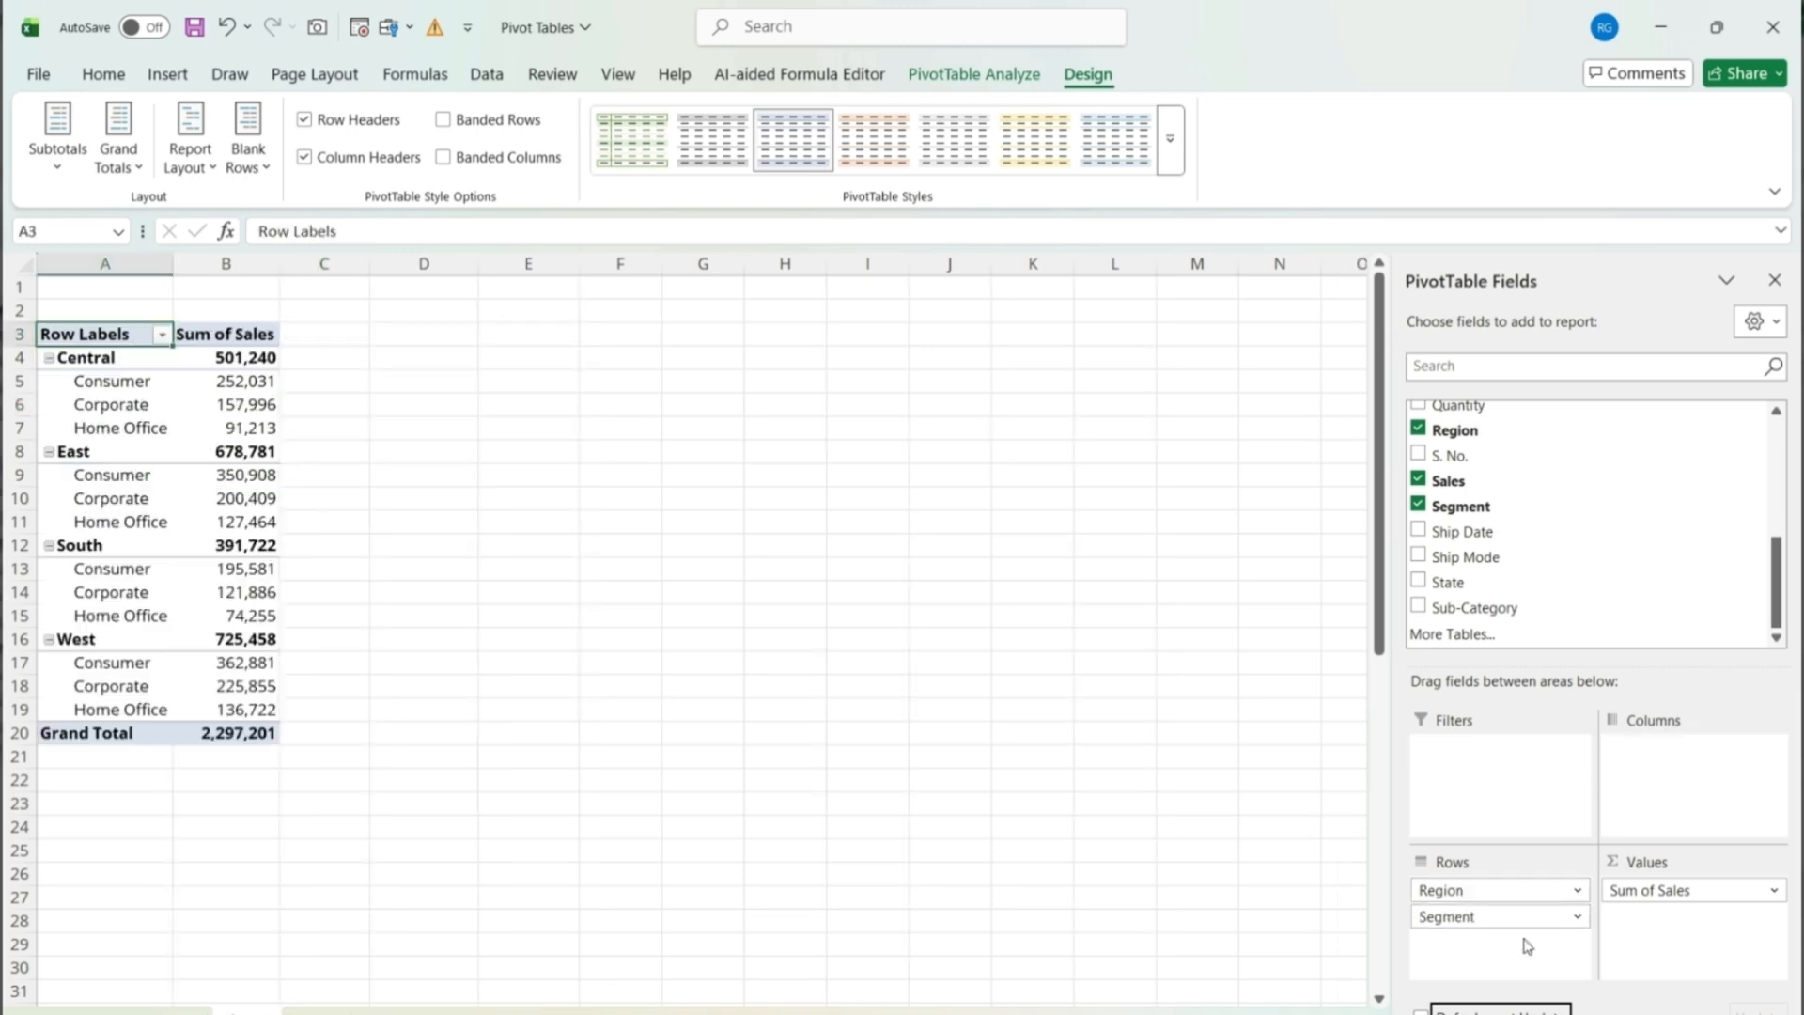
left_click(1418, 581)
left_click_drag(1467, 947, 1661, 763)
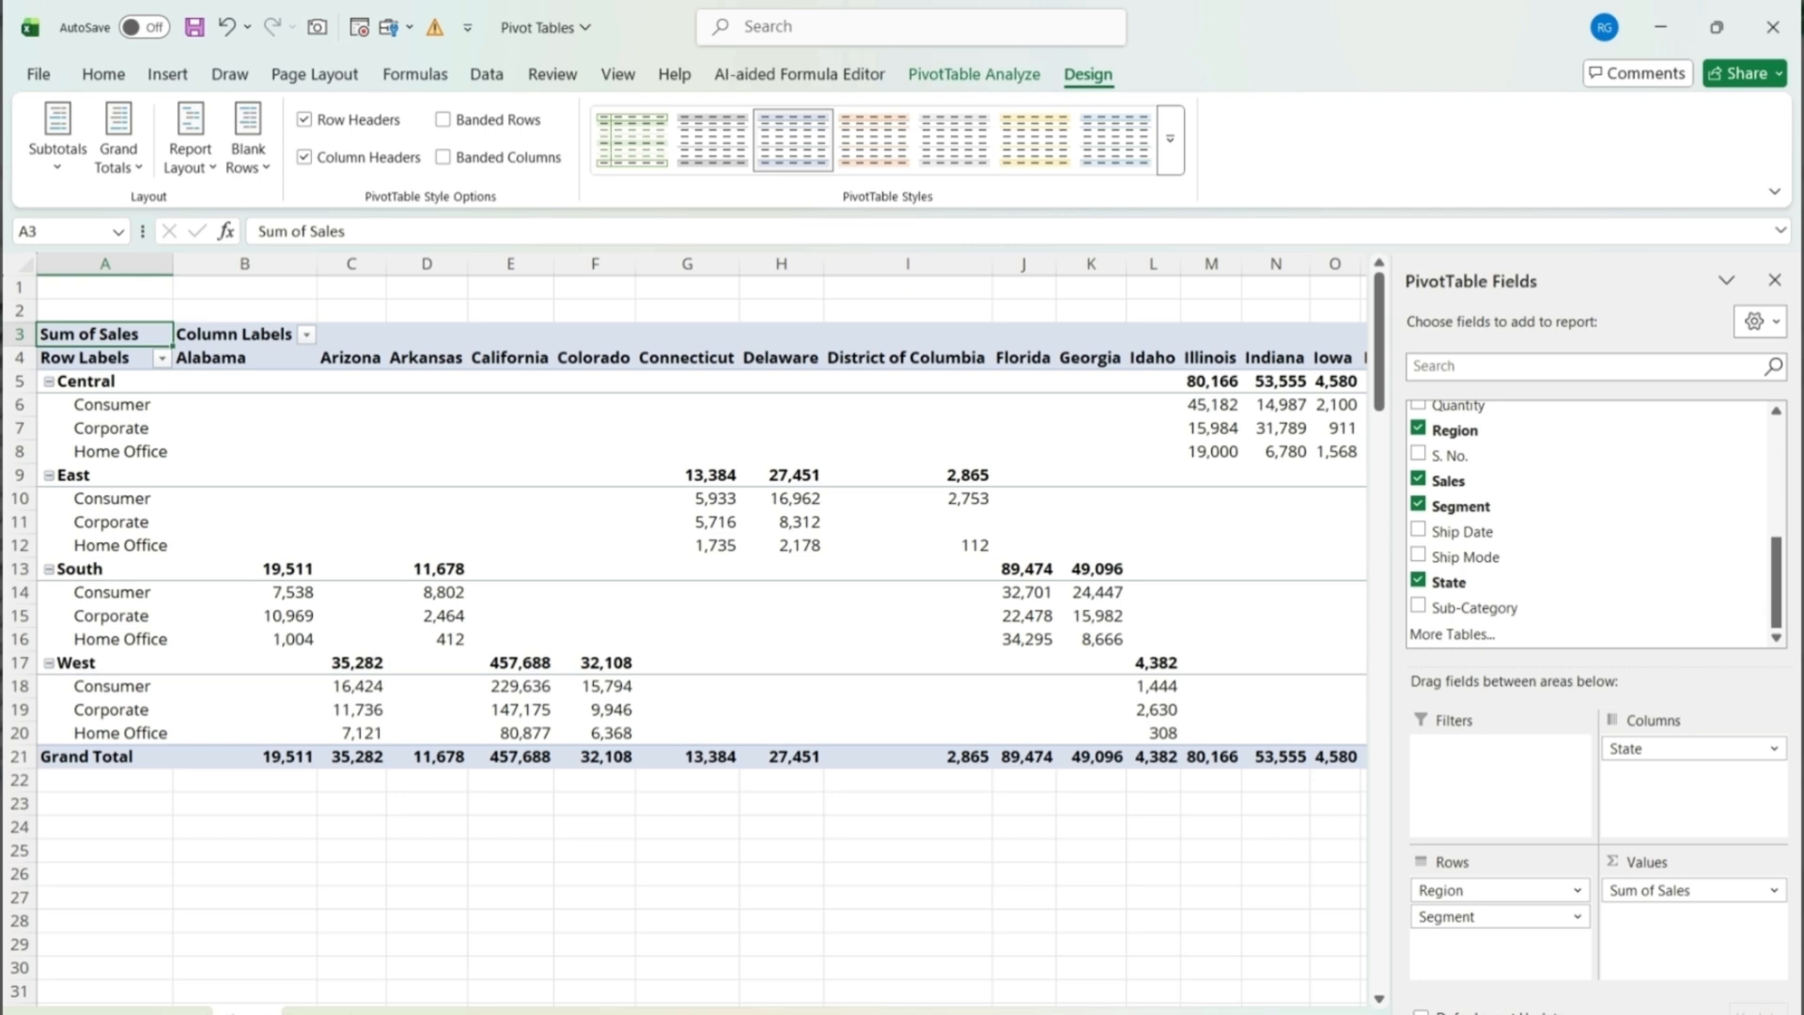
Swap State into Rows and Segment into Columns, trying State above Region before restoring Region as the outer row field
mouse_move(1664, 749)
left_mouse_down()
mouse_move(1504, 957)
mouse_move(1475, 947)
mouse_move(1677, 726)
mouse_move(1665, 757)
left_mouse_up()
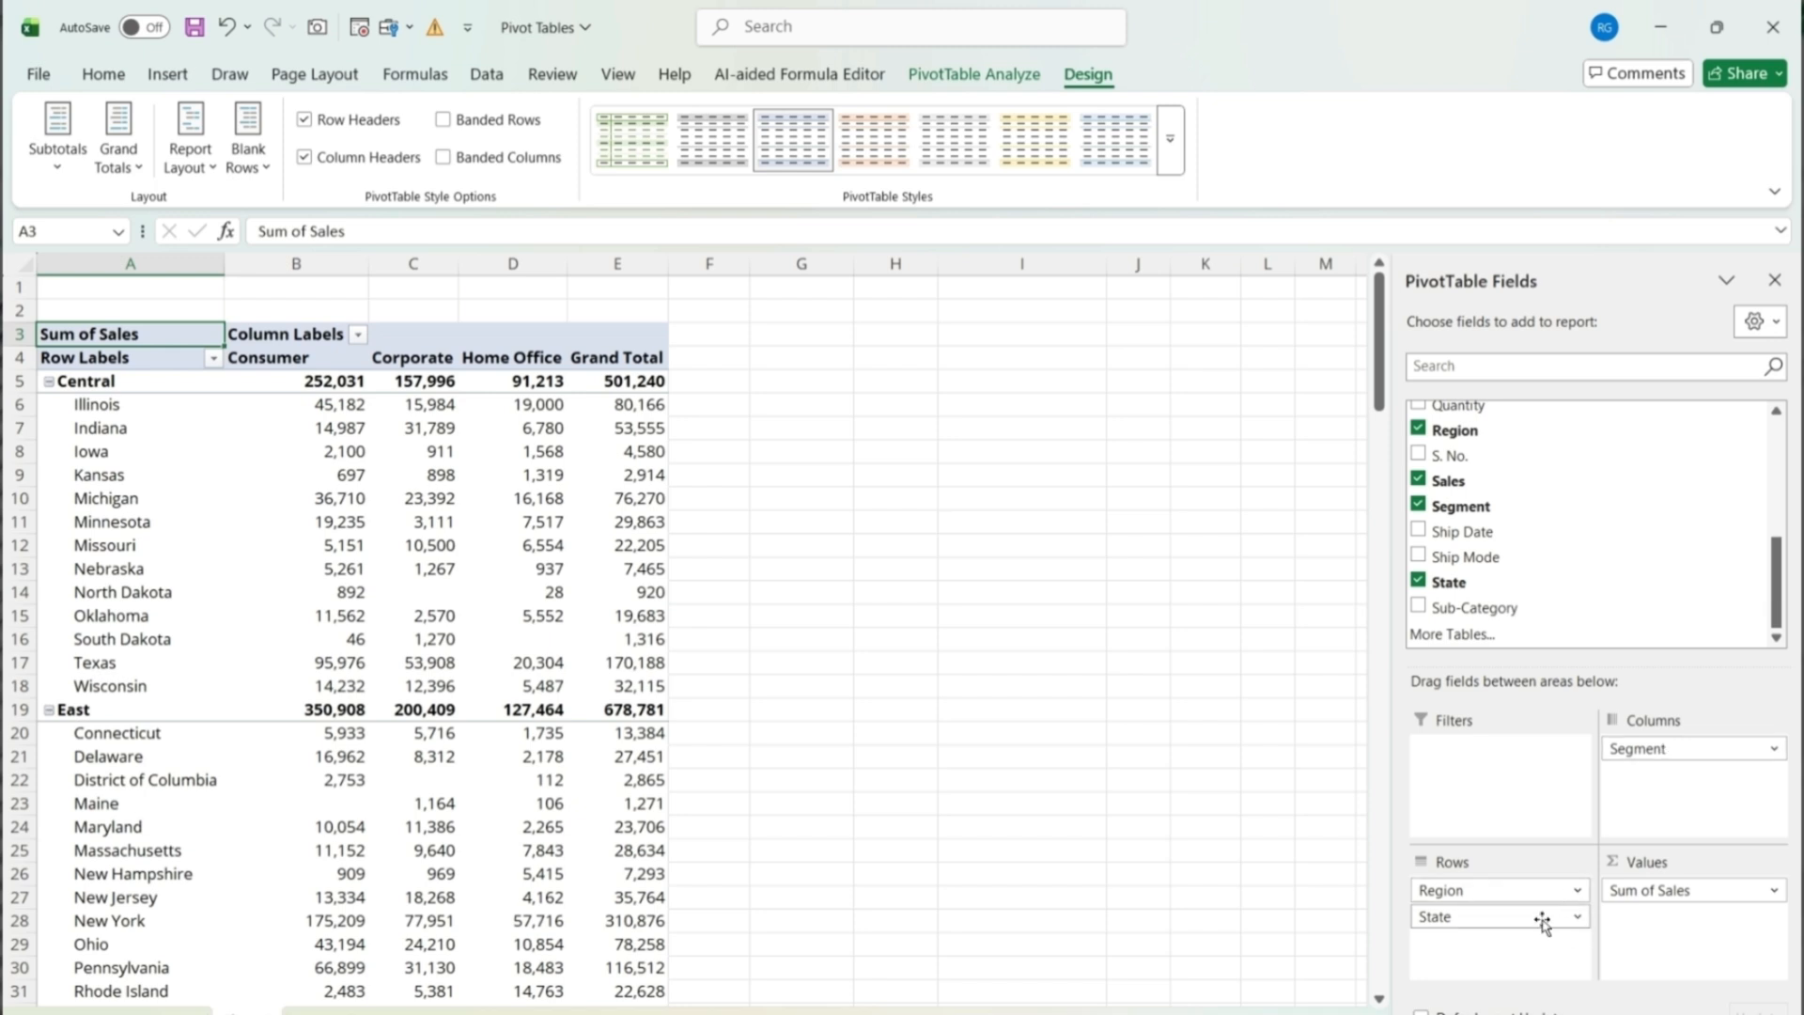
mouse_move(1542, 919)
left_mouse_down()
mouse_move(1555, 906)
mouse_move(1534, 893)
left_mouse_up()
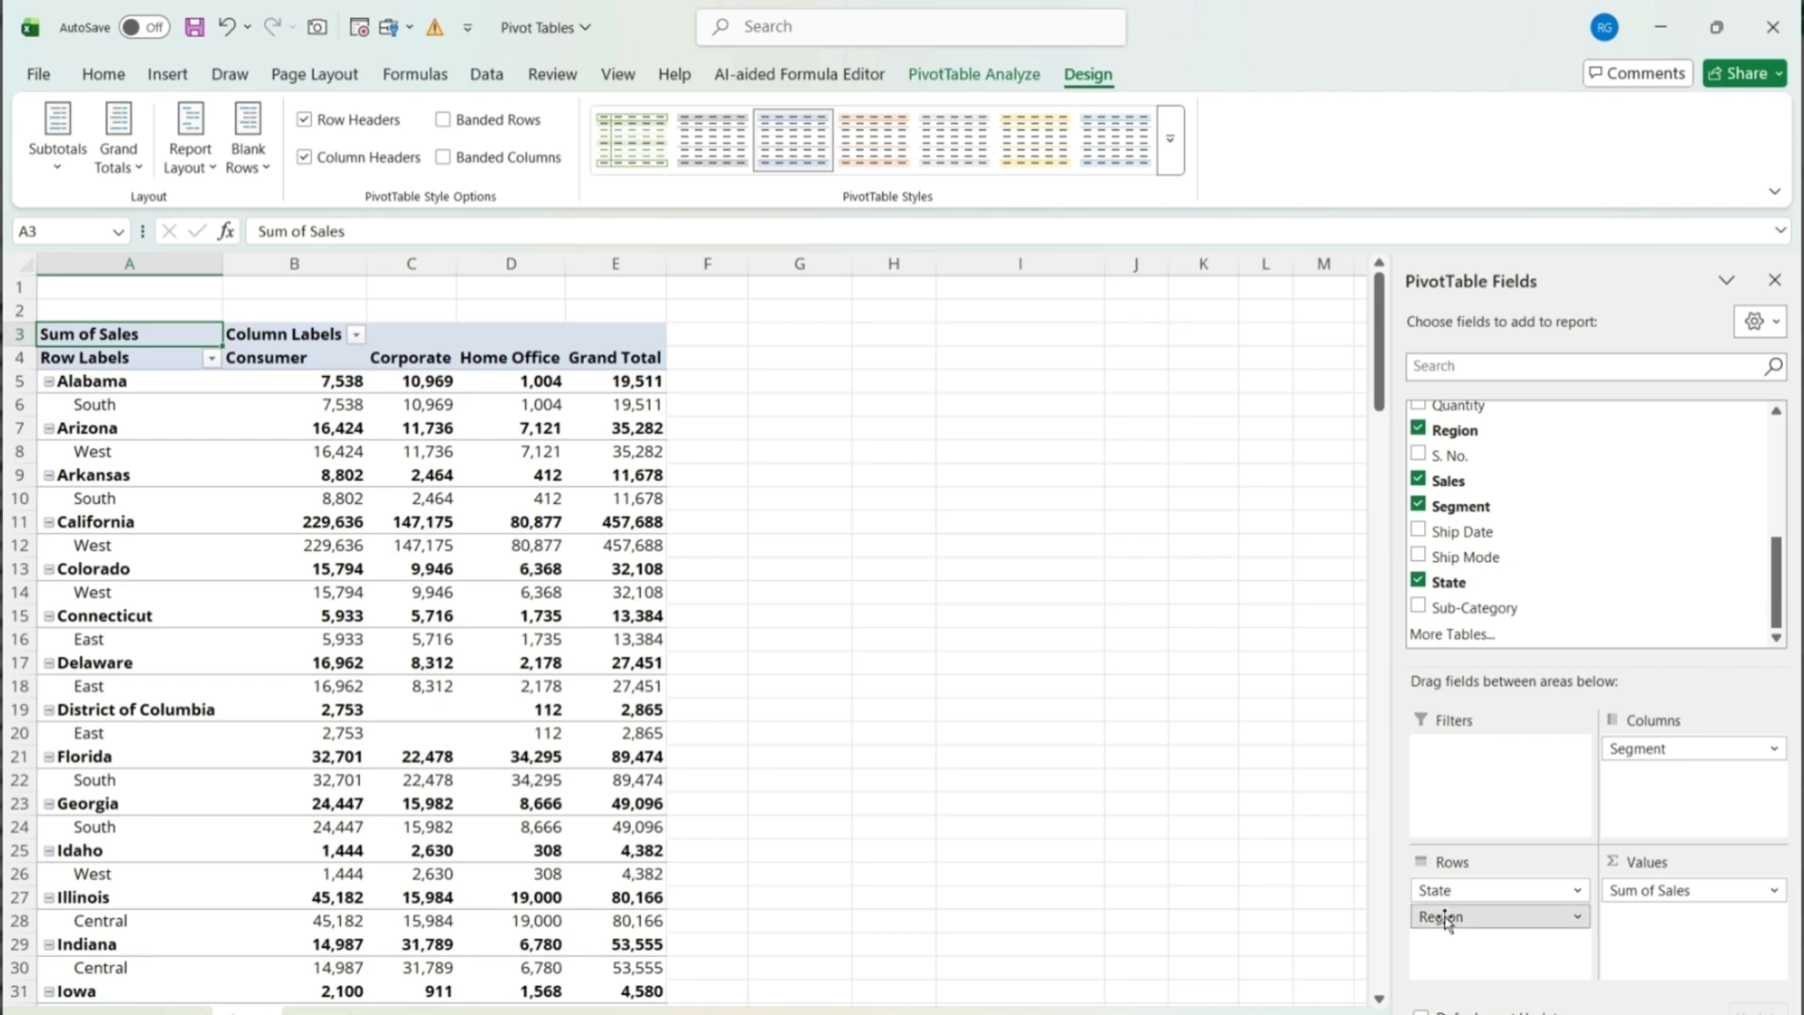
mouse_move(1448, 921)
left_mouse_down()
mouse_move(1462, 905)
mouse_move(1443, 893)
left_mouse_up()
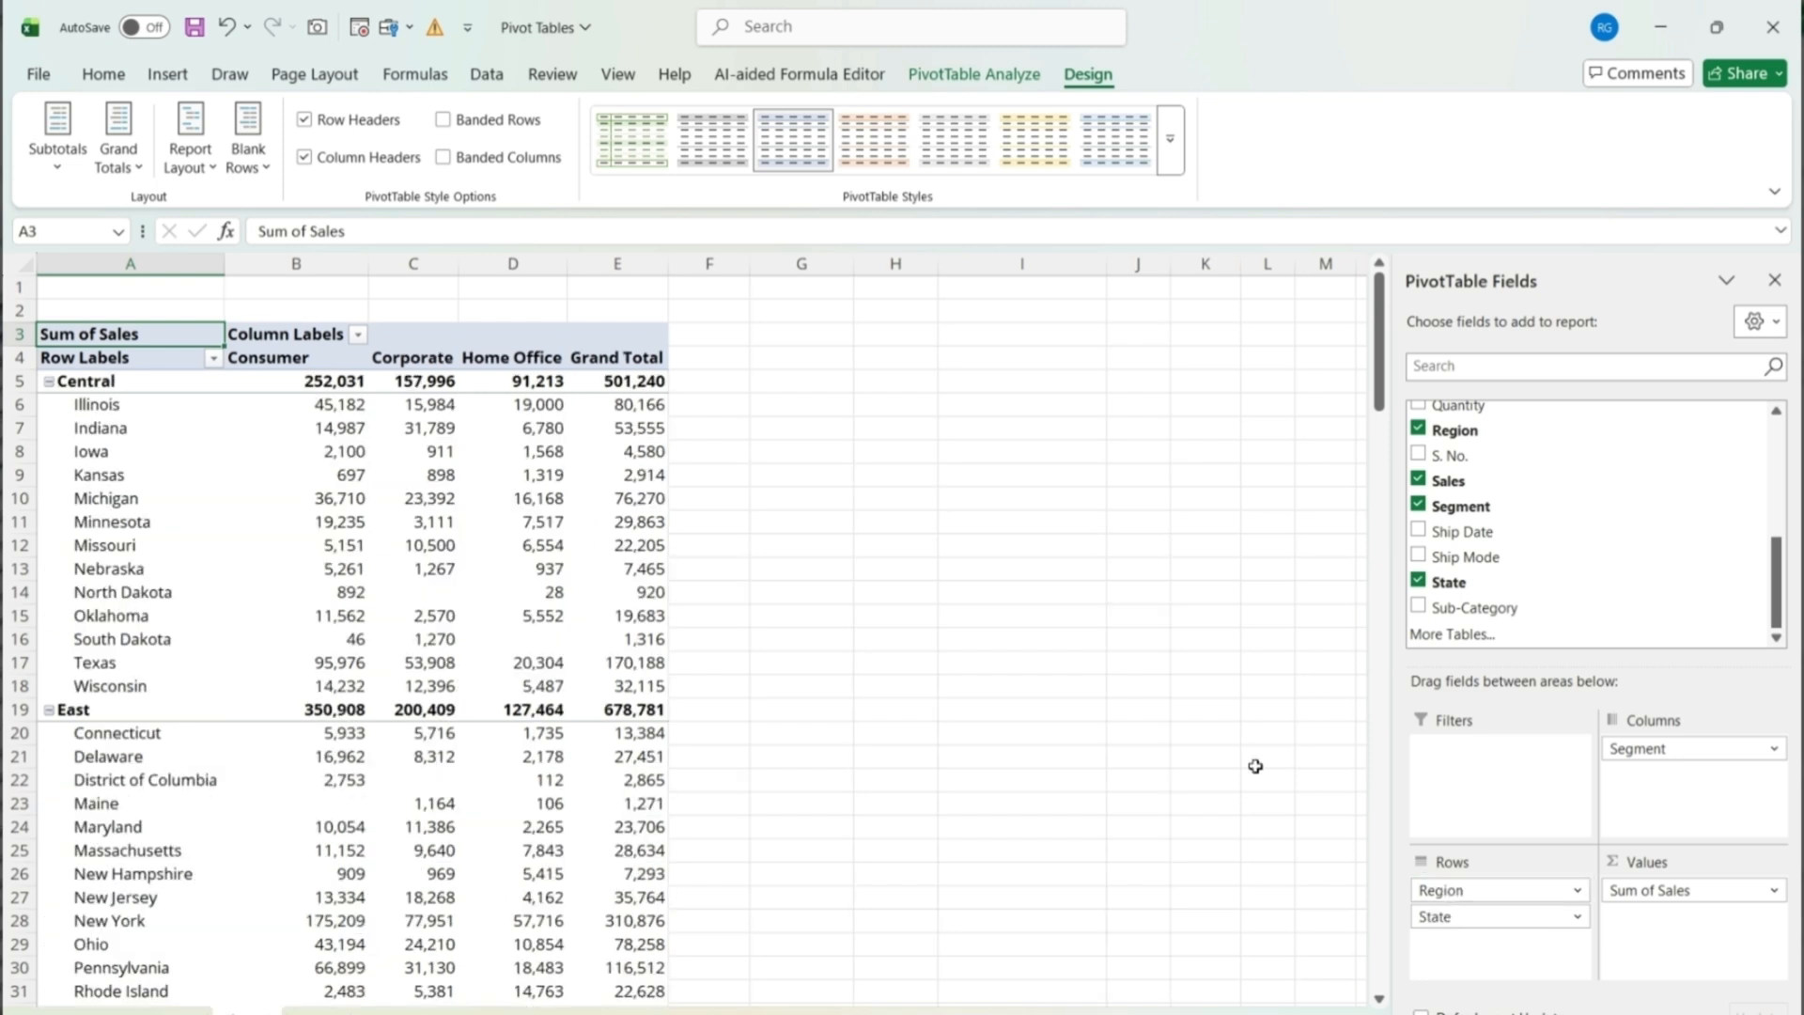